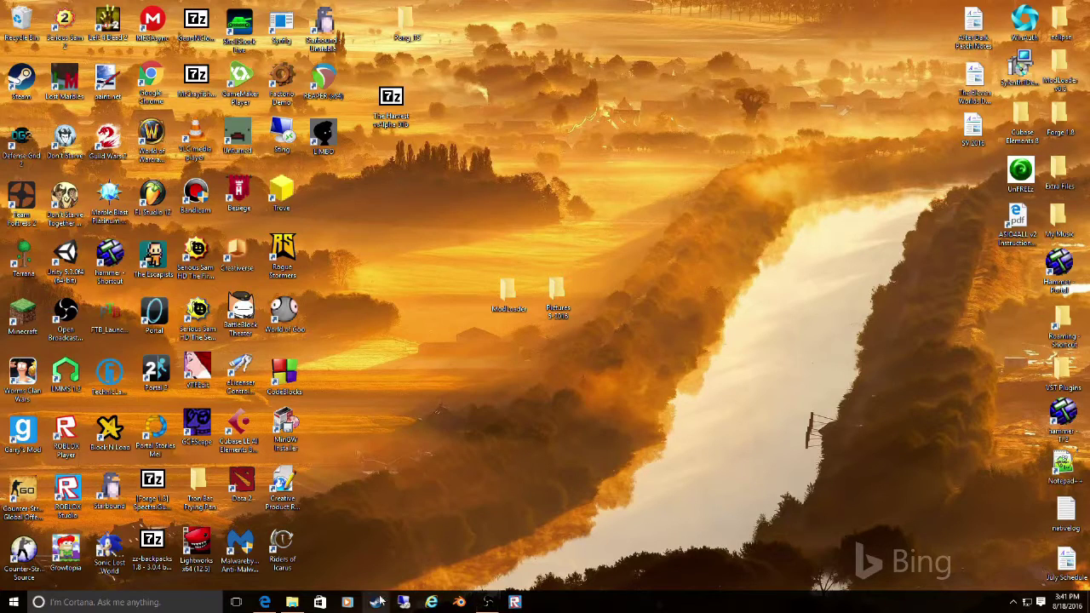
# - Move the Minecraft launcher file from Downloads onto the desktop and minimize the Downloads window
pyautogui.click(301, 602)
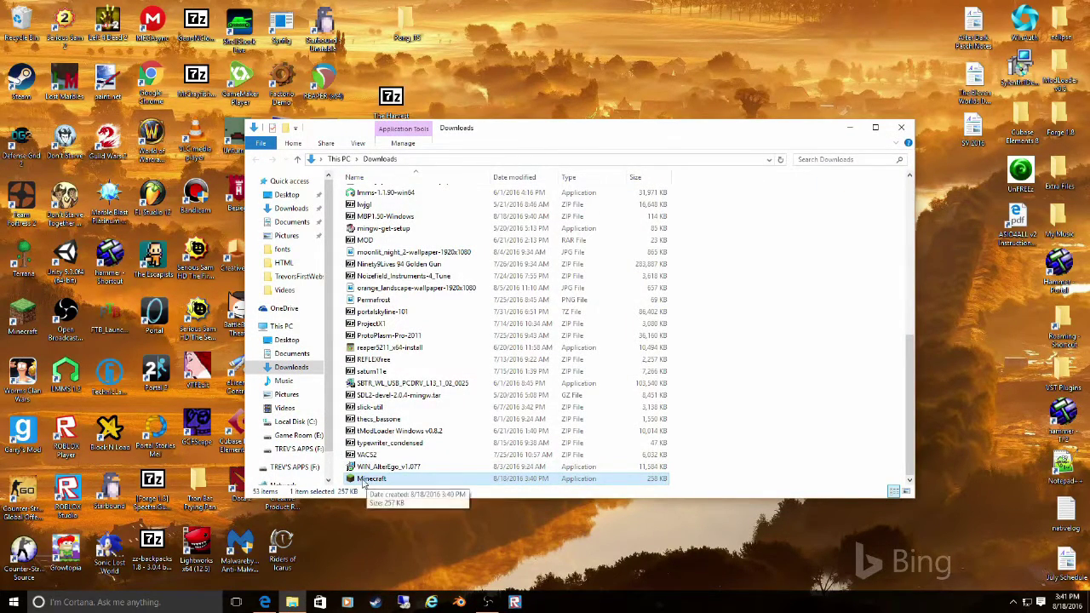
pyautogui.moveTo(350, 482); pyautogui.dragTo(1020, 289)
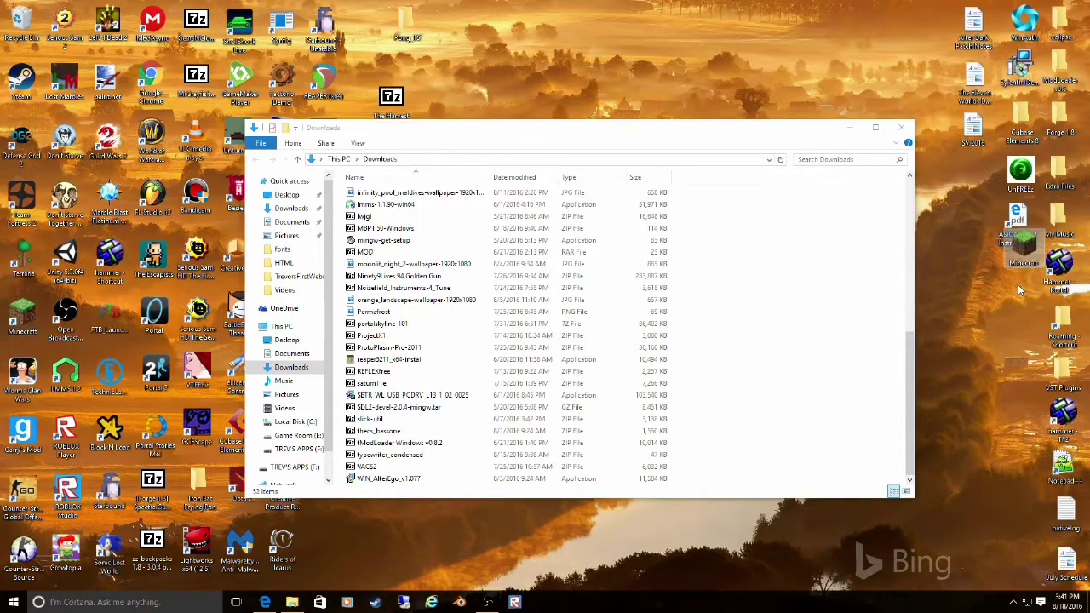
pyautogui.click(850, 129)
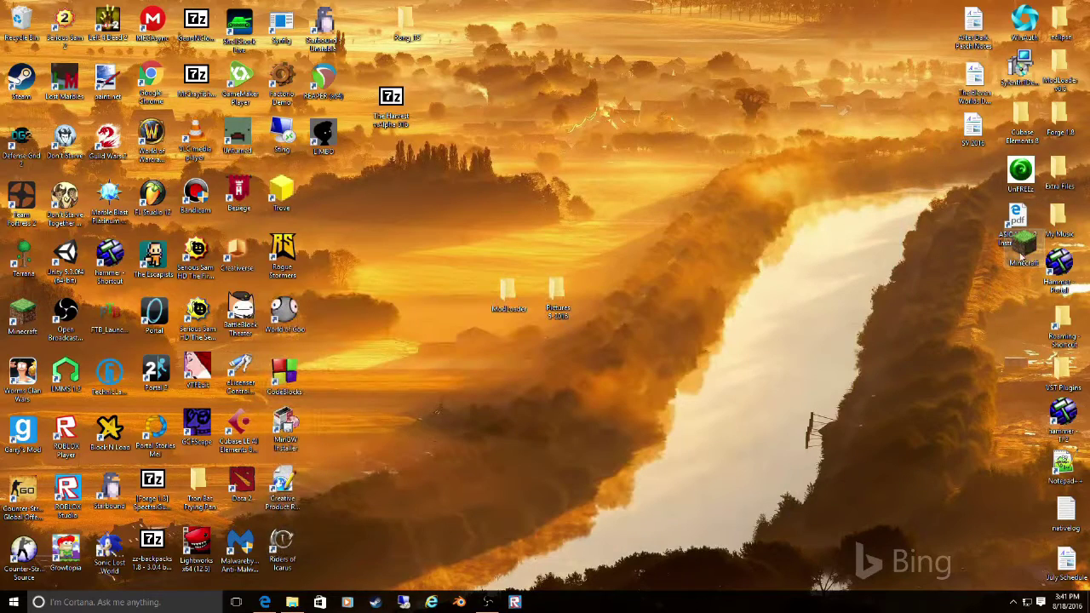
pyautogui.moveTo(1012, 289); pyautogui.dragTo(1015, 283)
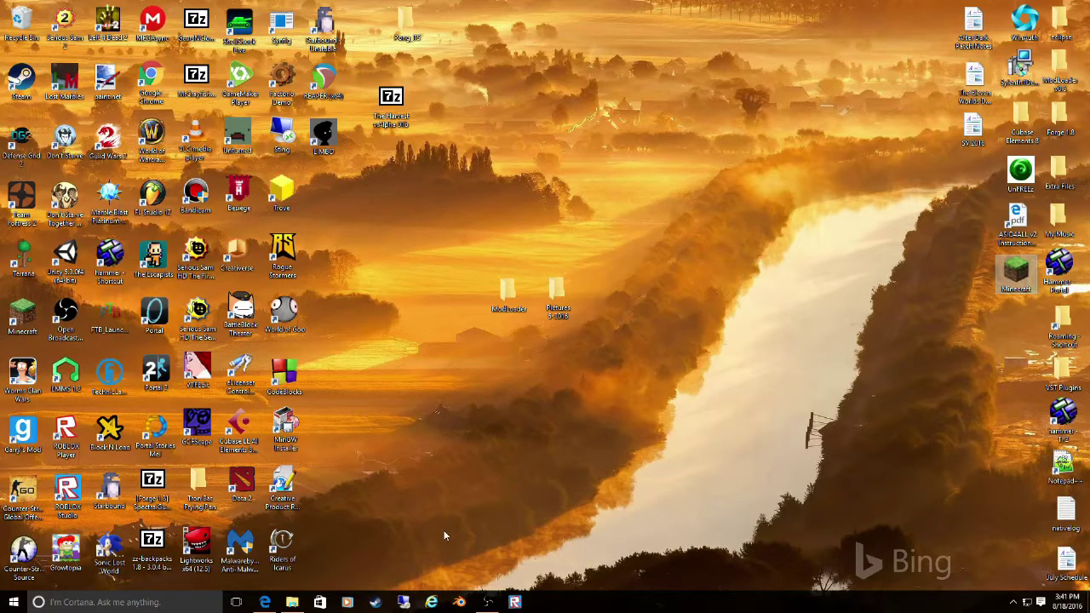
pyautogui.click(18, 317)
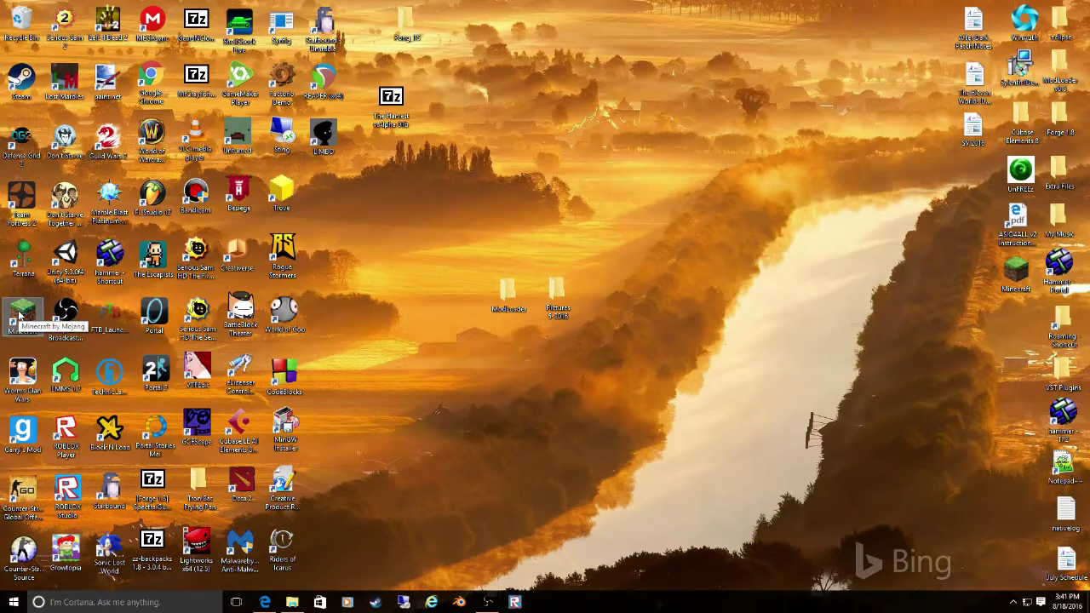
# - Start the Minecraft Launcher, save the profile with version old_beta b1.7.3, and press Play
pyautogui.doubleClick(19, 317)
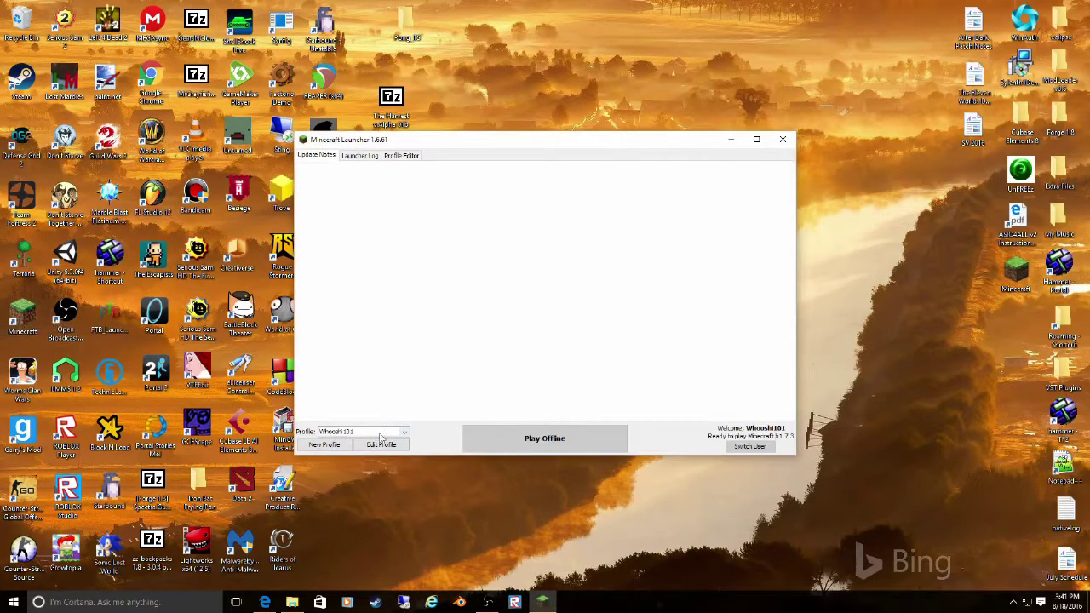
pyautogui.click(396, 445)
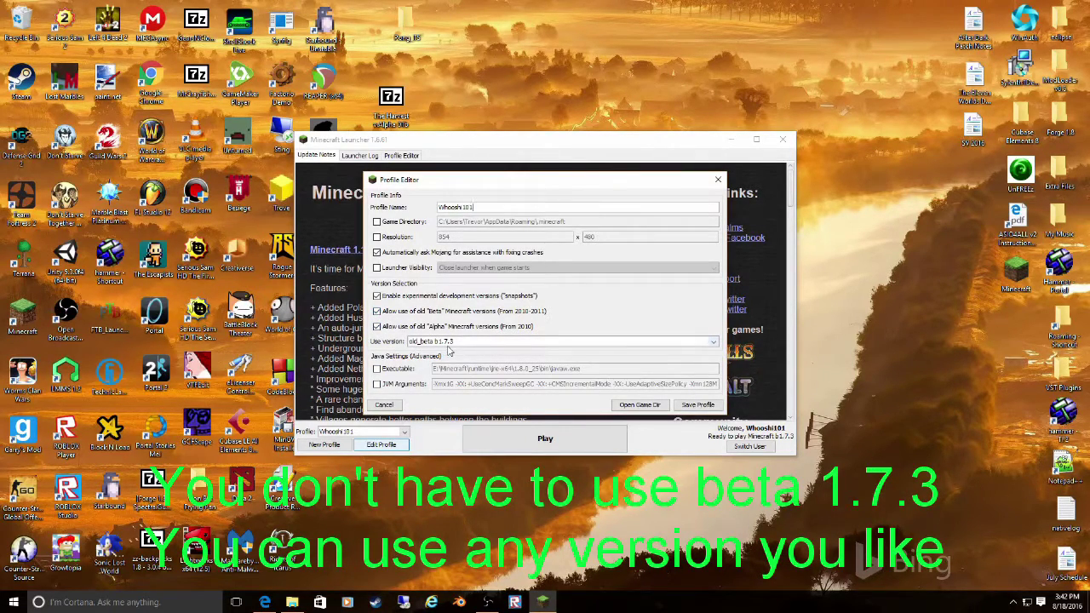
pyautogui.click(696, 406)
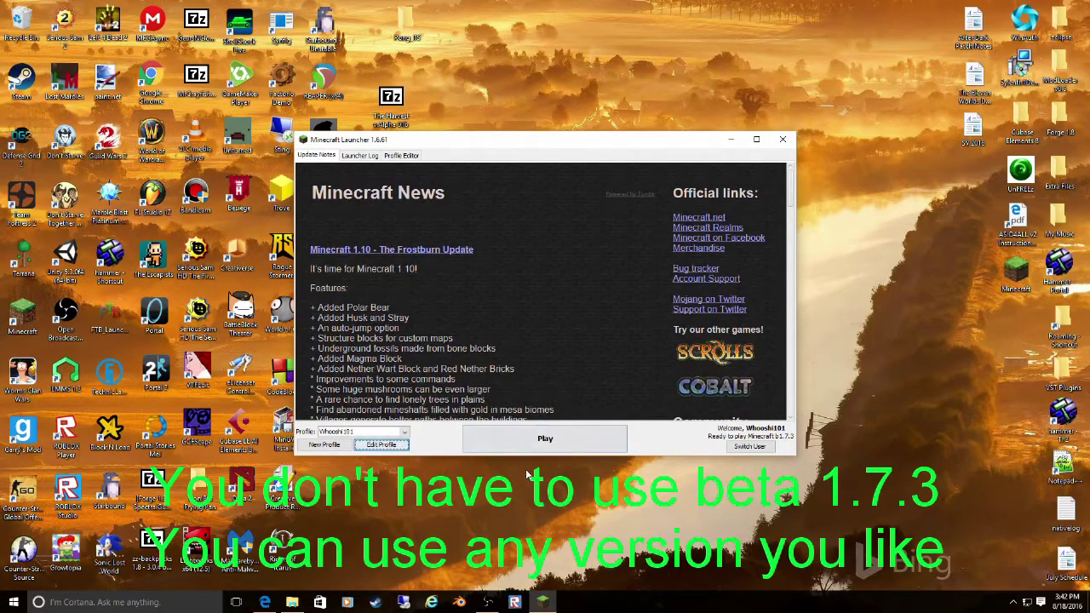
pyautogui.click(545, 439)
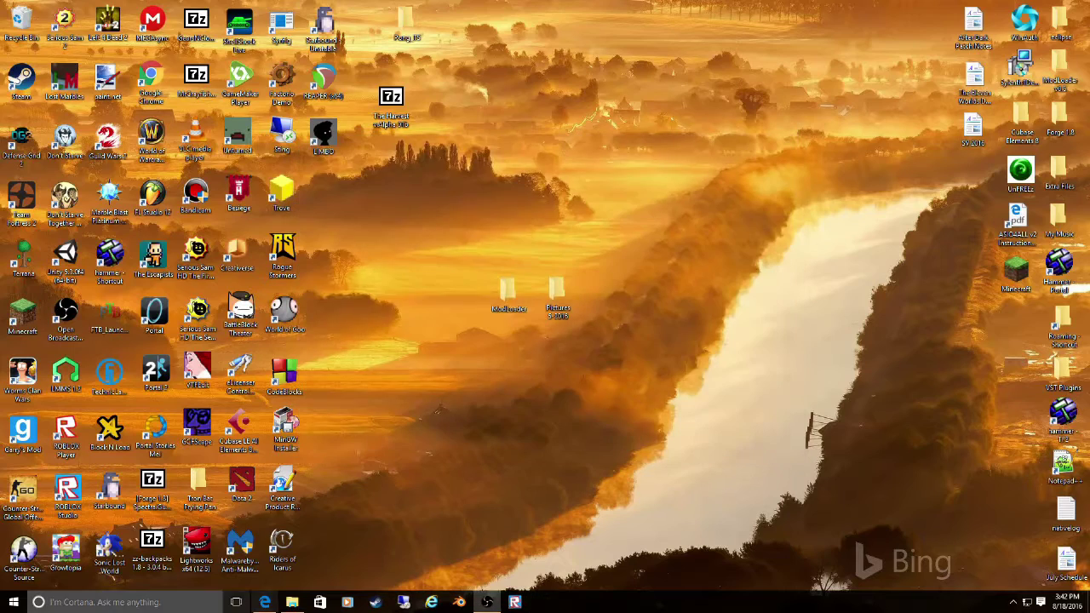
# - Open the .minecraft\versions\b1.7.3 folder through %appdata%
pyautogui.click(109, 602)
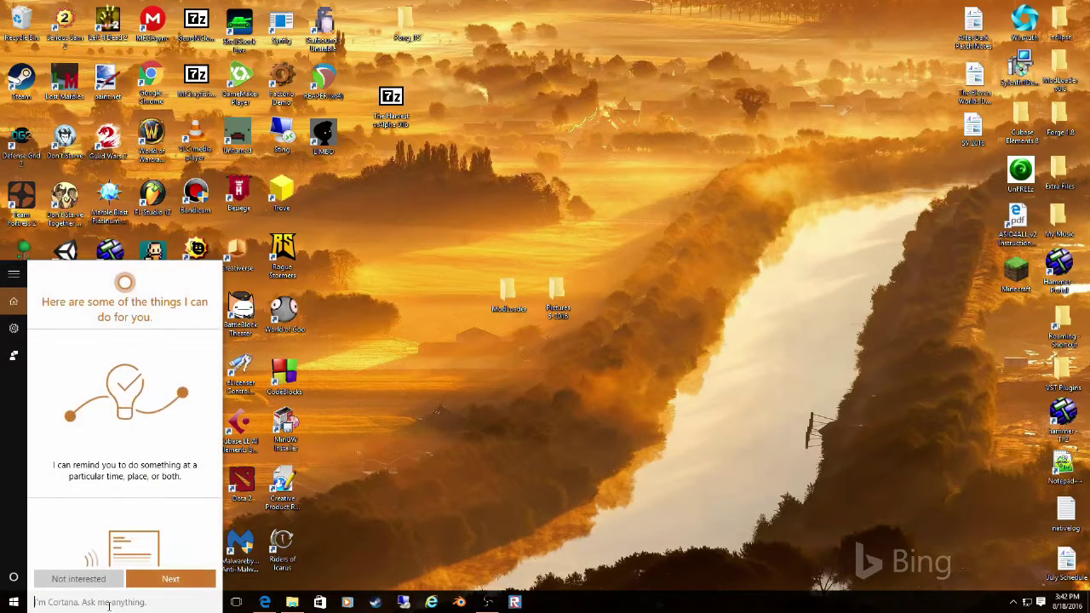
pyautogui.write('%appd')
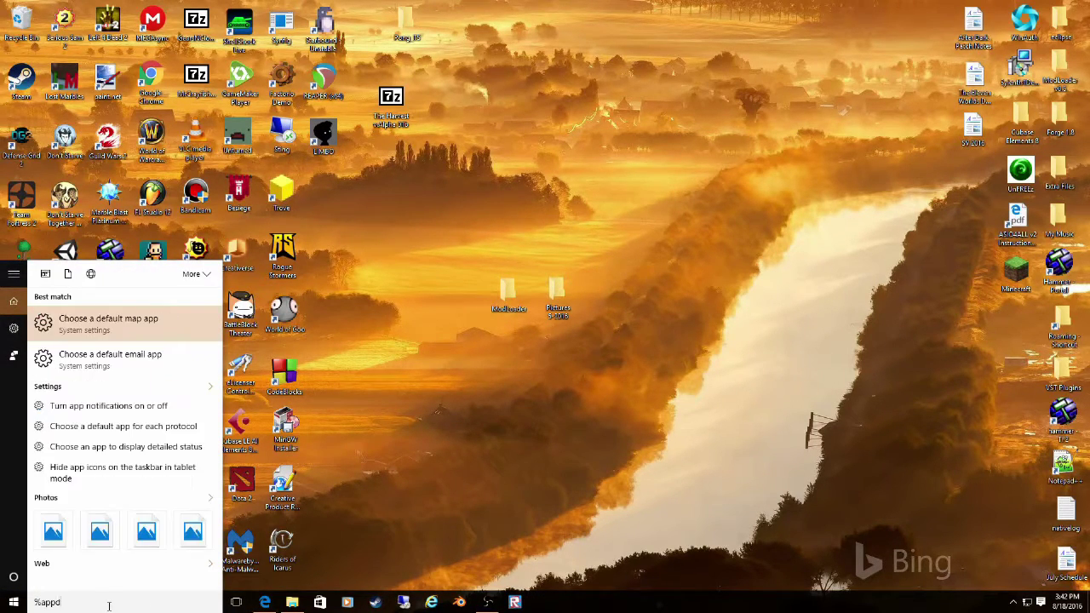
pyautogui.write('ata')
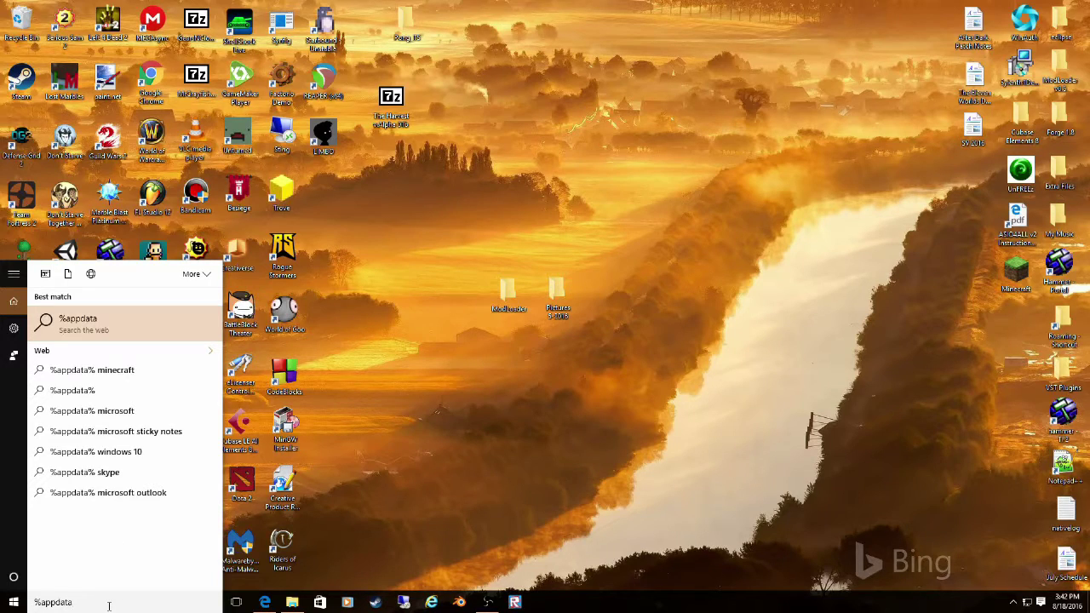
pyautogui.write('%')
pyautogui.press('Return')
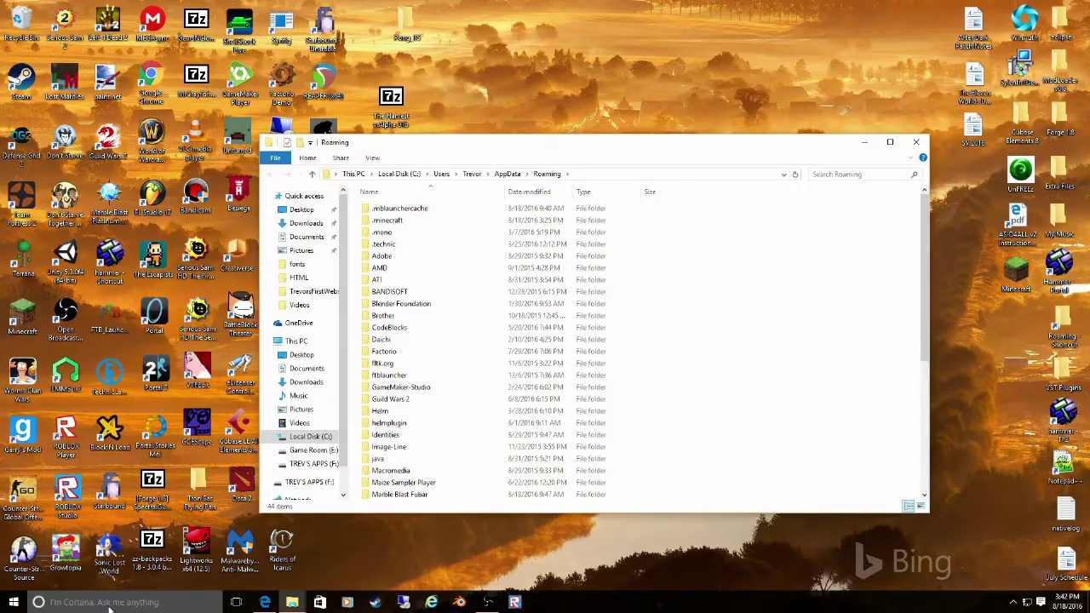
pyautogui.doubleClick(410, 220)
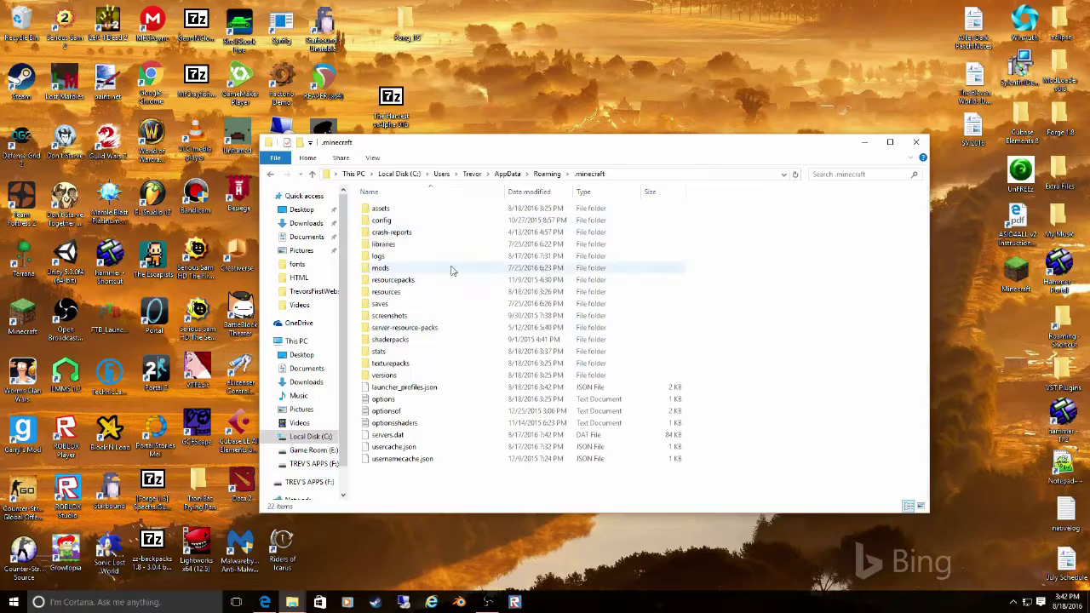
pyautogui.doubleClick(456, 378)
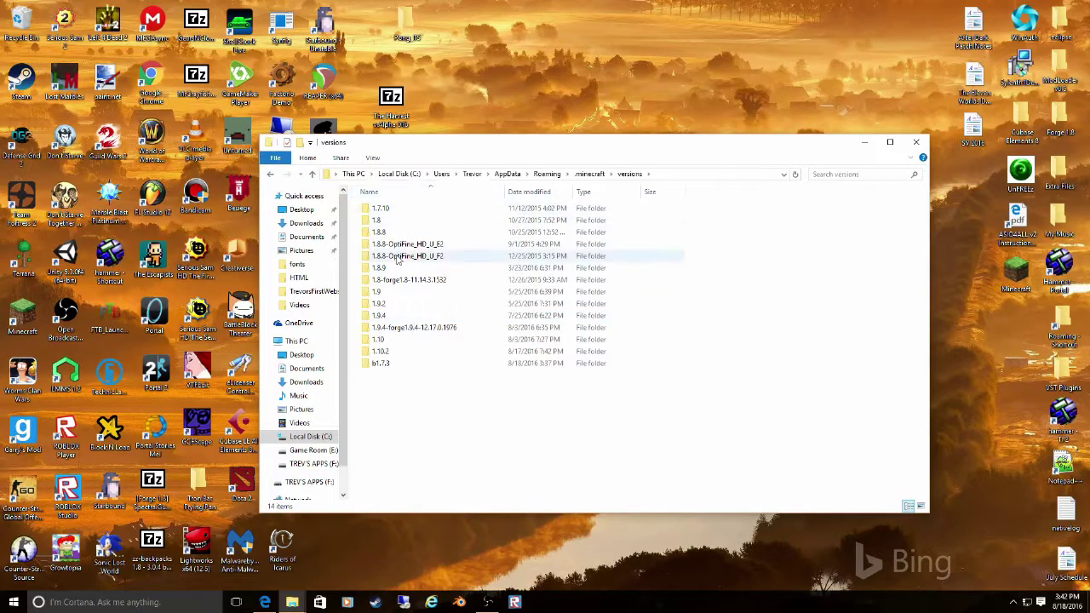
pyautogui.doubleClick(401, 362)
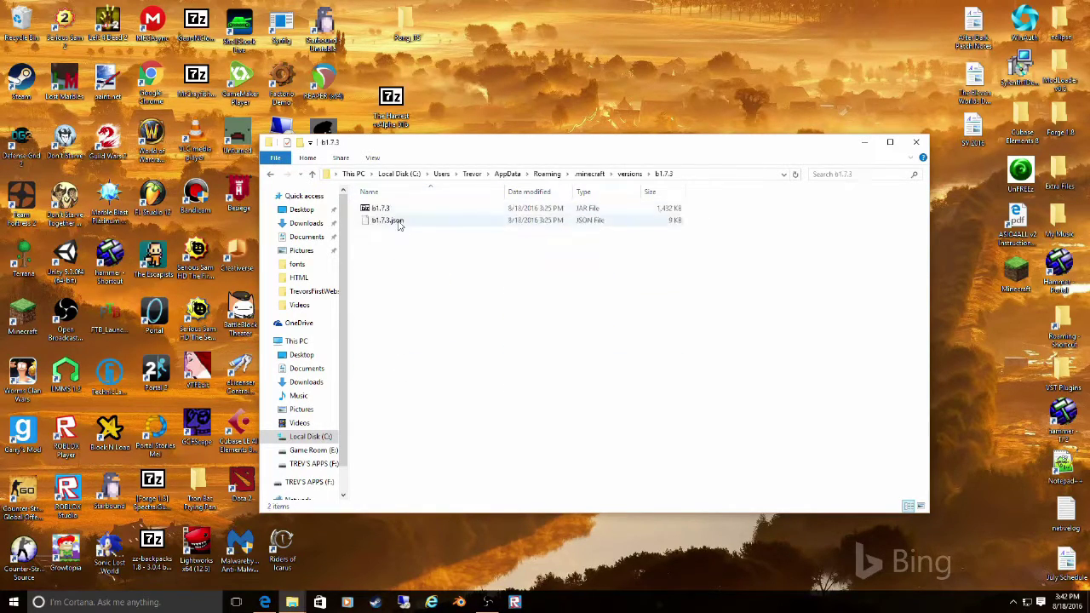
# - Copy the b1.7.3 JAR file and paste it onto the desktop
pyautogui.click(400, 212)
pyautogui.rightClick(400, 214)
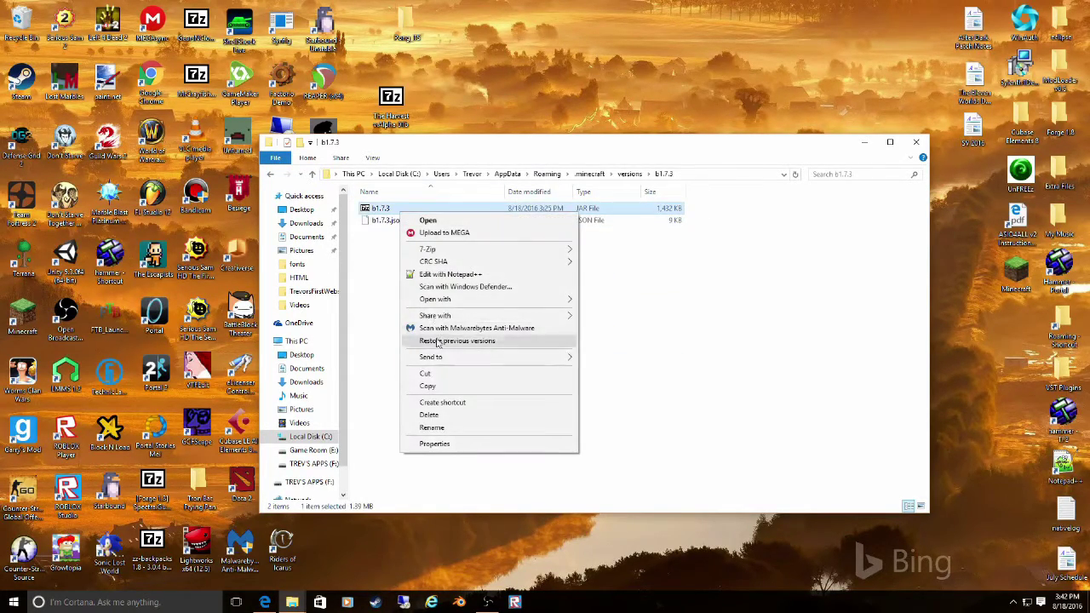
pyautogui.click(430, 385)
pyautogui.rightClick(560, 547)
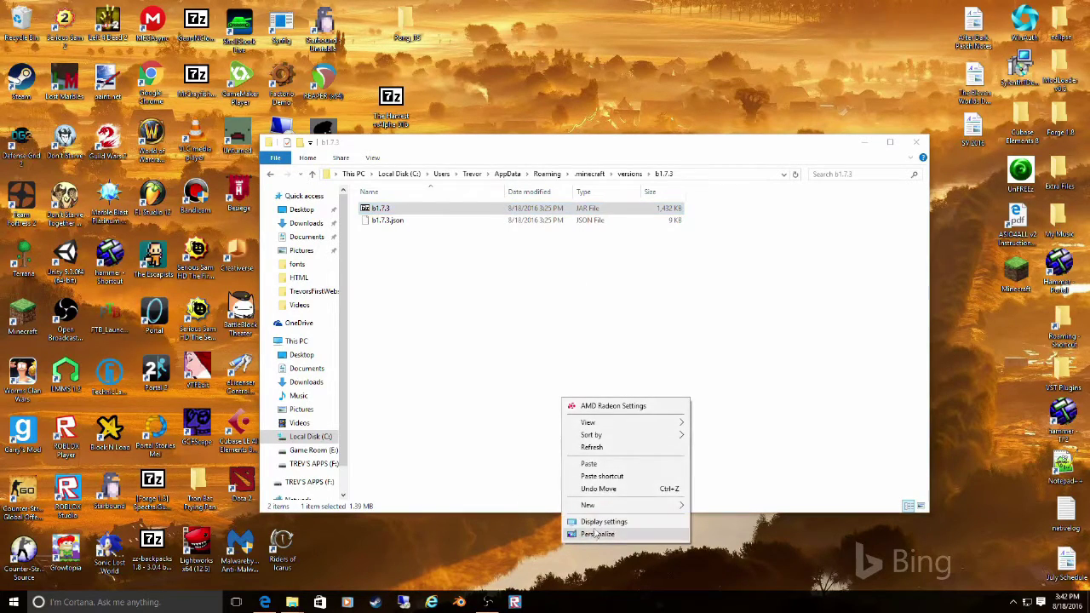
pyautogui.click(630, 466)
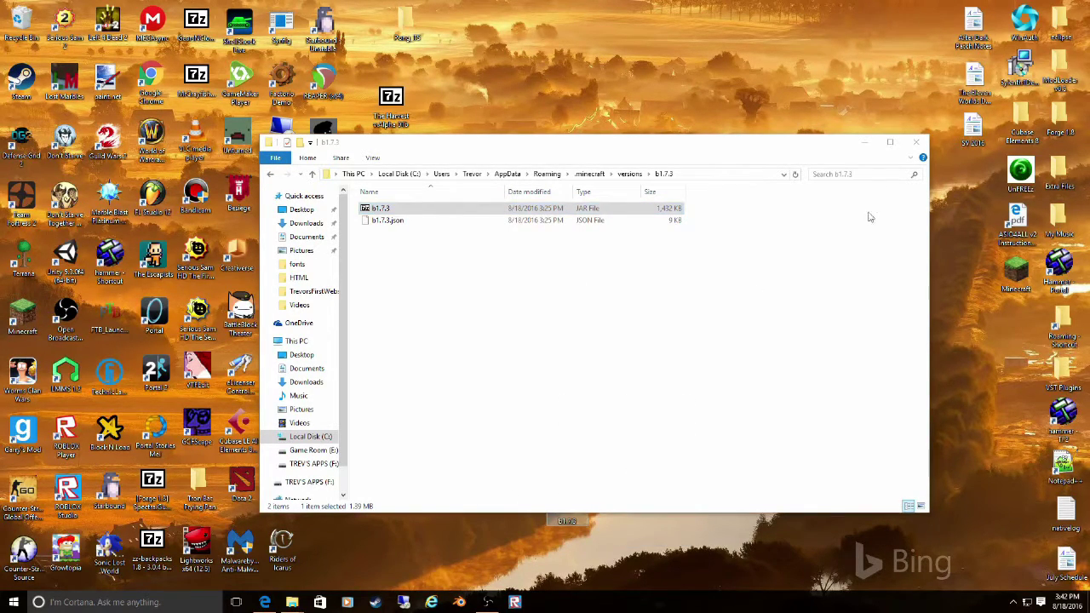
# - Close the b1.7.3 folder window and minimize the Downloads window
pyautogui.click(916, 141)
pyautogui.click(292, 602)
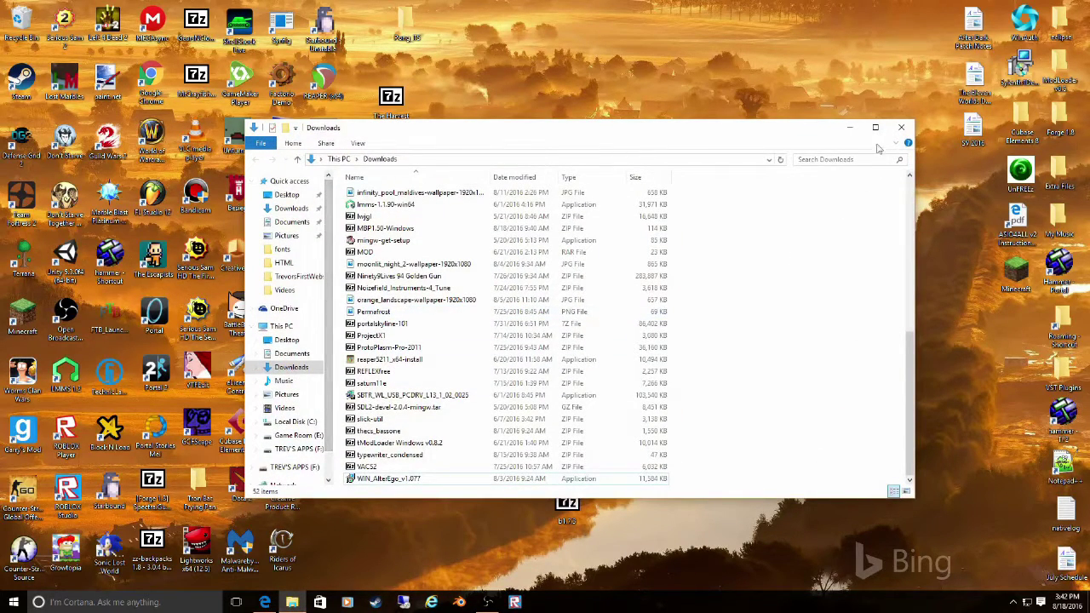
pyautogui.click(849, 127)
pyautogui.click(292, 602)
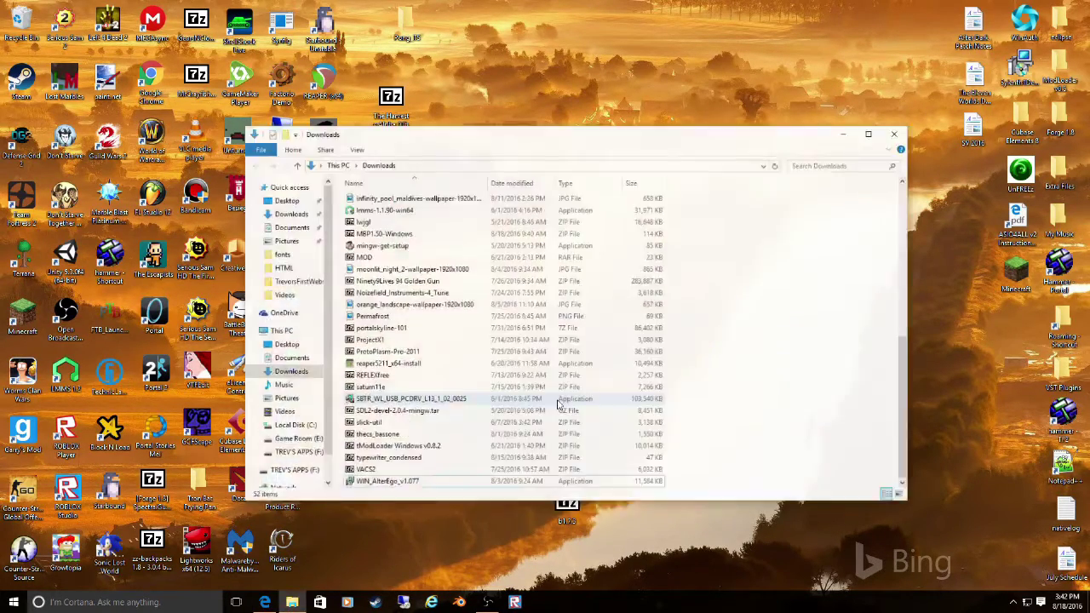
pyautogui.click(849, 128)
# - Cut the .minecraft folder from the %appdata% Roaming folder
pyautogui.click(85, 602)
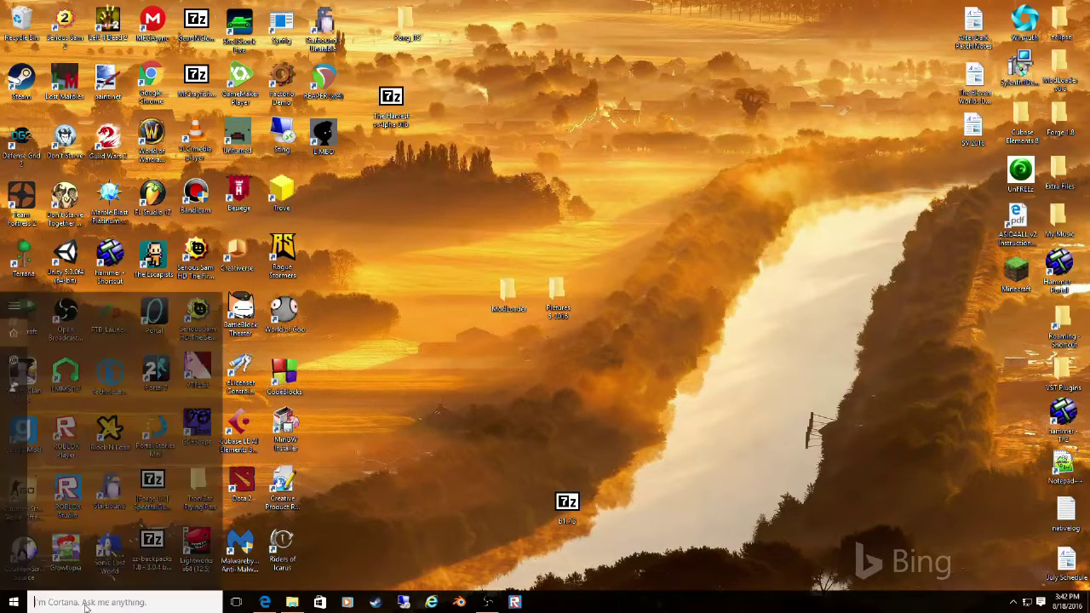
pyautogui.write('%')
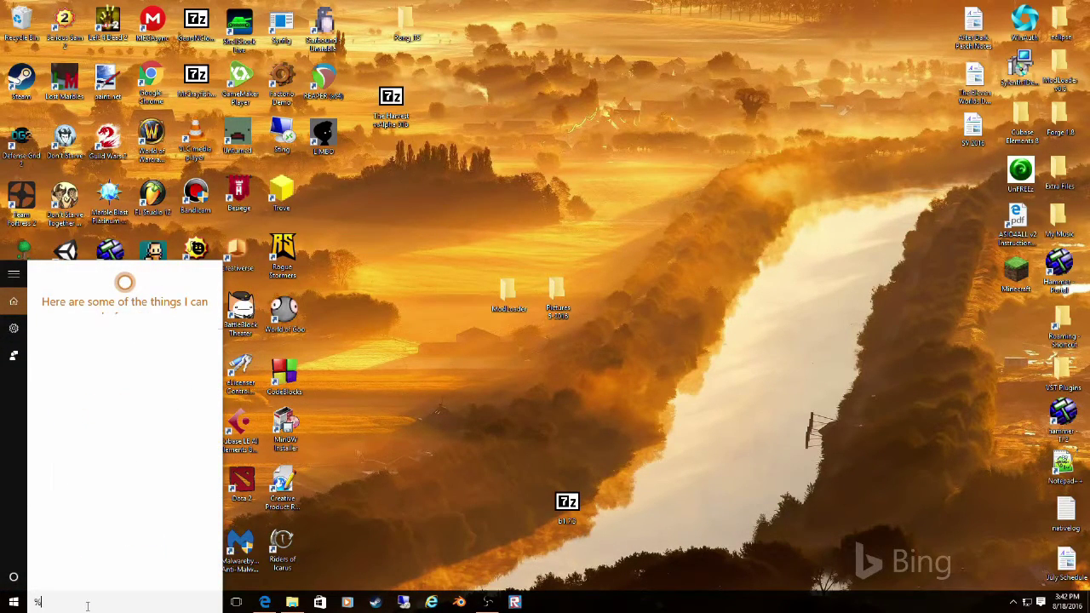
pyautogui.write('appdata%')
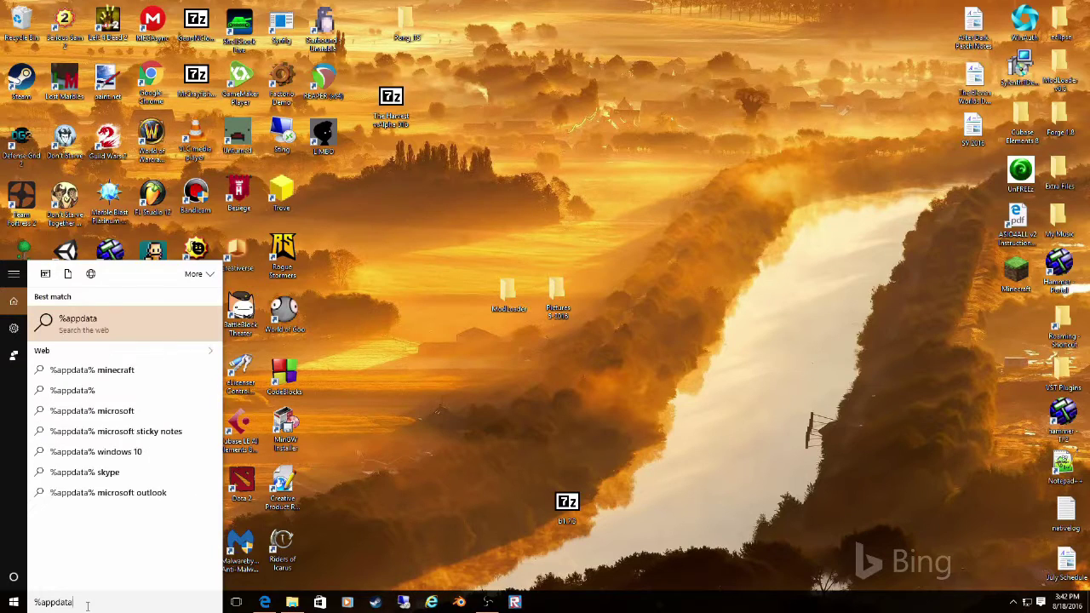
pyautogui.press('Return')
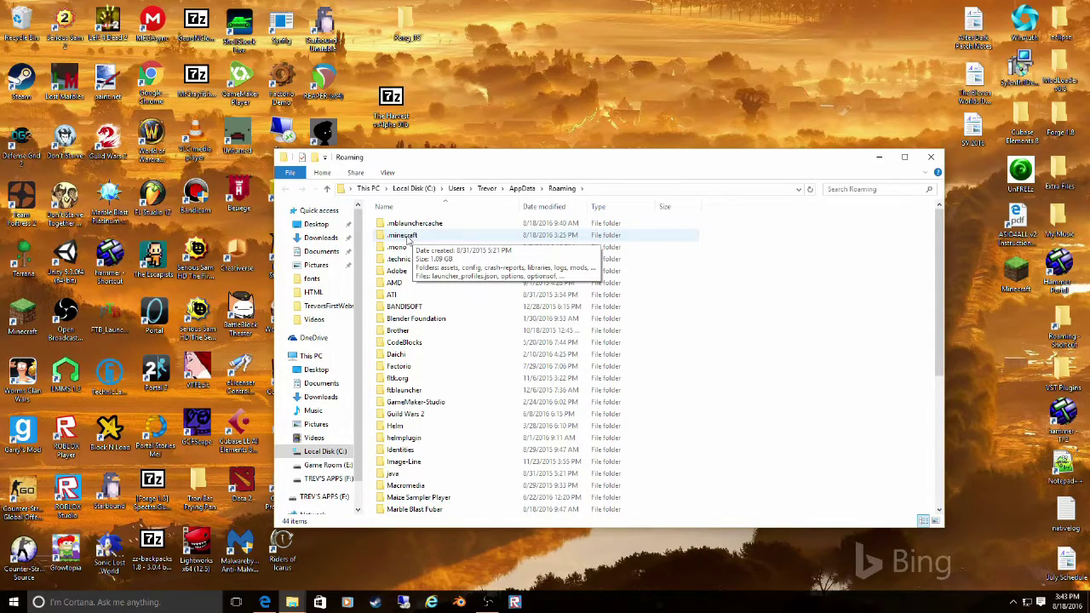
pyautogui.click(414, 241)
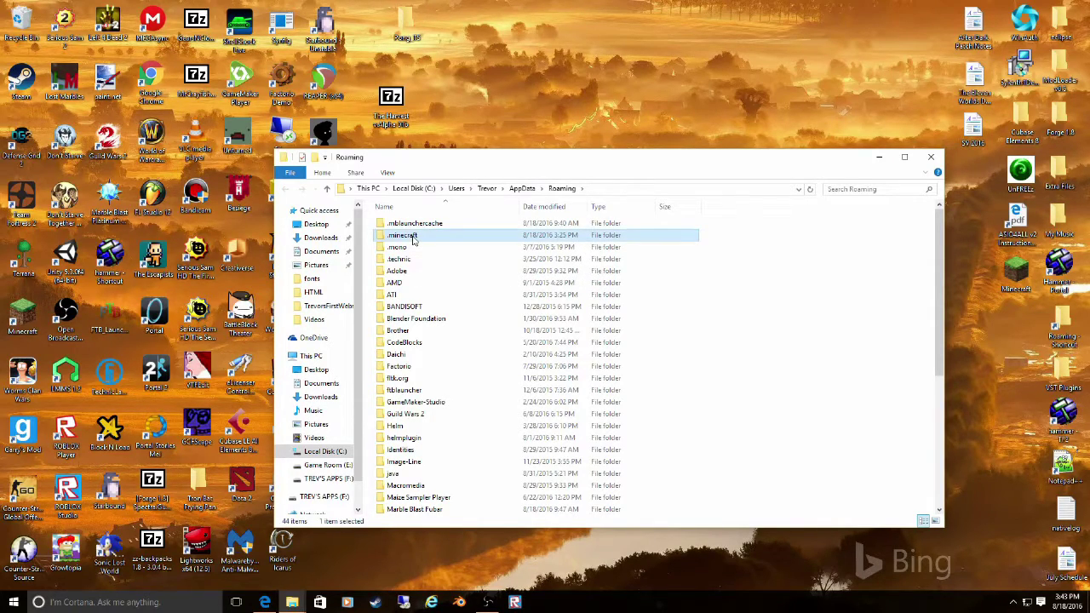
pyautogui.rightClick(414, 241)
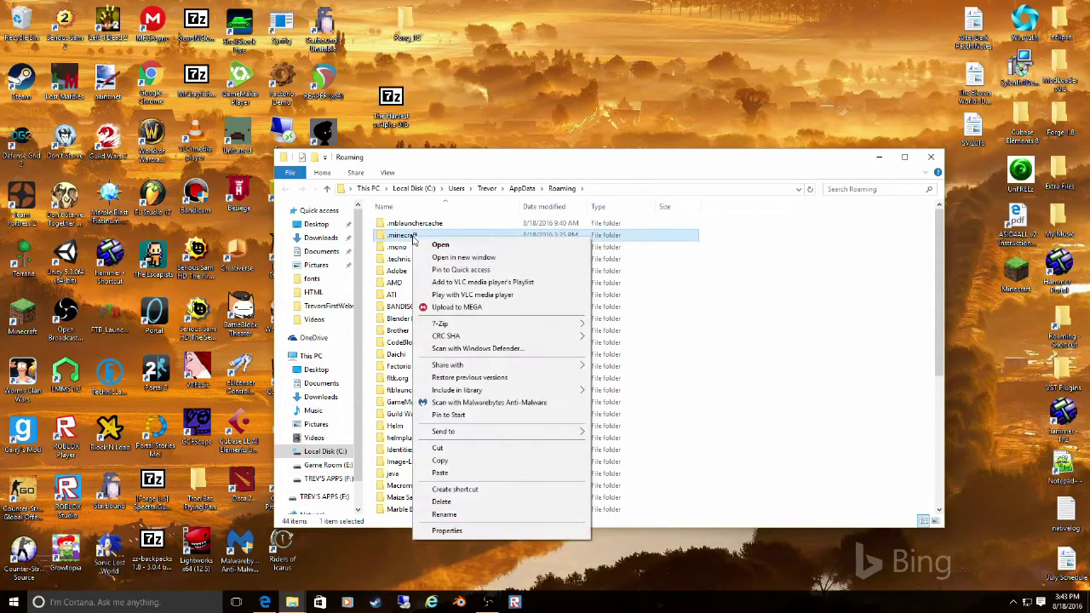
pyautogui.click(451, 451)
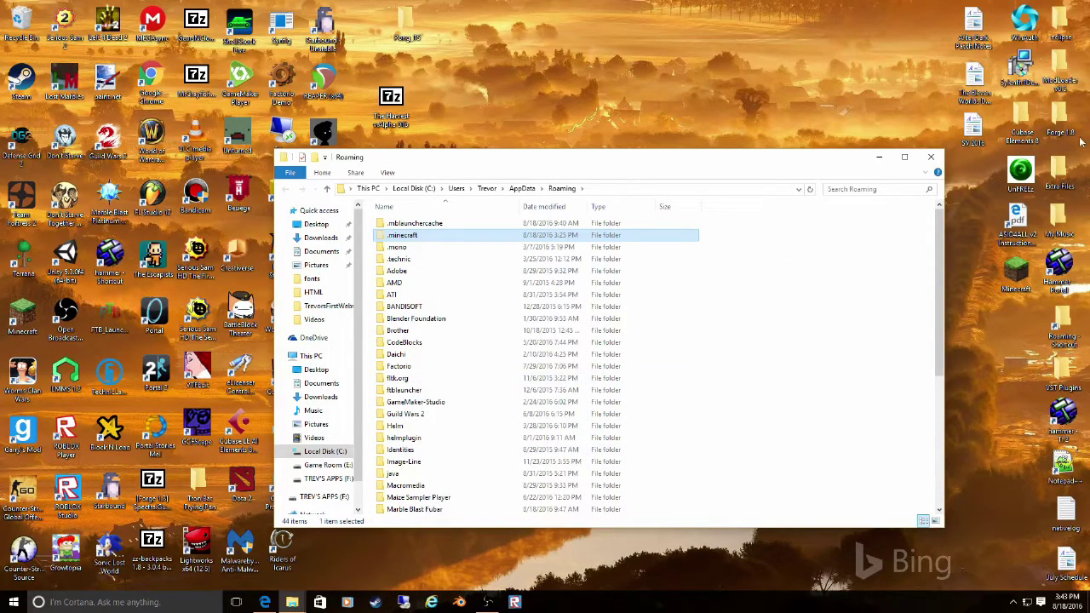
# - Create a folder named 'Minecraft New' in Extra Files > Backups
pyautogui.click(1065, 171)
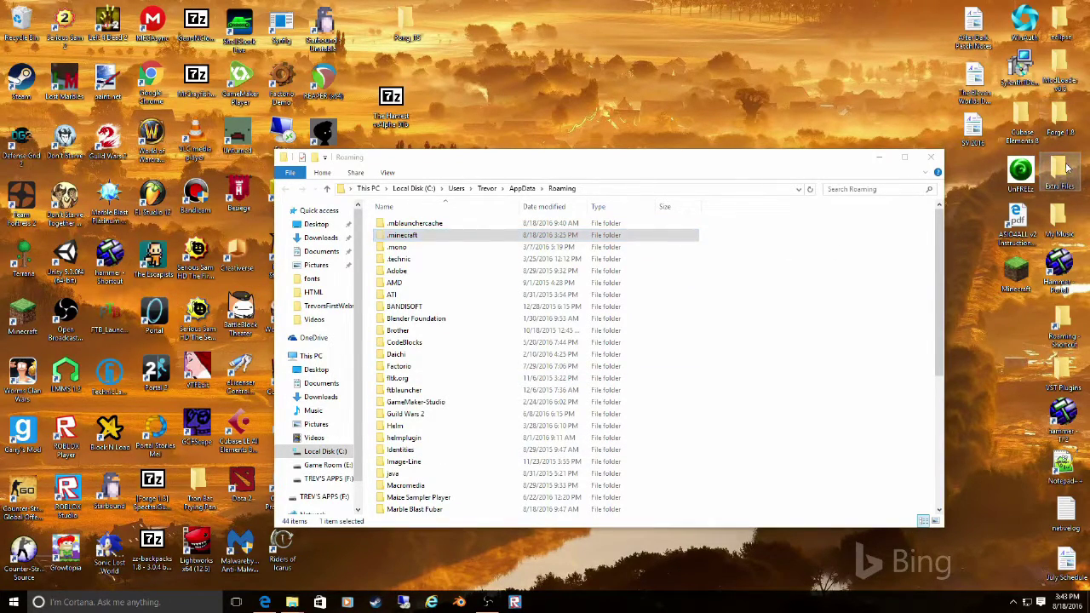
pyautogui.doubleClick(1064, 170)
pyautogui.doubleClick(477, 238)
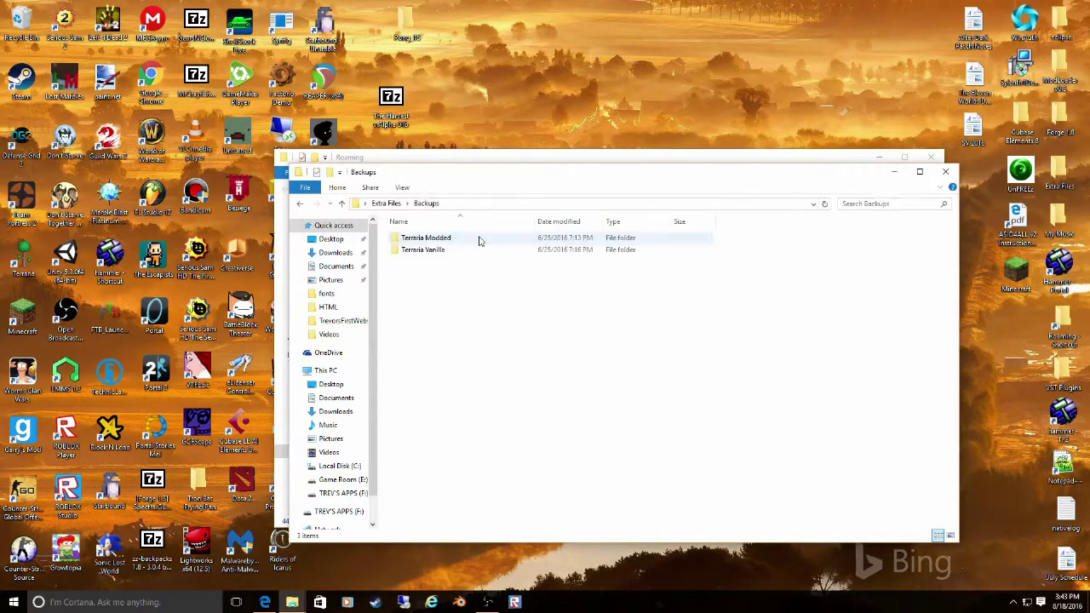
pyautogui.rightClick(473, 288)
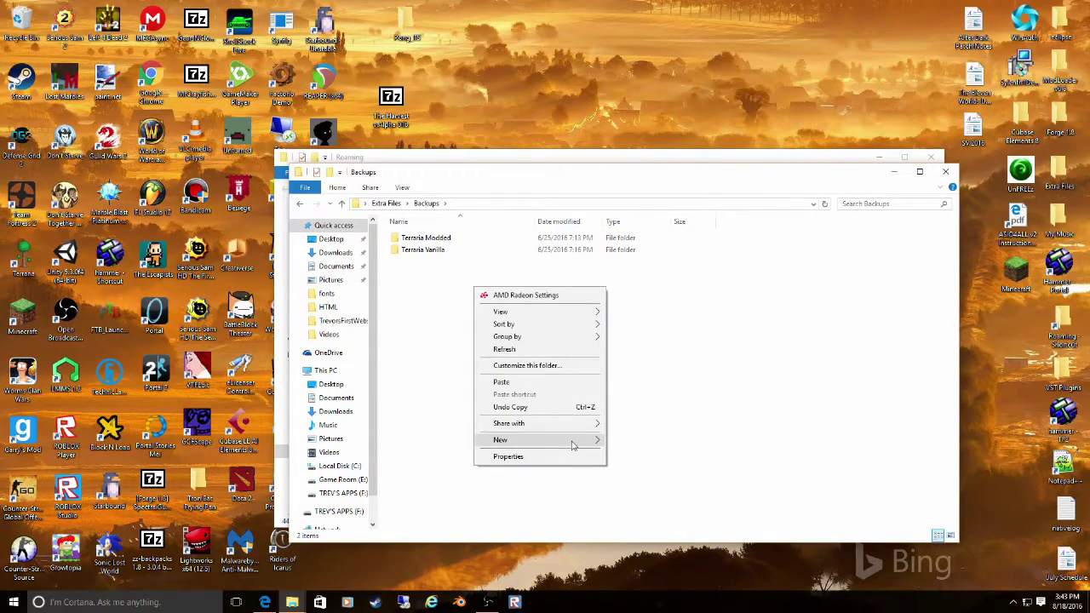
pyautogui.moveTo(572, 445)
pyautogui.click(631, 443)
pyautogui.write('Minecraft')
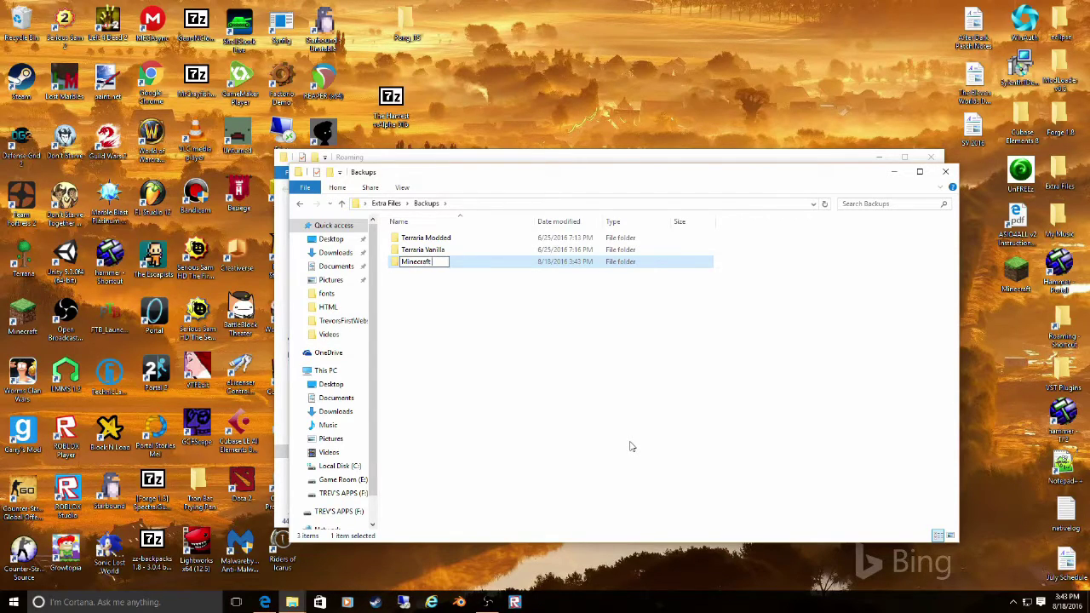
pyautogui.write(' New')
pyautogui.press('Return')
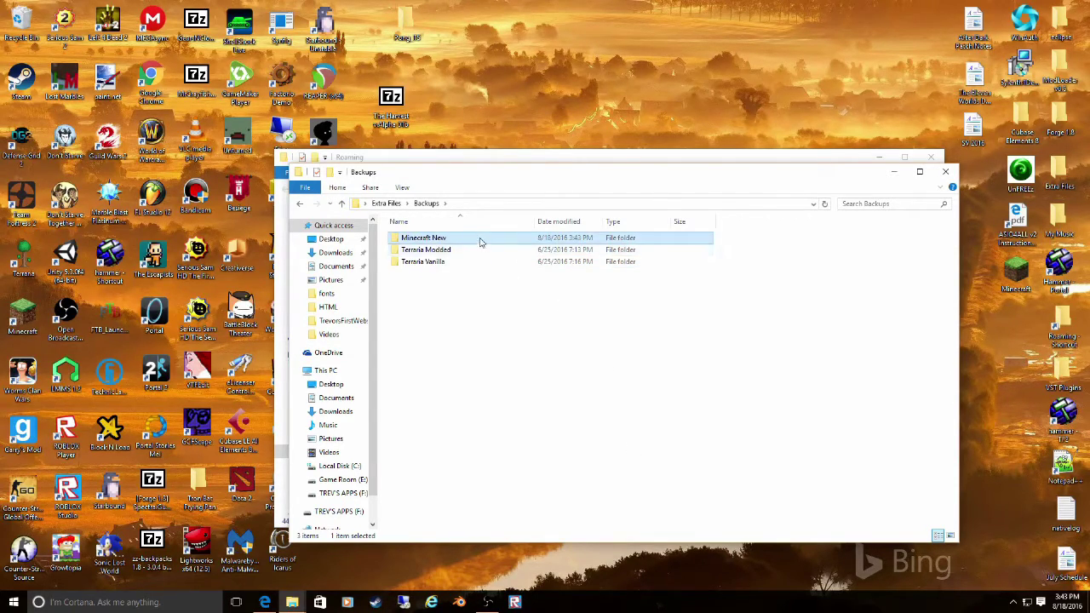
# - Paste the cut folder into Minecraft New and close both Explorer windows
pyautogui.doubleClick(479, 243)
pyautogui.rightClick(475, 283)
pyautogui.click(545, 379)
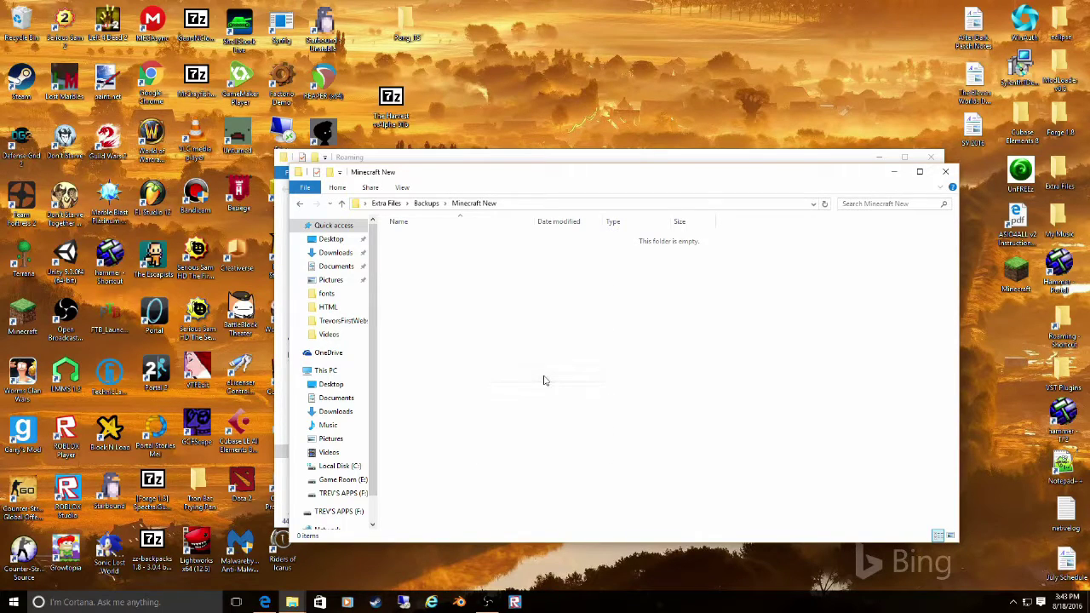
pyautogui.click(943, 172)
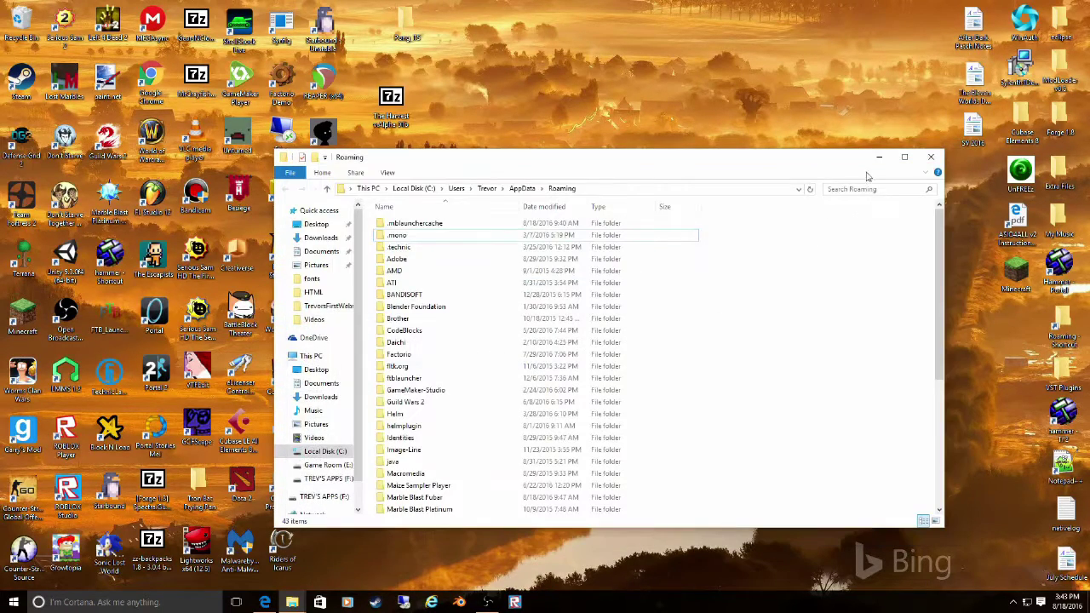
pyautogui.click(931, 157)
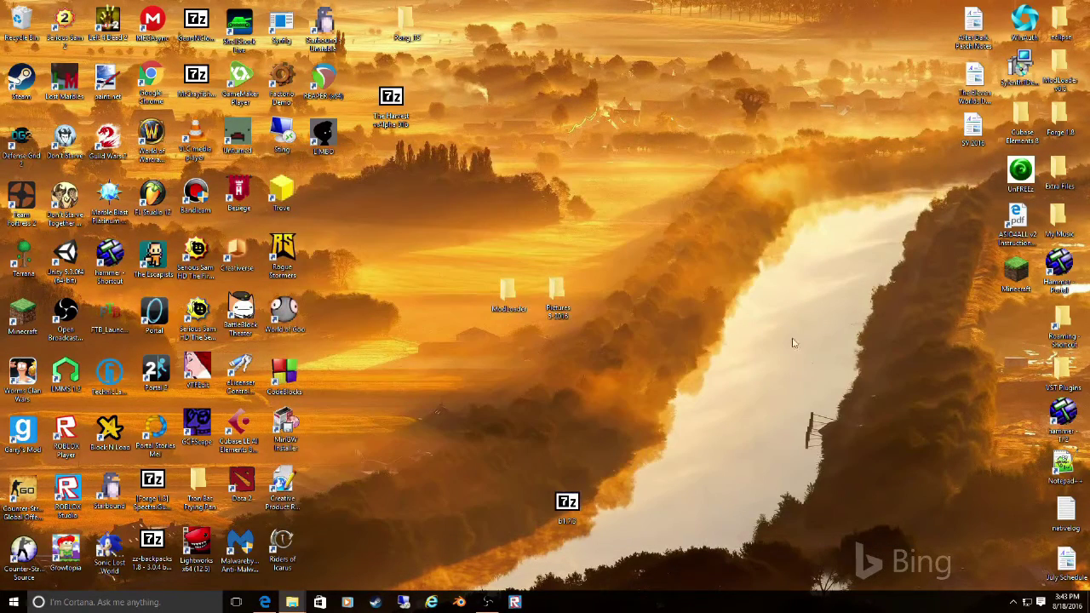
# - Run Minecraft from the desktop past the security warning and attempt to log in
pyautogui.doubleClick(1014, 275)
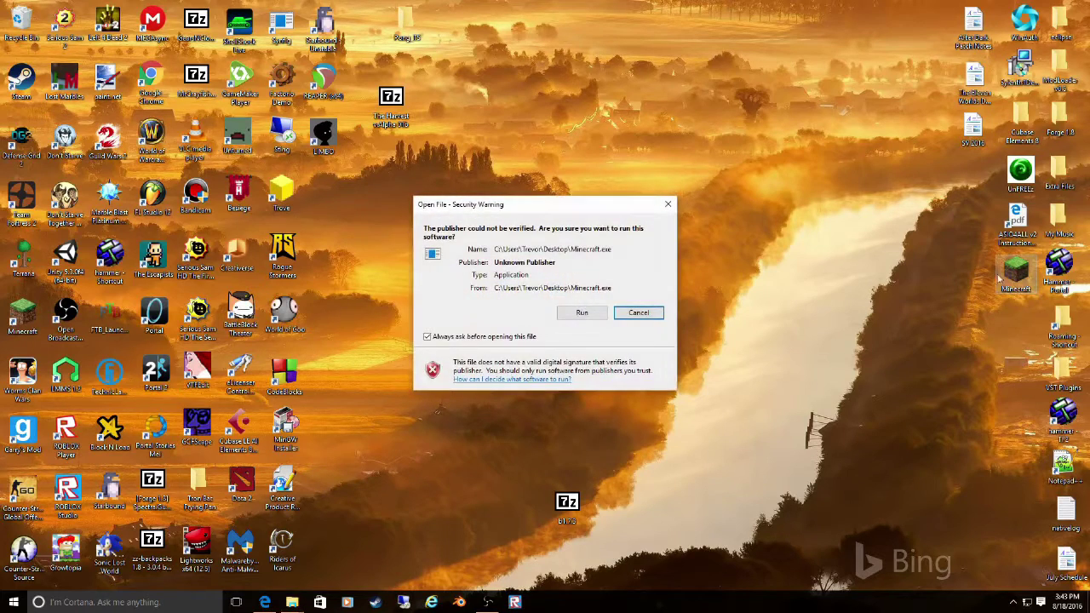
pyautogui.click(578, 314)
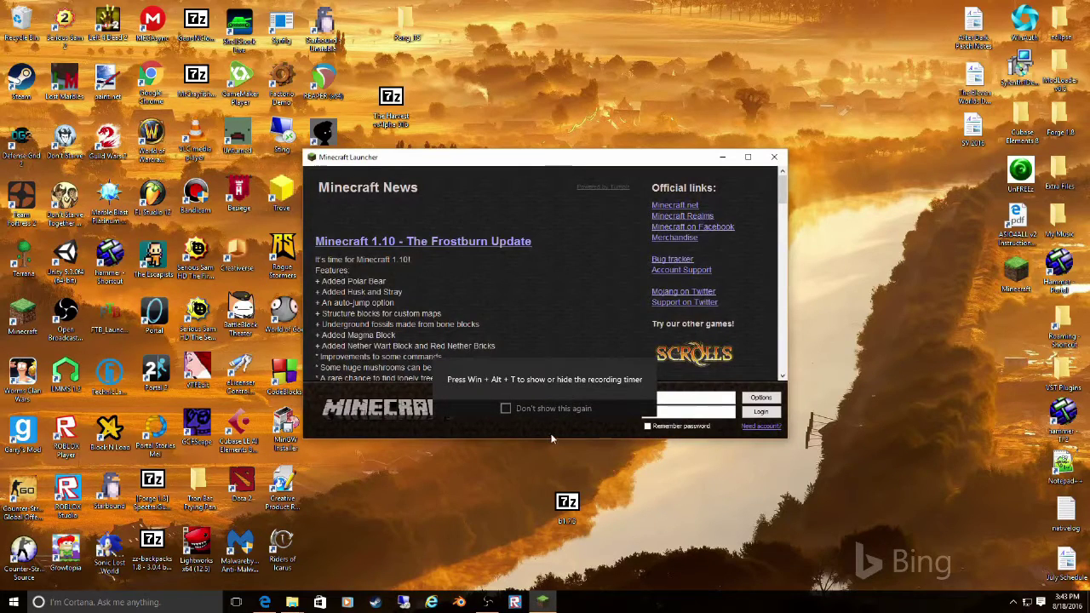
pyautogui.click(653, 365)
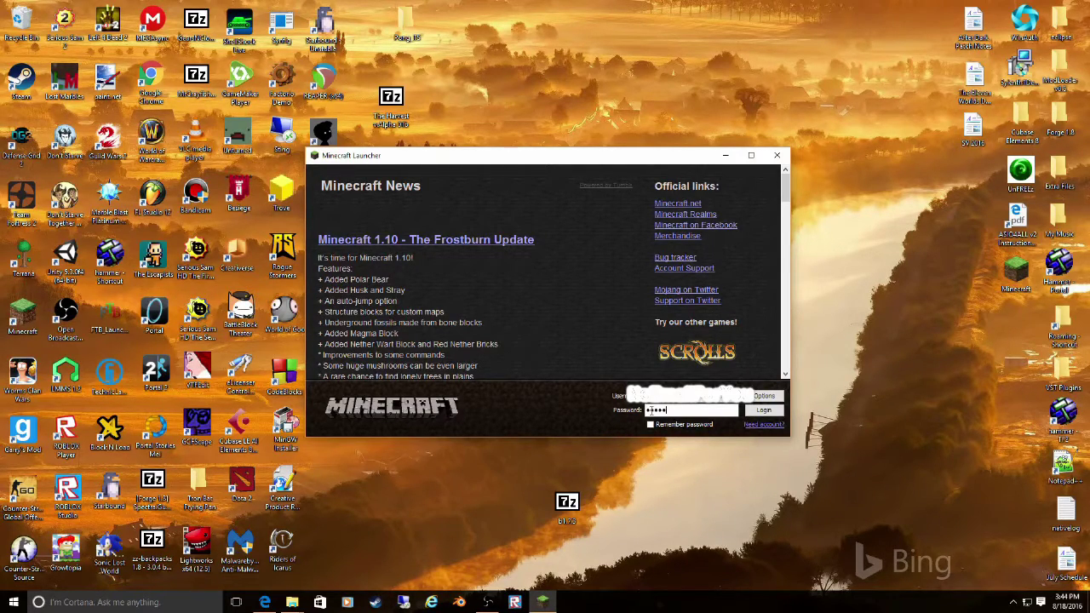
pyautogui.click(763, 409)
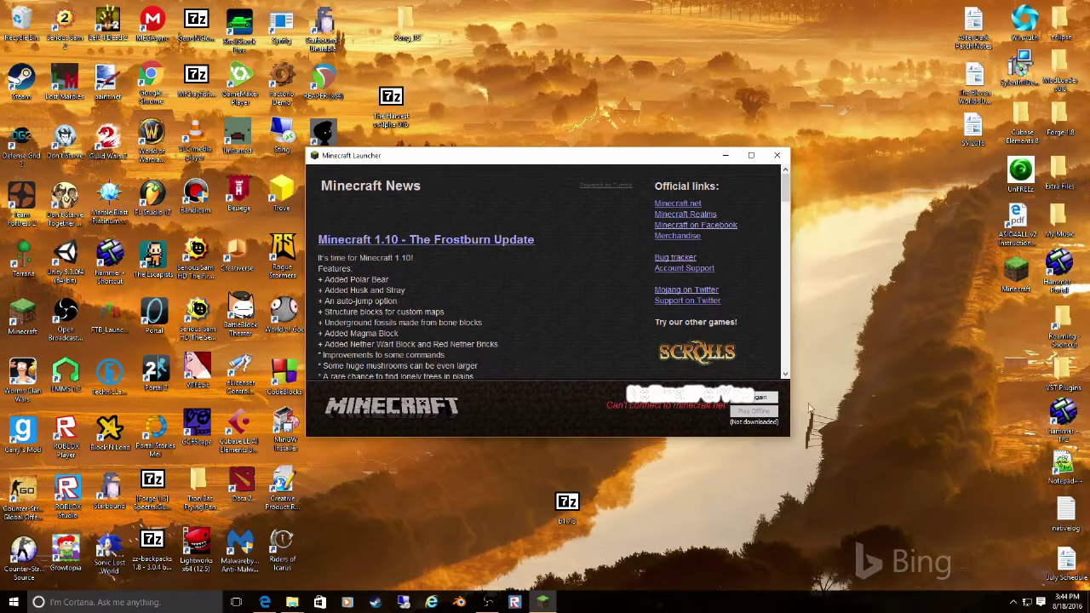
# - Replace the password with the re-entered account password, log in again, and minimize the launcher
pyautogui.click(765, 398)
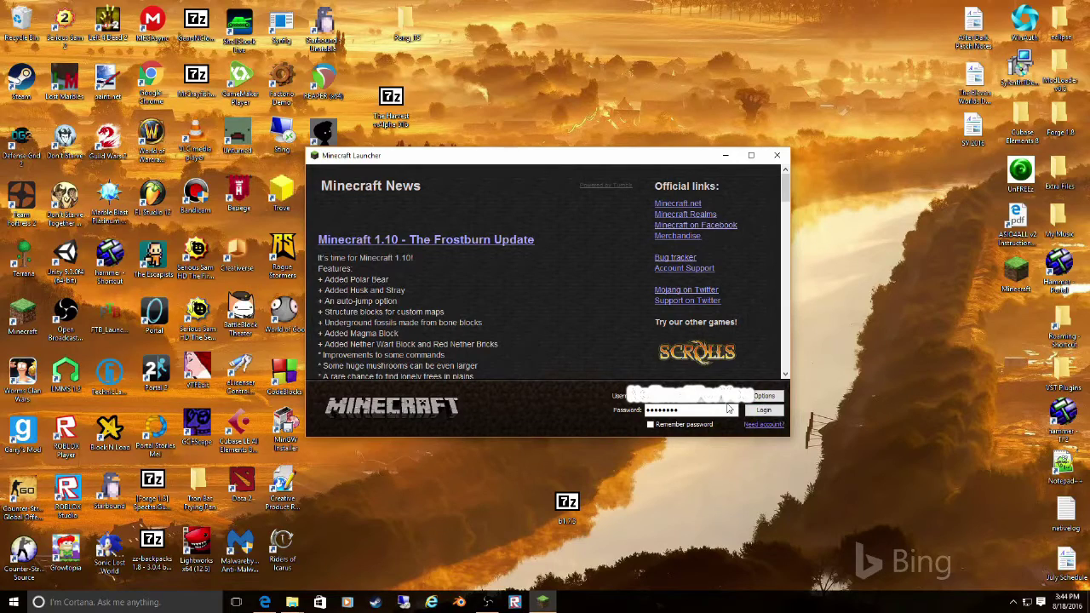
pyautogui.moveTo(711, 414); pyautogui.dragTo(590, 412)
pyautogui.write('p••••••••')
pyautogui.click(754, 409)
pyautogui.click(539, 604)
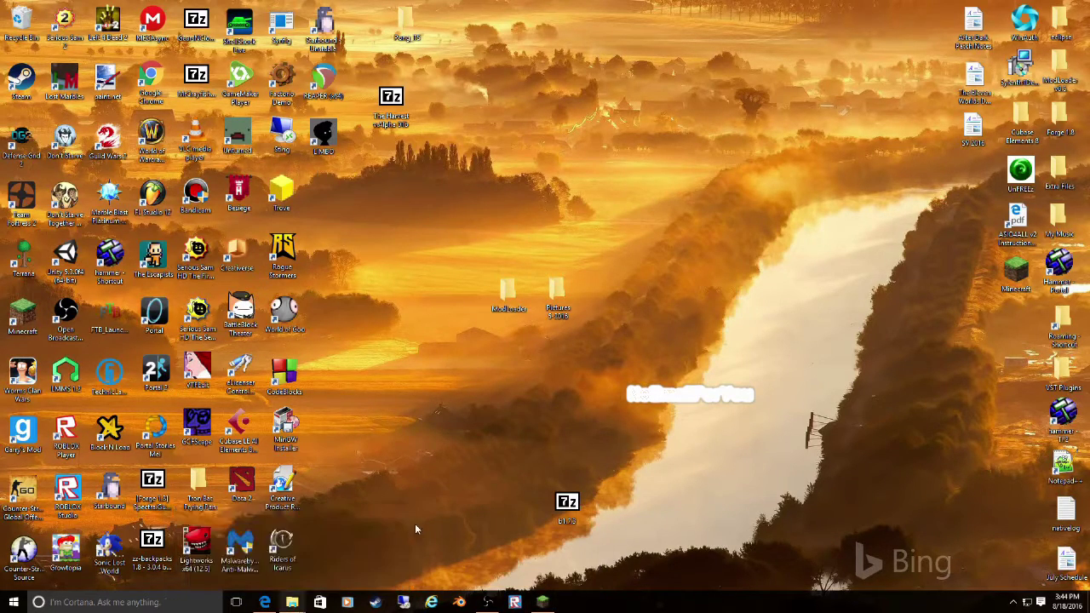
# - Restore Downloads and view the 4,771 KB archive ZIP in 7-Zip, then close it
pyautogui.moveTo(292, 603)
pyautogui.click(220, 554)
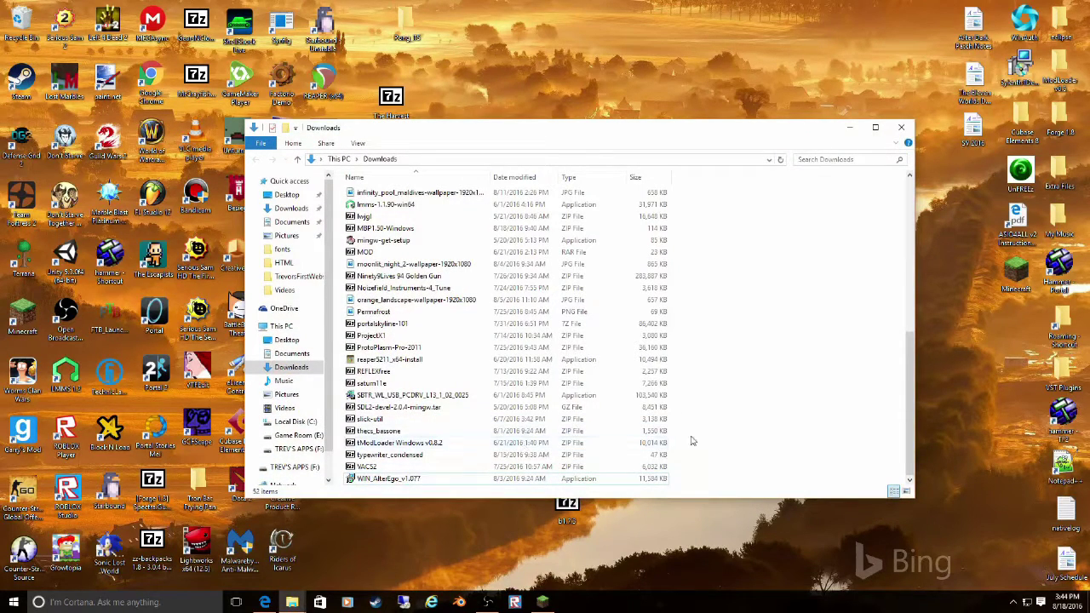
pyautogui.scroll(5, 707, 441)
pyautogui.scroll(4, 725, 444)
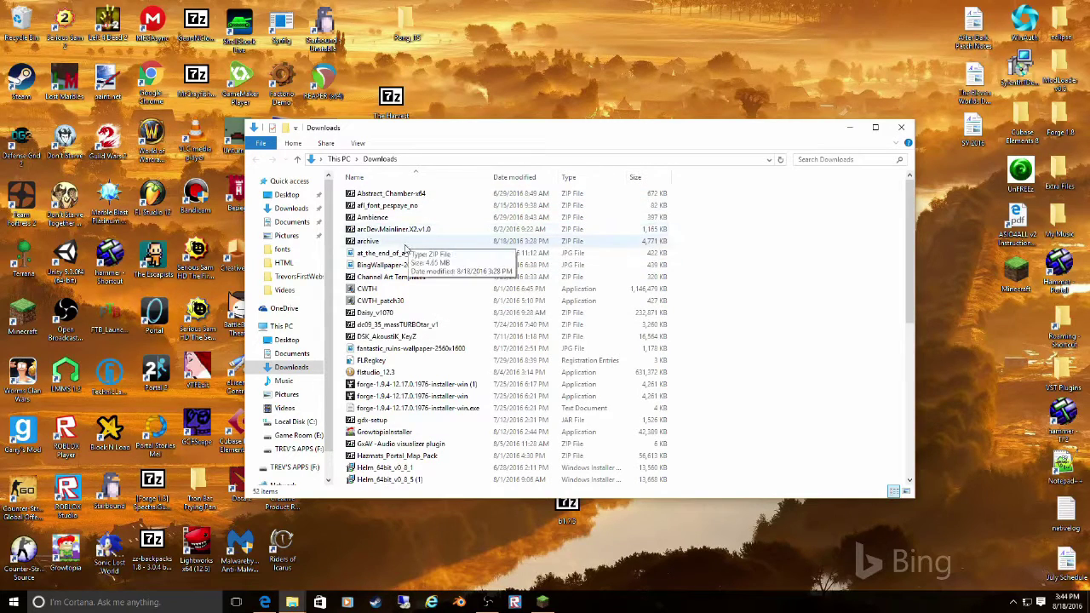
pyautogui.click(406, 243)
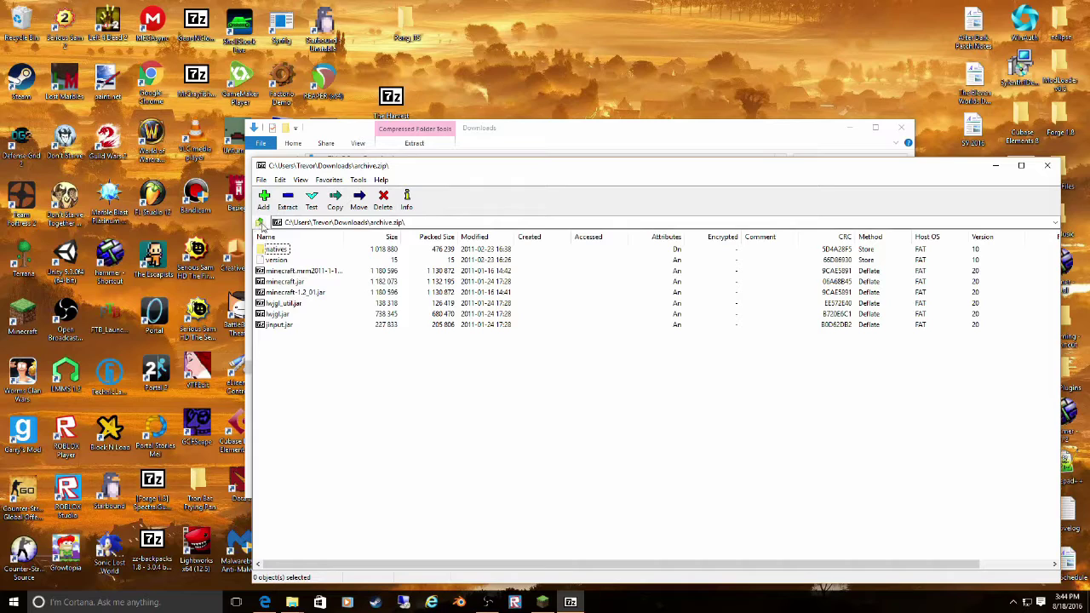
pyautogui.click(1048, 167)
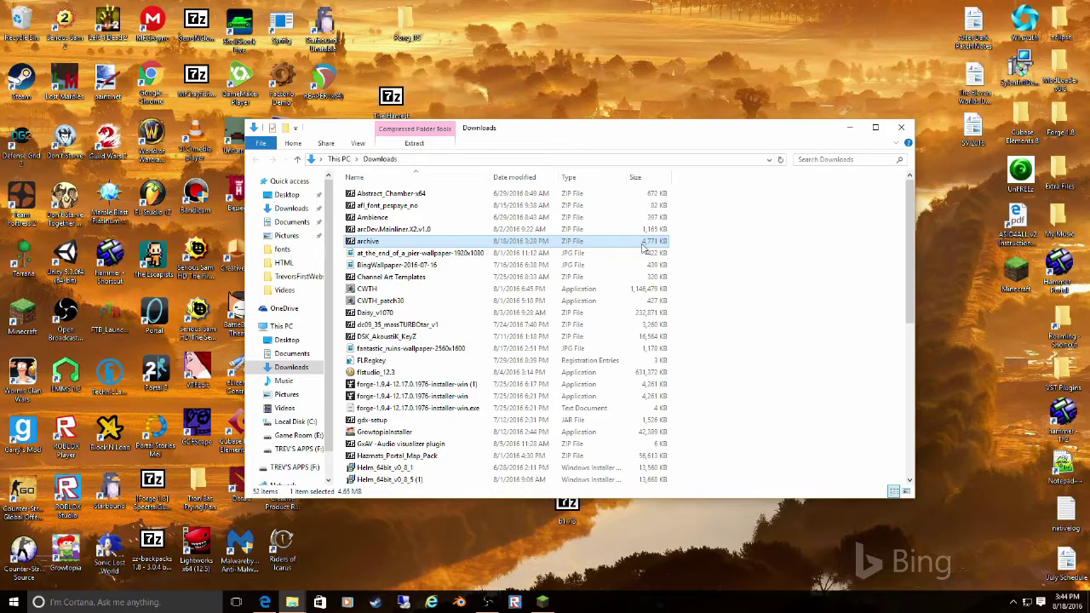
pyautogui.click(849, 127)
pyautogui.moveTo(299, 606)
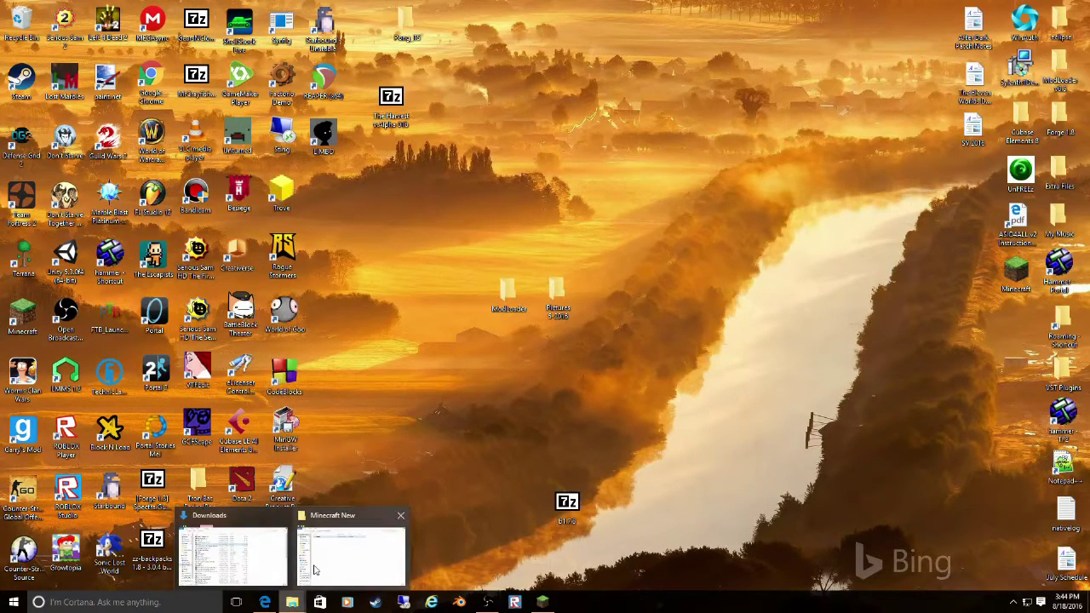
pyautogui.click(230, 568)
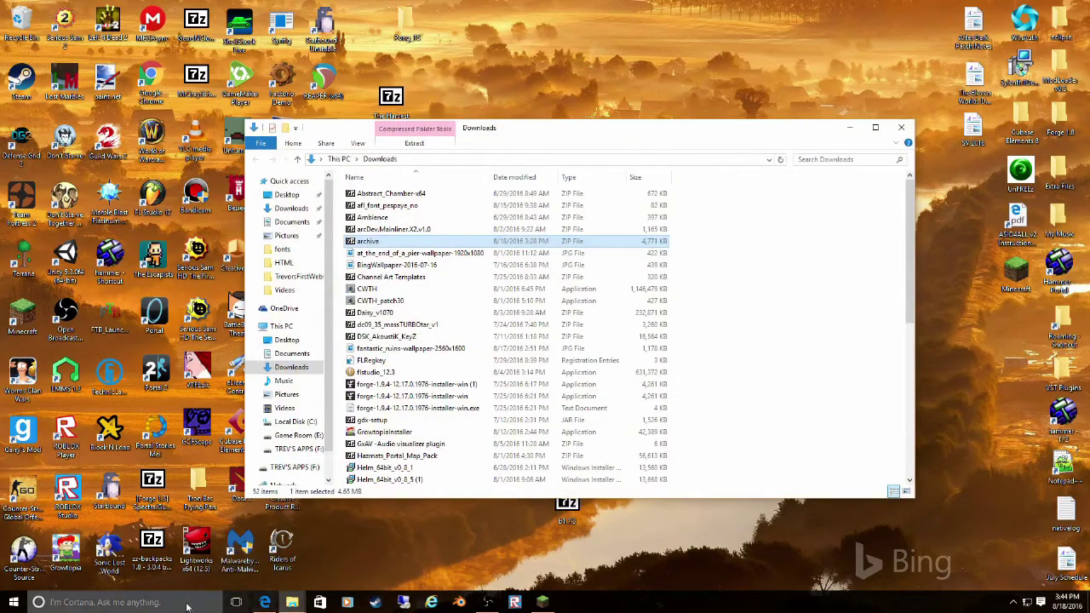
# - Open the .minecraft folder in %appdata% Roaming and close the archive's 7-Zip window
pyautogui.click(66, 601)
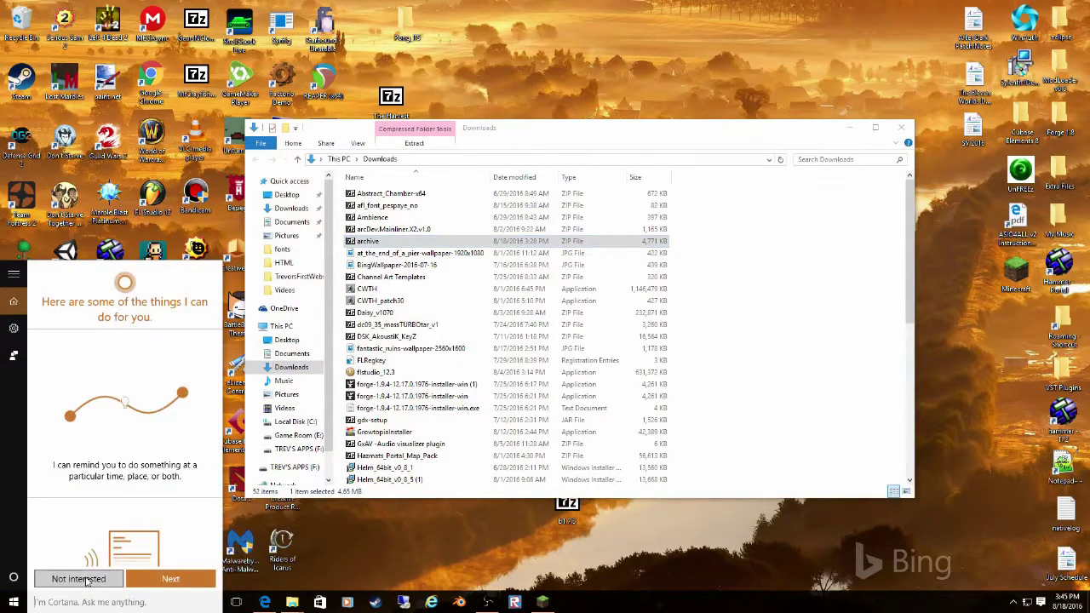
pyautogui.write('%appdata%')
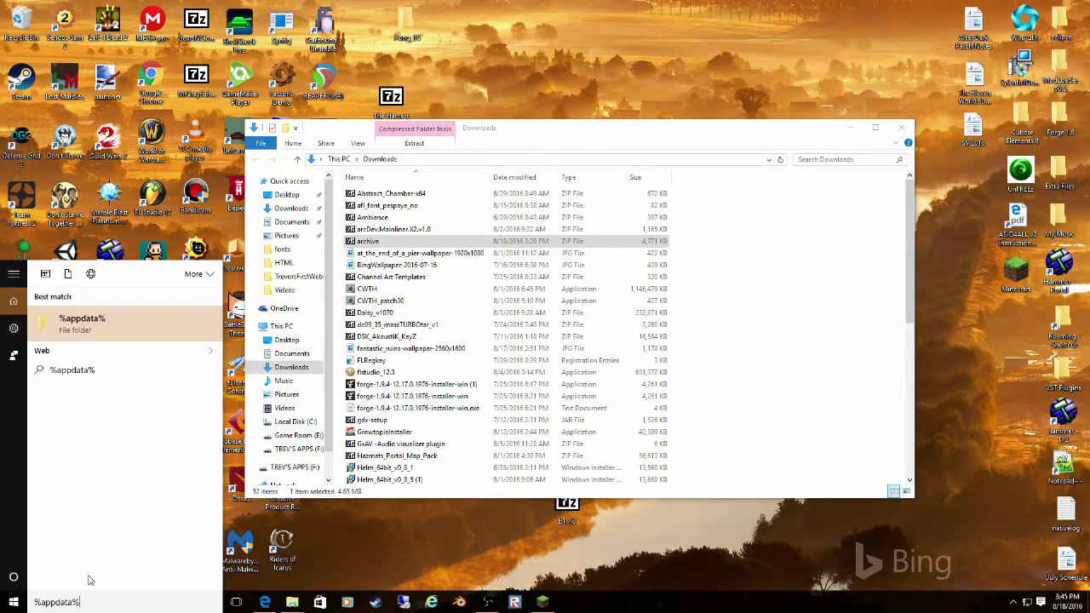
pyautogui.press('Return')
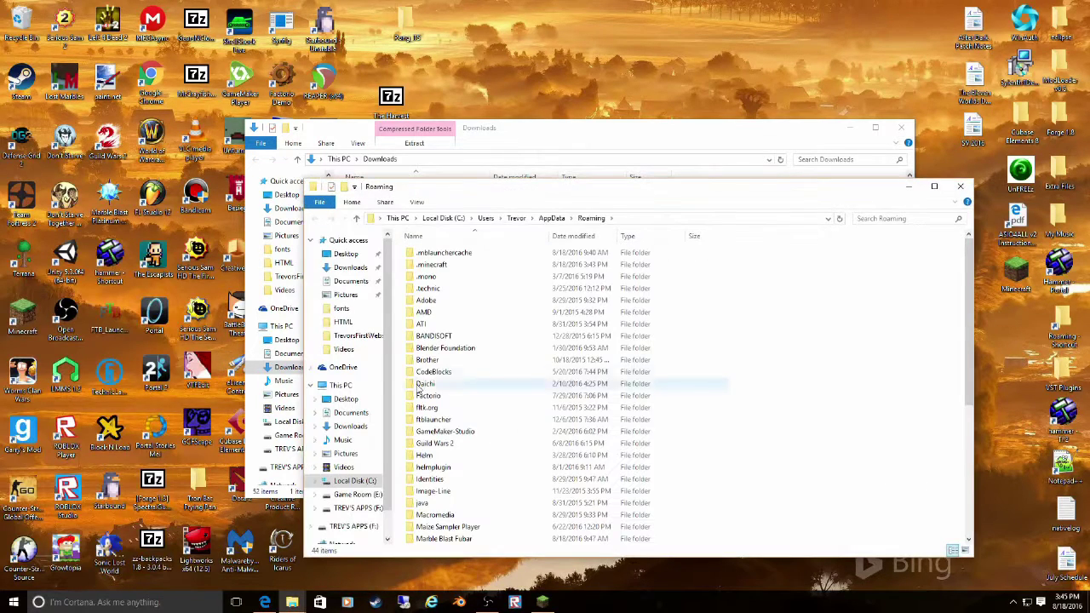
pyautogui.doubleClick(454, 271)
pyautogui.click(645, 146)
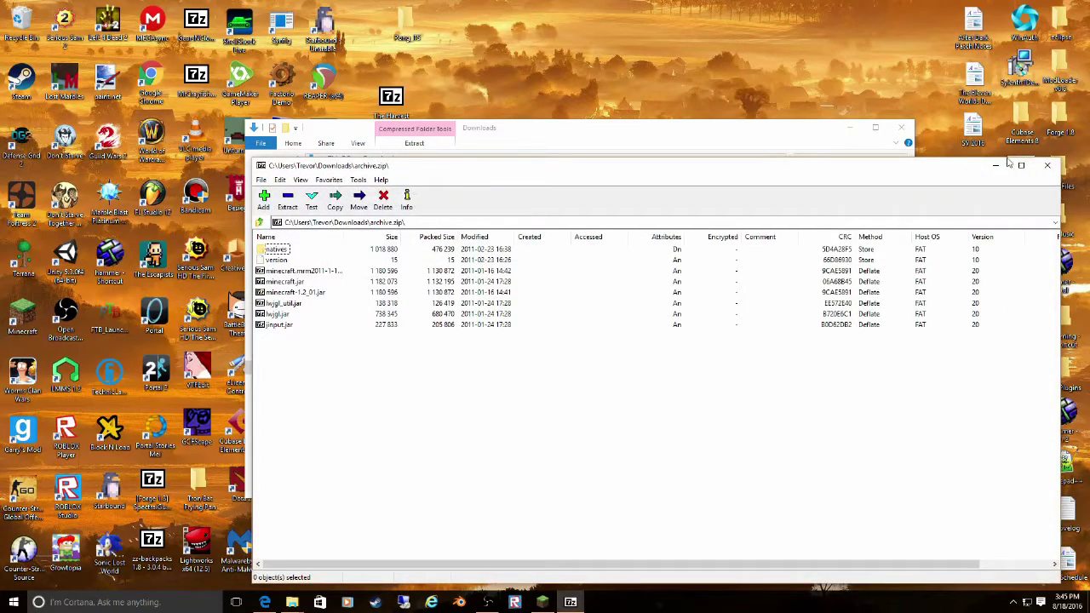
pyautogui.click(1046, 166)
# - Create a folder named 'bin' inside the empty .minecraft folder
pyautogui.rightClick(936, 349)
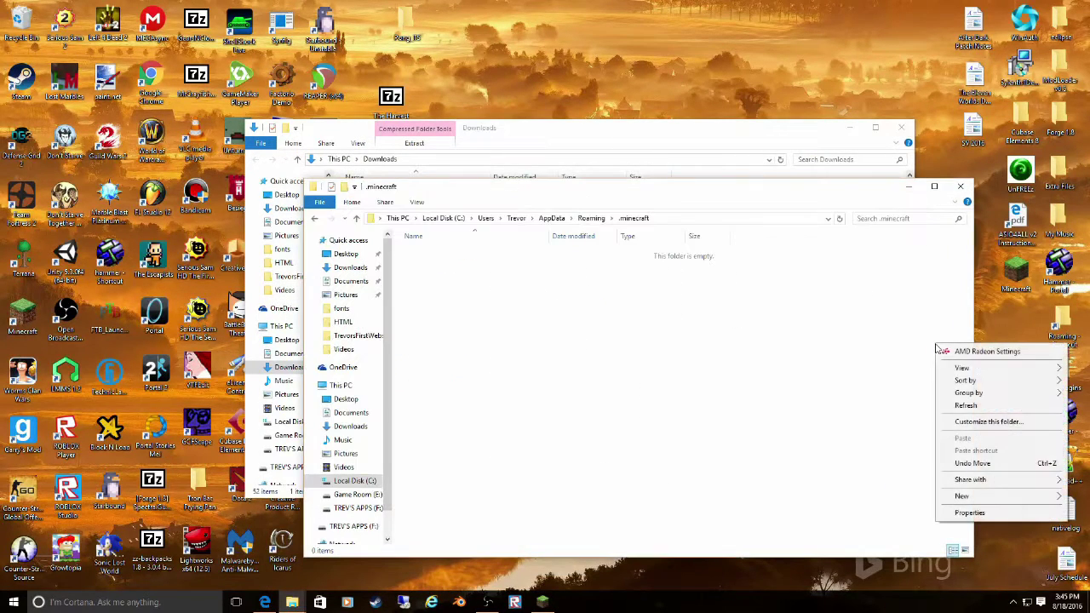
pyautogui.moveTo(961, 495)
pyautogui.click(858, 499)
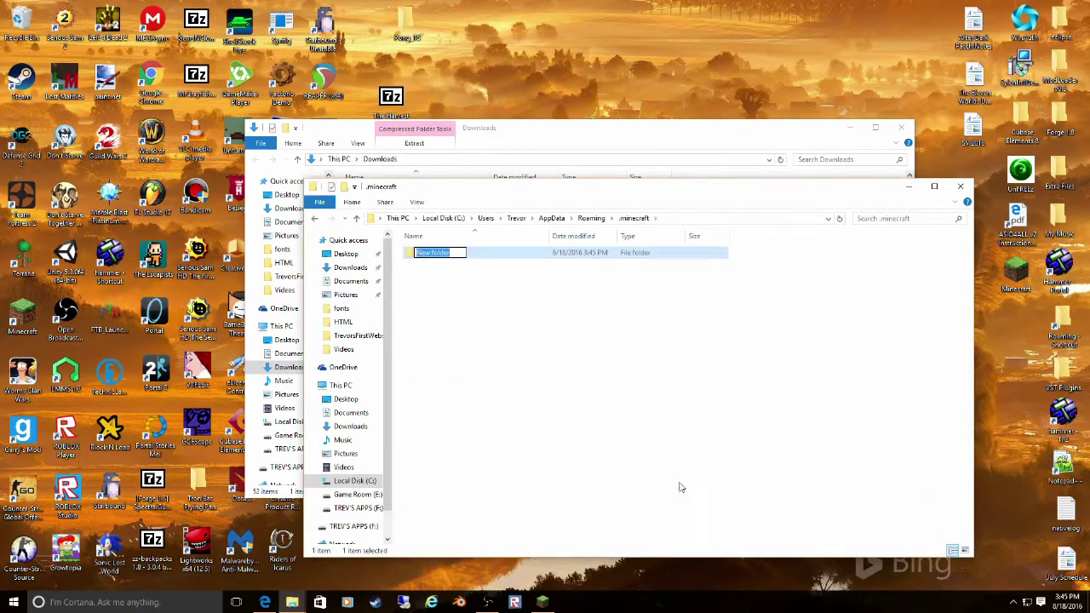
pyautogui.write('bin')
pyautogui.press('Return')
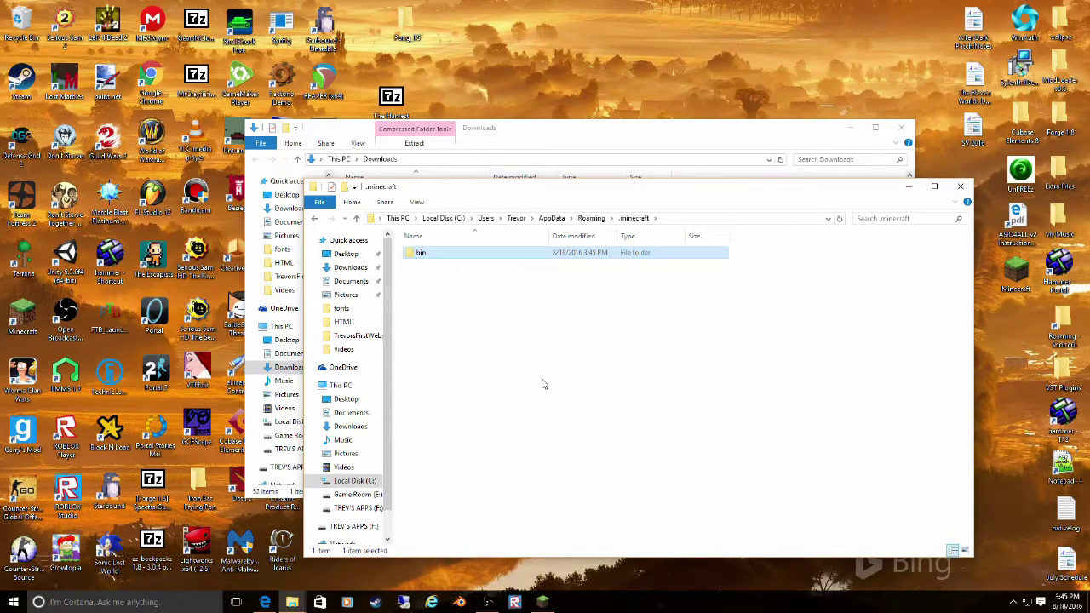
pyautogui.click(532, 138)
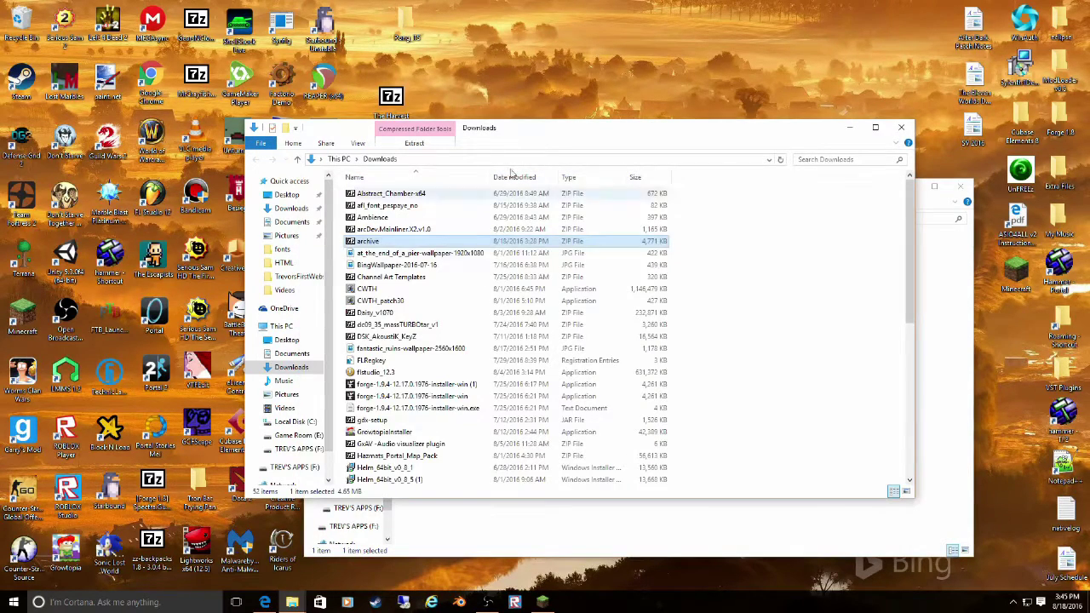
# - Open archive.zip in 7-Zip and try copying its contents, cancelling the copy
pyautogui.doubleClick(362, 240)
pyautogui.click(825, 140)
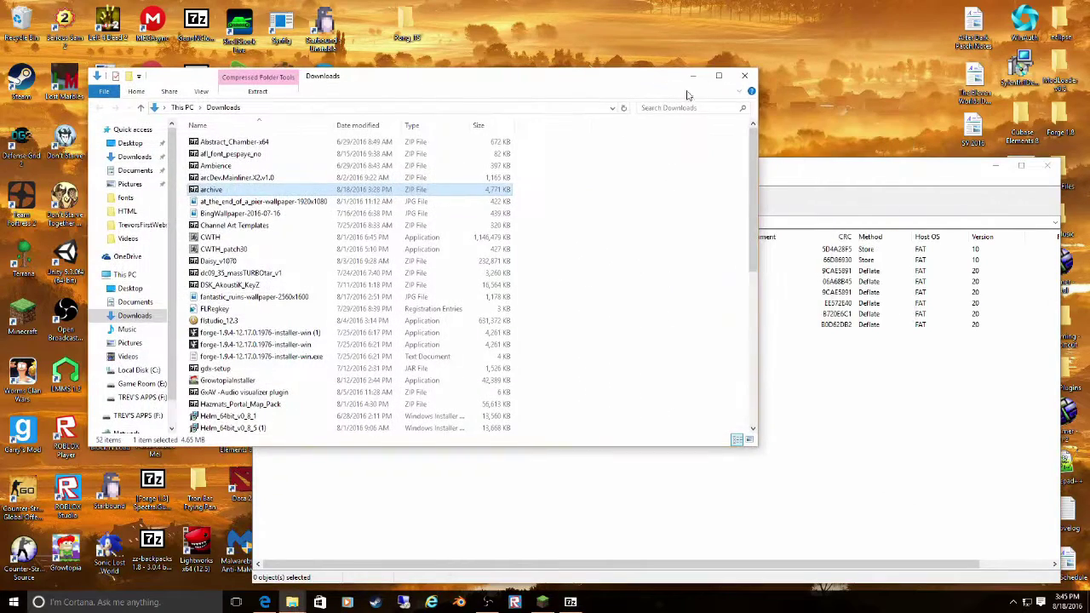
pyautogui.click(828, 198)
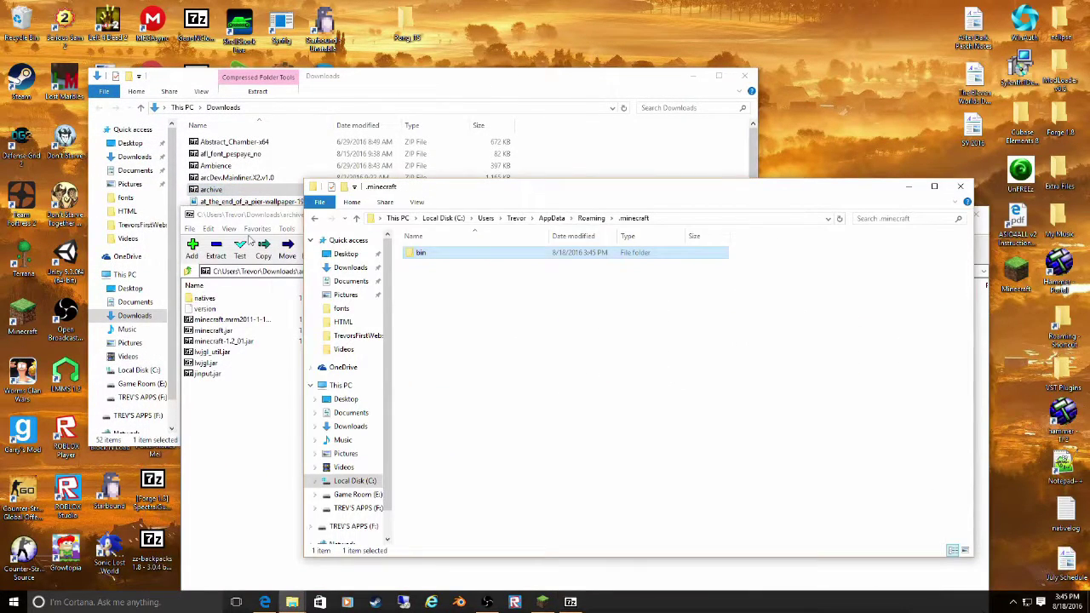
pyautogui.click(215, 248)
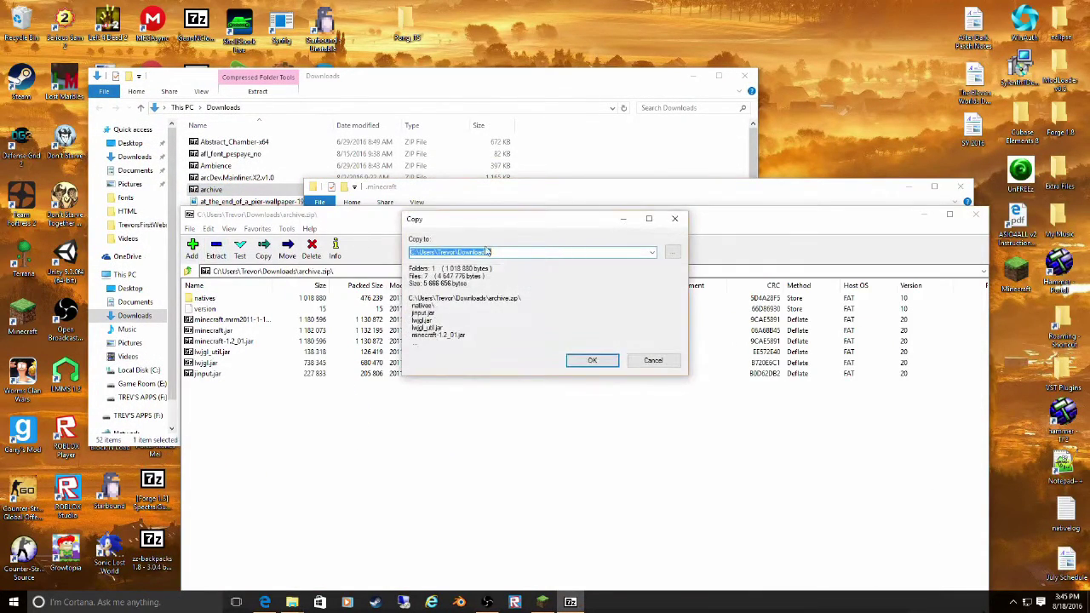
pyautogui.click(671, 253)
pyautogui.scroll(-5, 530, 313)
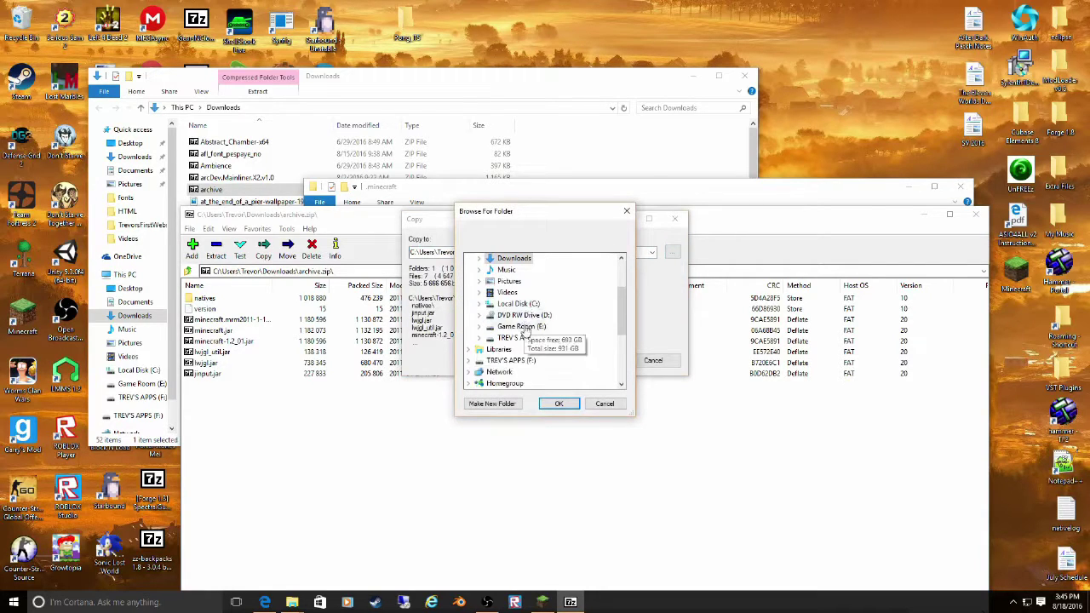
pyautogui.click(627, 211)
pyautogui.click(675, 219)
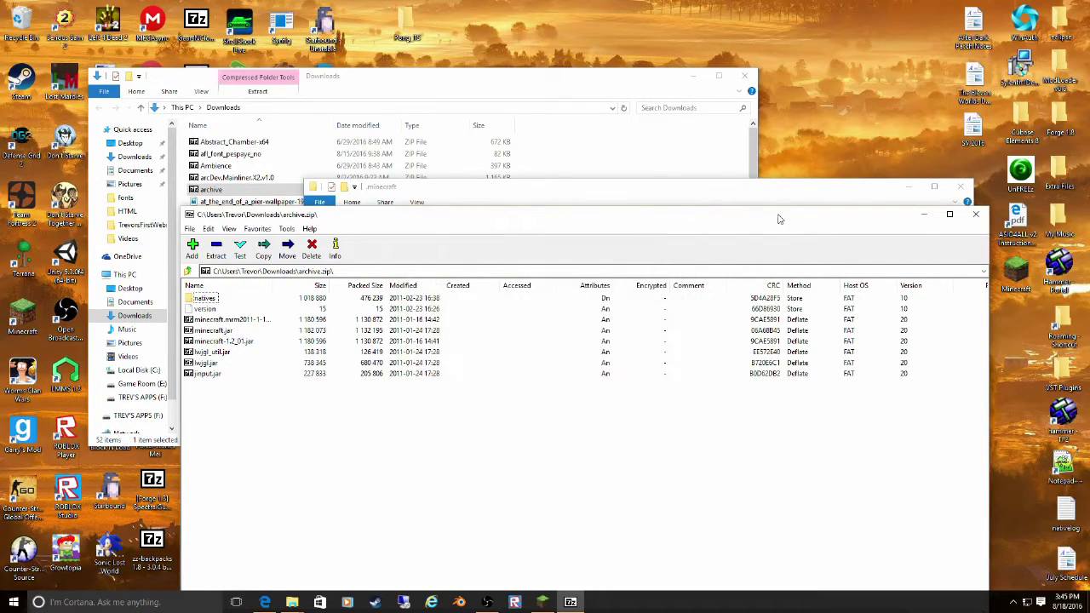
# - Place all archive contents into .minecraft's bin folder, then close the 7-Zip window
pyautogui.moveTo(778, 221); pyautogui.dragTo(1089, 281)
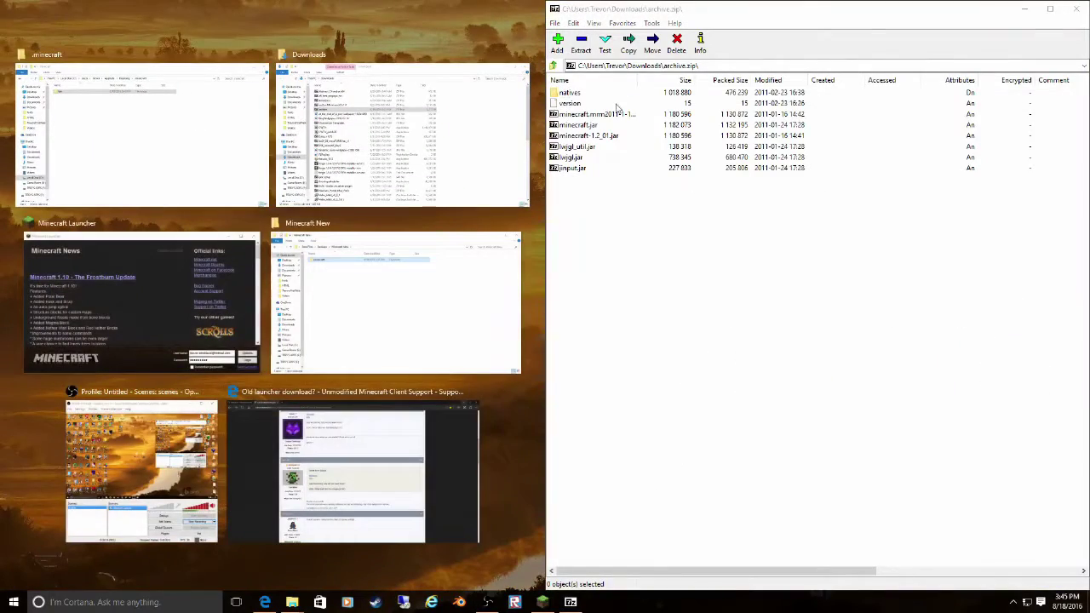
pyautogui.click(630, 13)
pyautogui.moveTo(630, 13); pyautogui.dragTo(777, 233)
pyautogui.moveTo(726, 430); pyautogui.dragTo(503, 258)
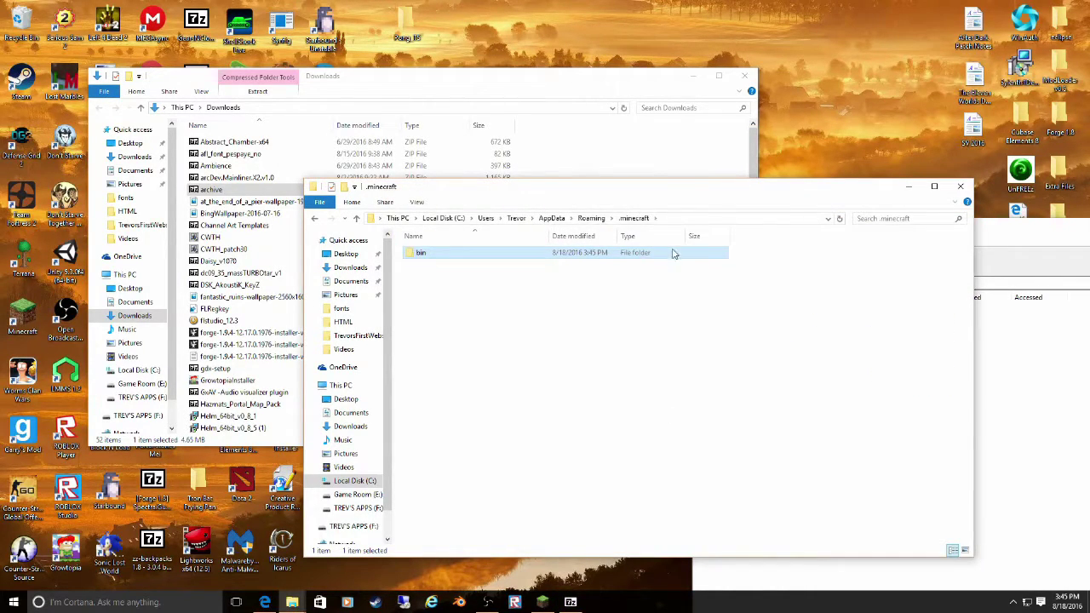
pyautogui.doubleClick(673, 253)
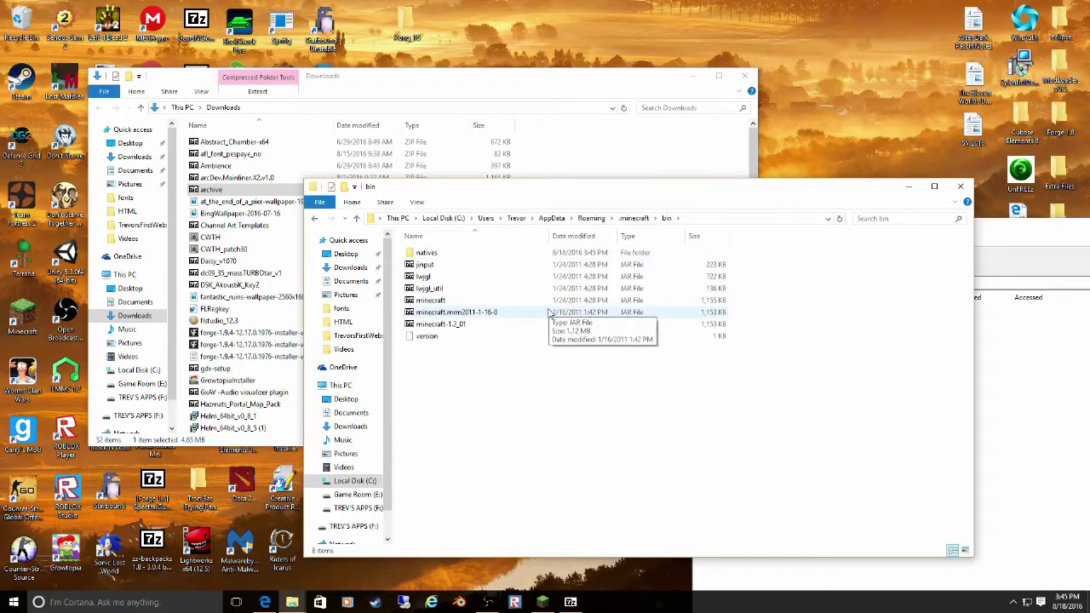
pyautogui.click(1032, 243)
pyautogui.moveTo(1032, 237); pyautogui.dragTo(411, 271)
pyautogui.click(859, 261)
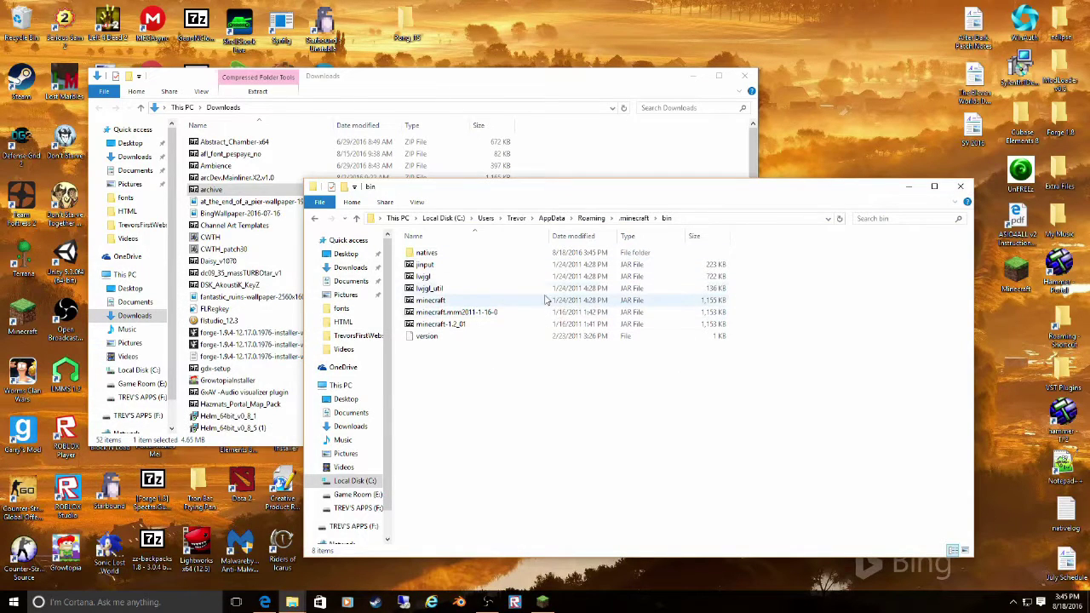
# - Close the Explorer windows, play Minecraft offline, and close the Beta 1.2_02 game window
pyautogui.click(962, 189)
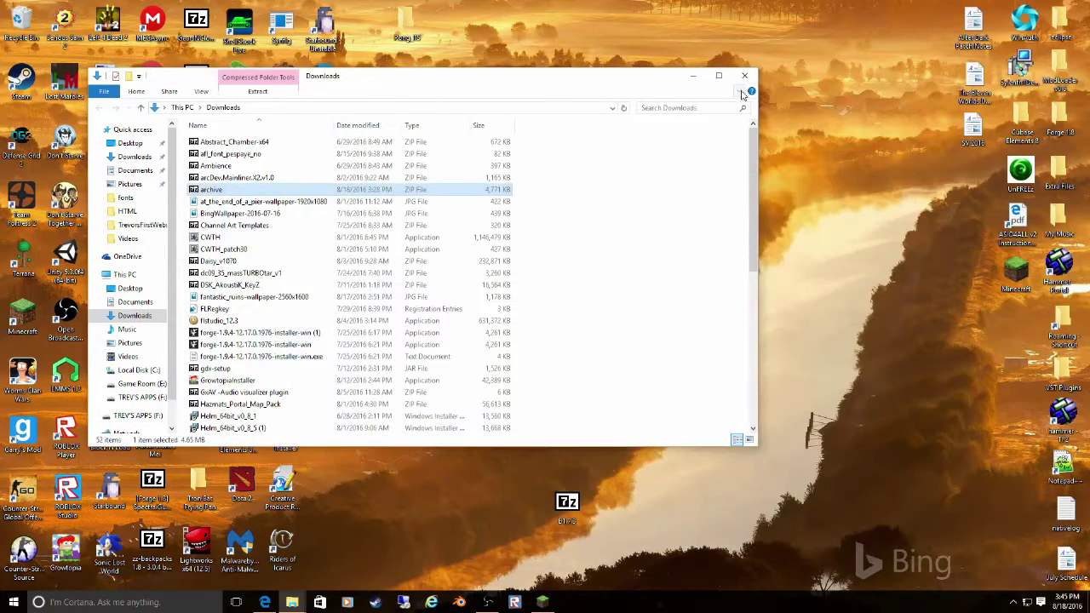
pyautogui.click(745, 75)
pyautogui.click(543, 602)
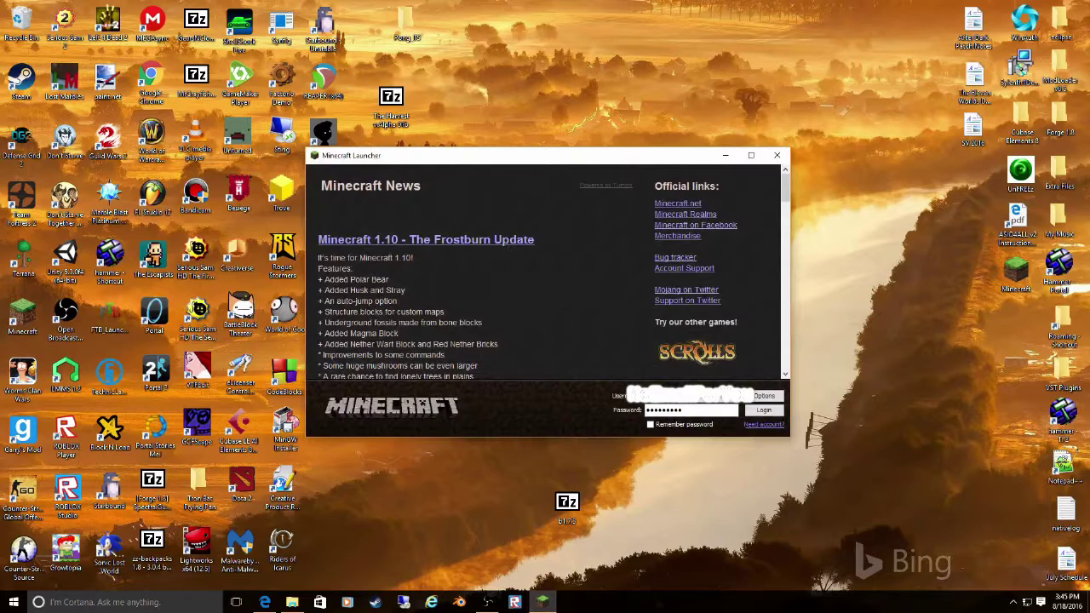
pyautogui.click(763, 410)
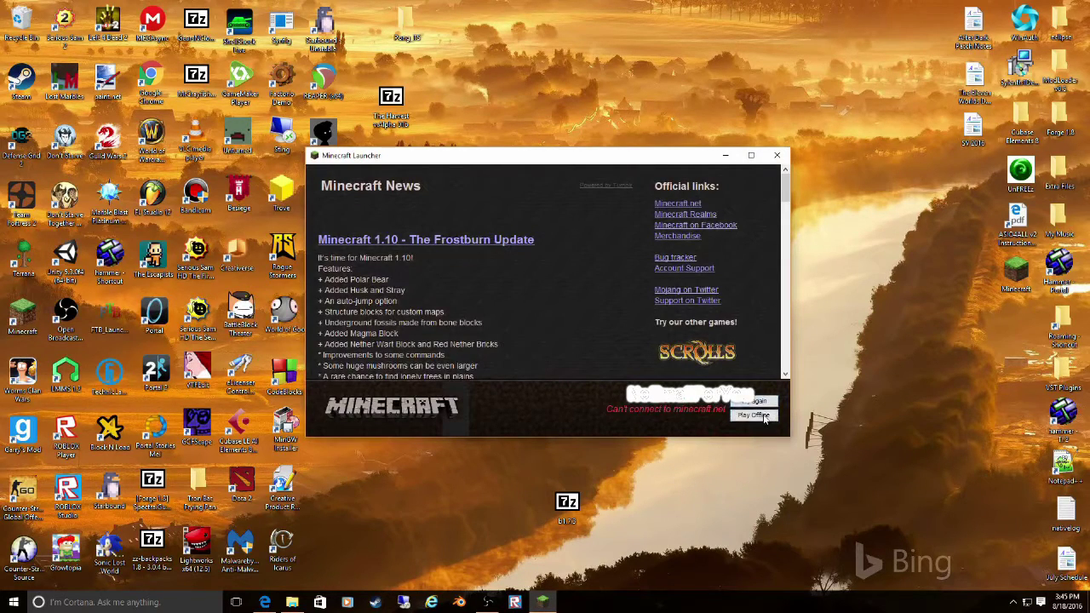
pyautogui.click(753, 416)
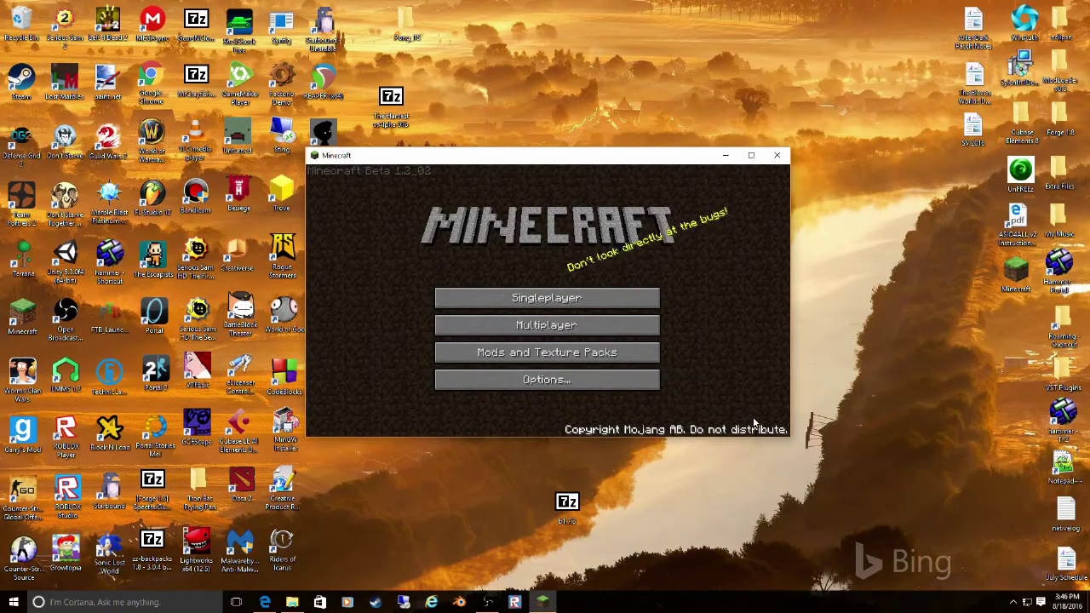
pyautogui.click(779, 156)
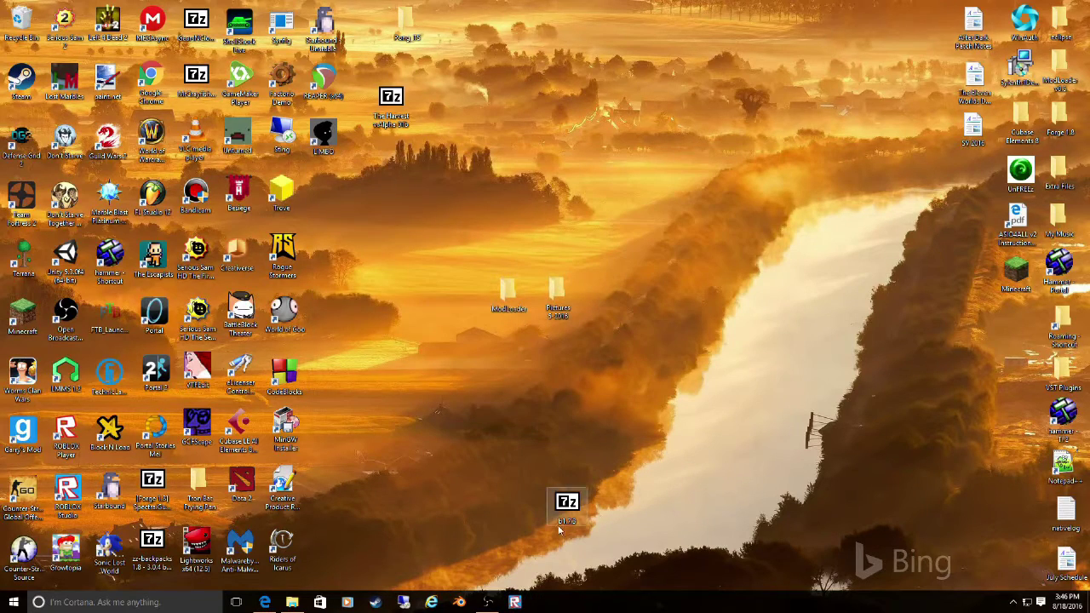
# - Rename the desktop b1.7.3 JAR file to 'minecraft'
pyautogui.rightClick(566, 511)
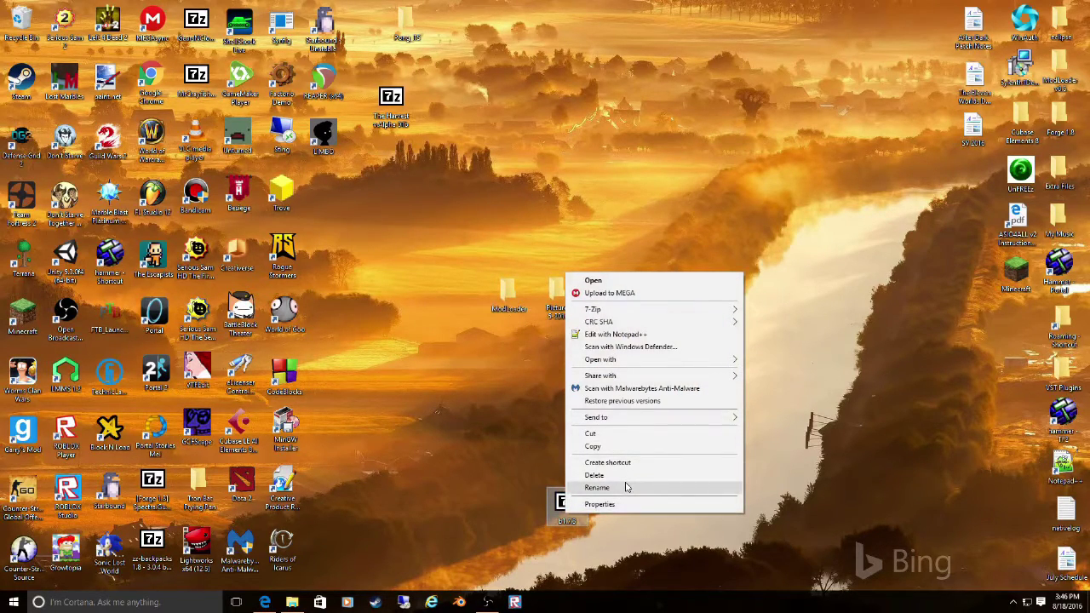
pyautogui.click(513, 500)
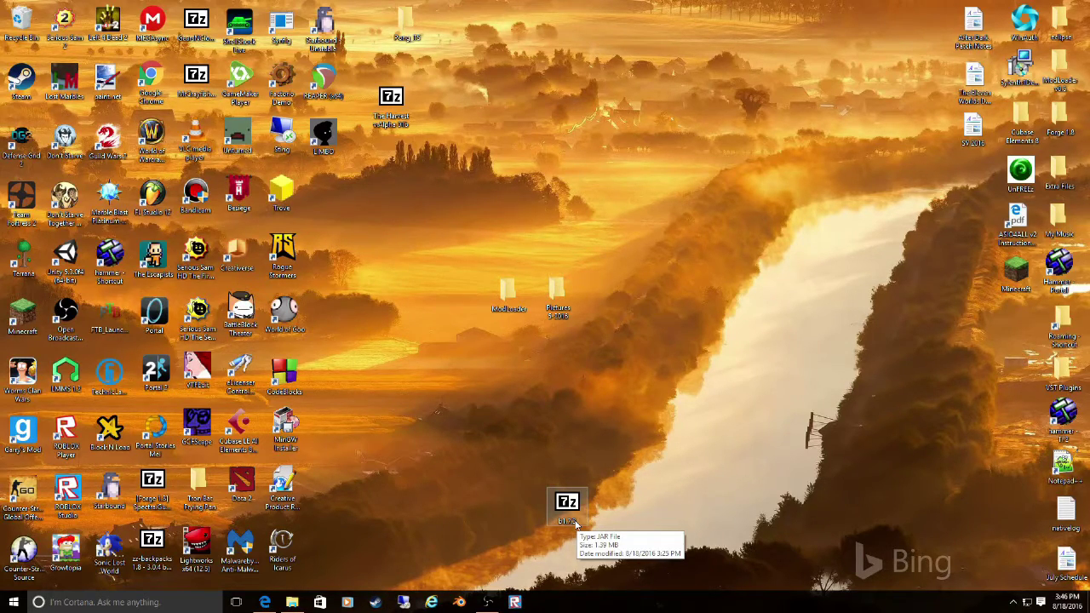
pyautogui.rightClick(575, 522)
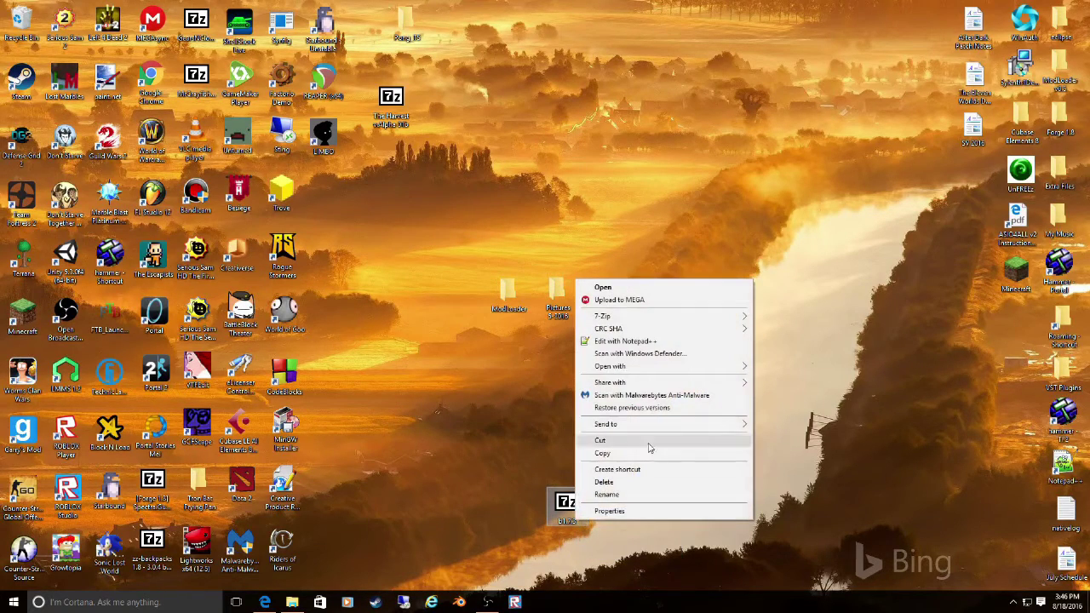
pyautogui.click(645, 496)
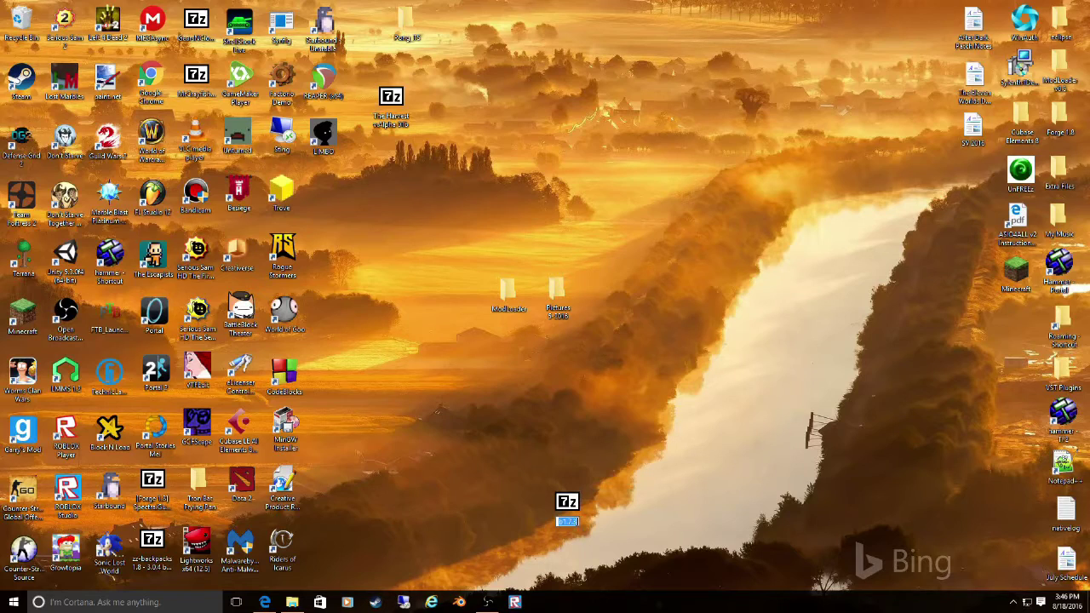
pyautogui.write('minecraft')
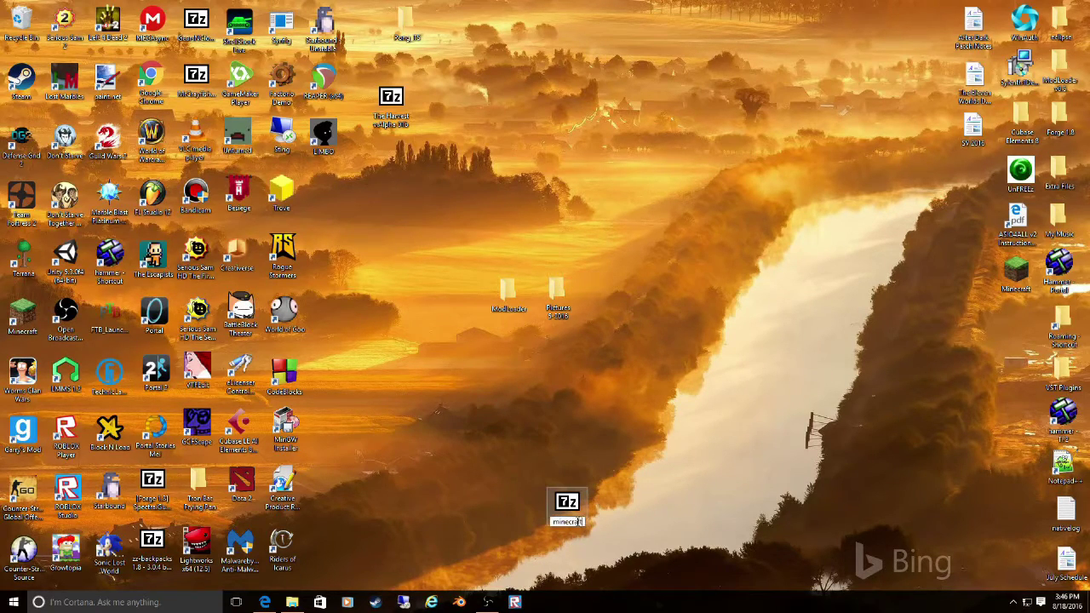
pyautogui.press('Return')
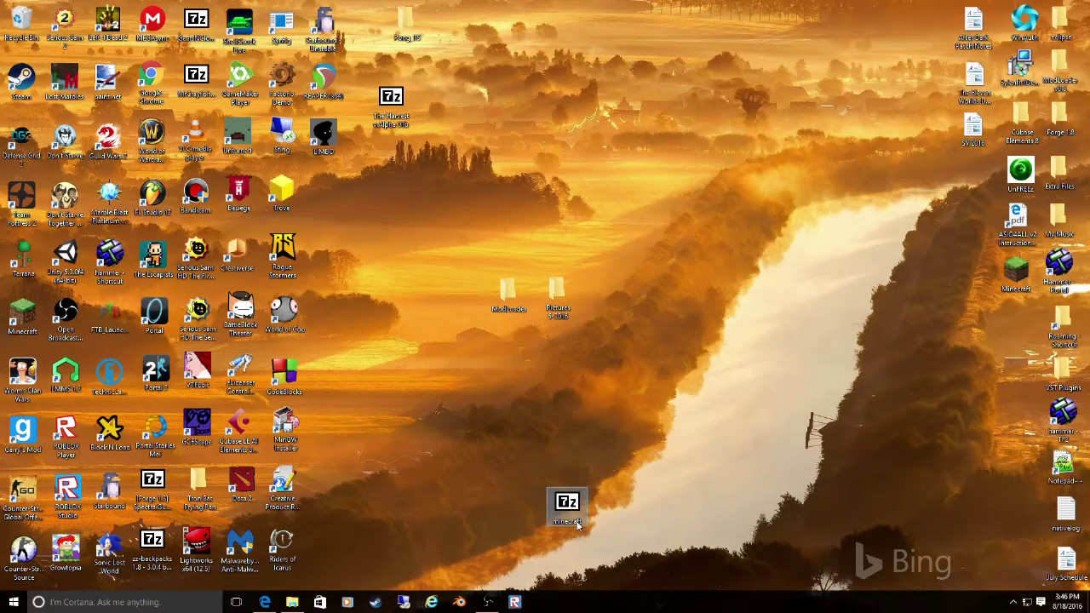
pyautogui.click(293, 602)
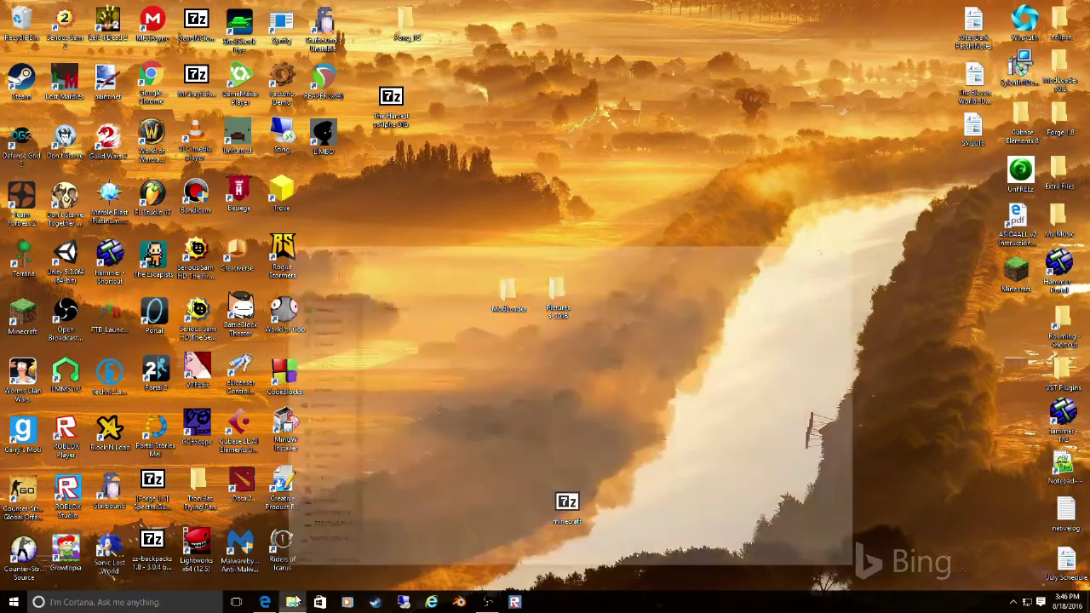
pyautogui.doubleClick(469, 240)
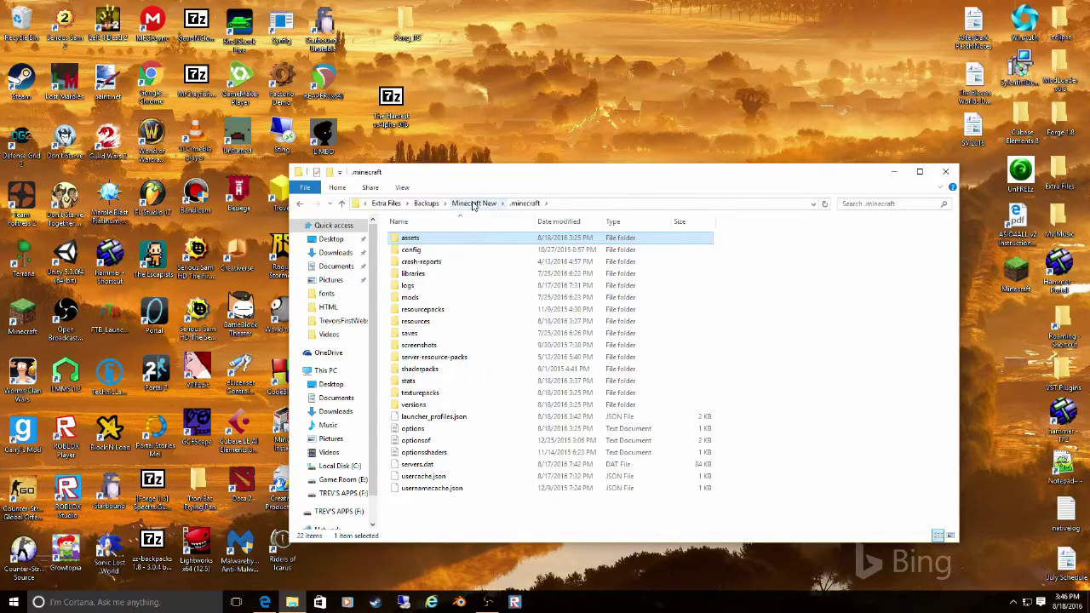
pyautogui.doubleClick(465, 405)
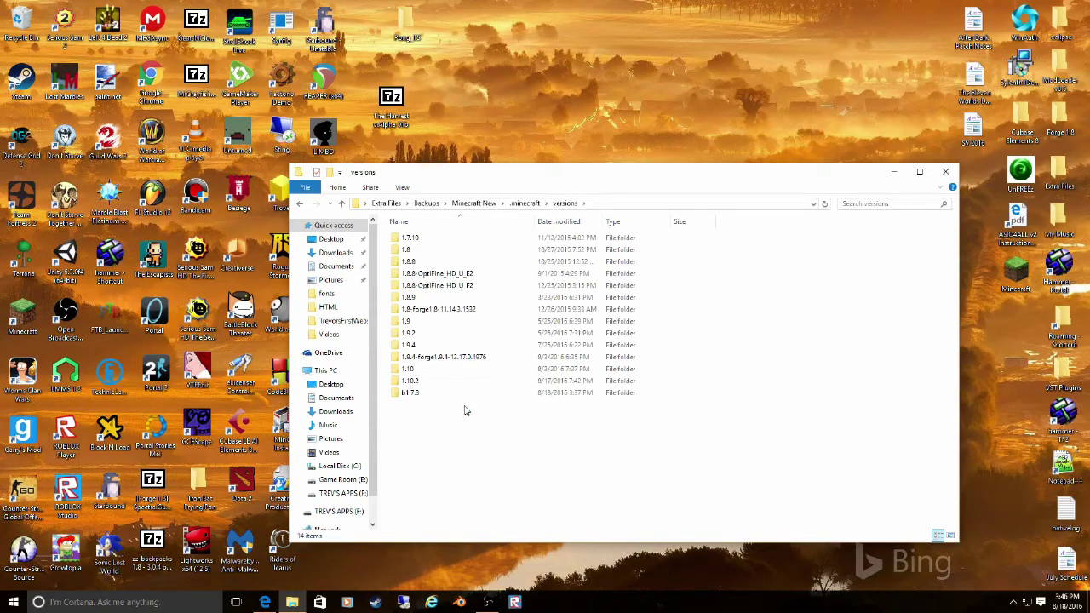
pyautogui.click(426, 203)
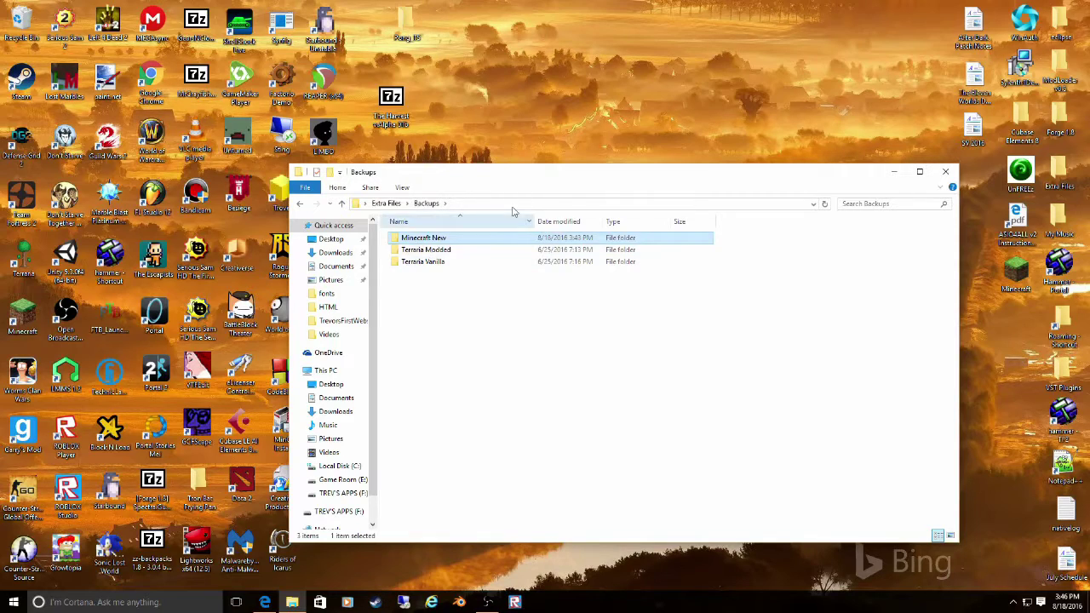
pyautogui.click(951, 171)
# - Open the .minecraft\bin folder through a %appdata search
pyautogui.click(95, 602)
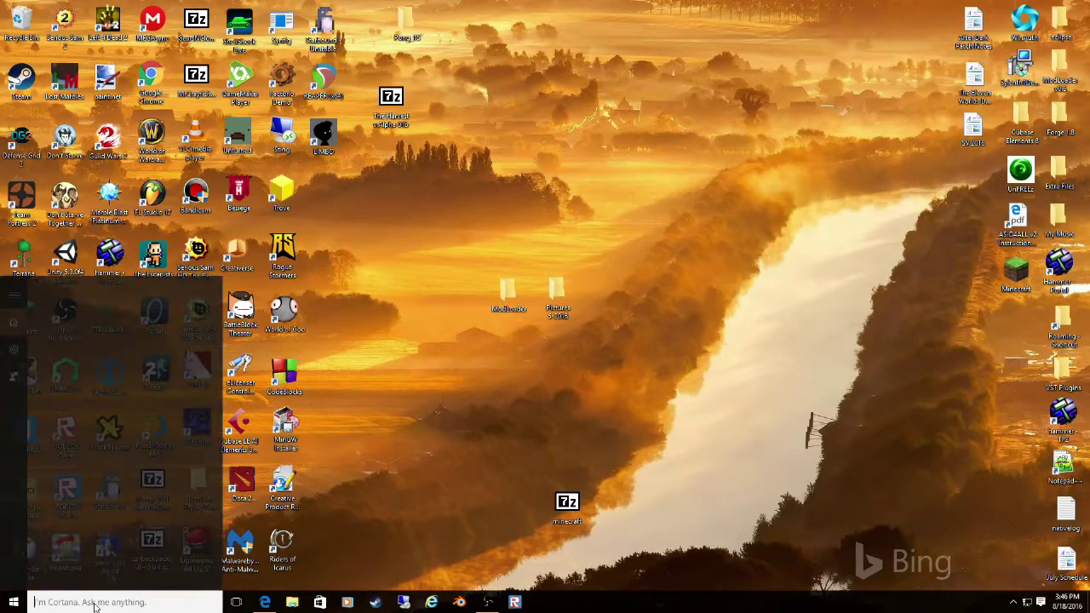
pyautogui.write('%app')
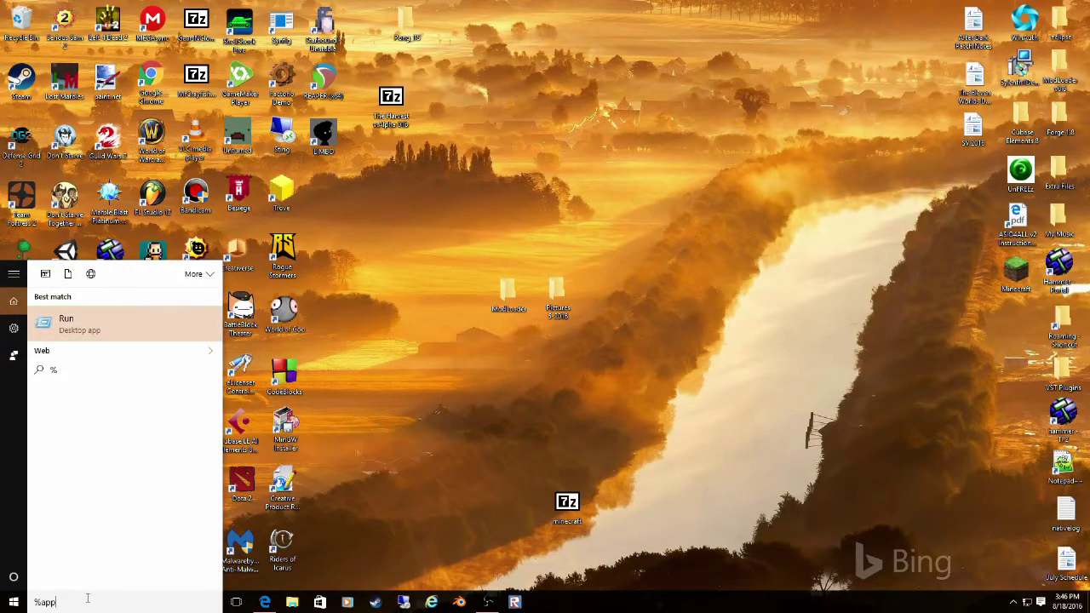
pyautogui.write('data%')
pyautogui.press('Return')
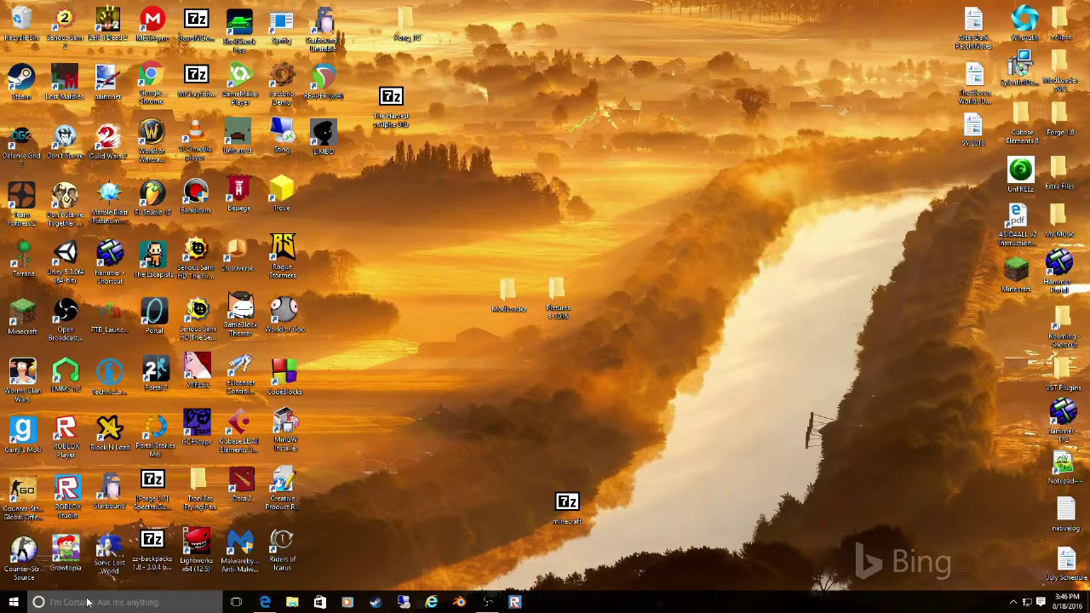
pyautogui.doubleClick(521, 249)
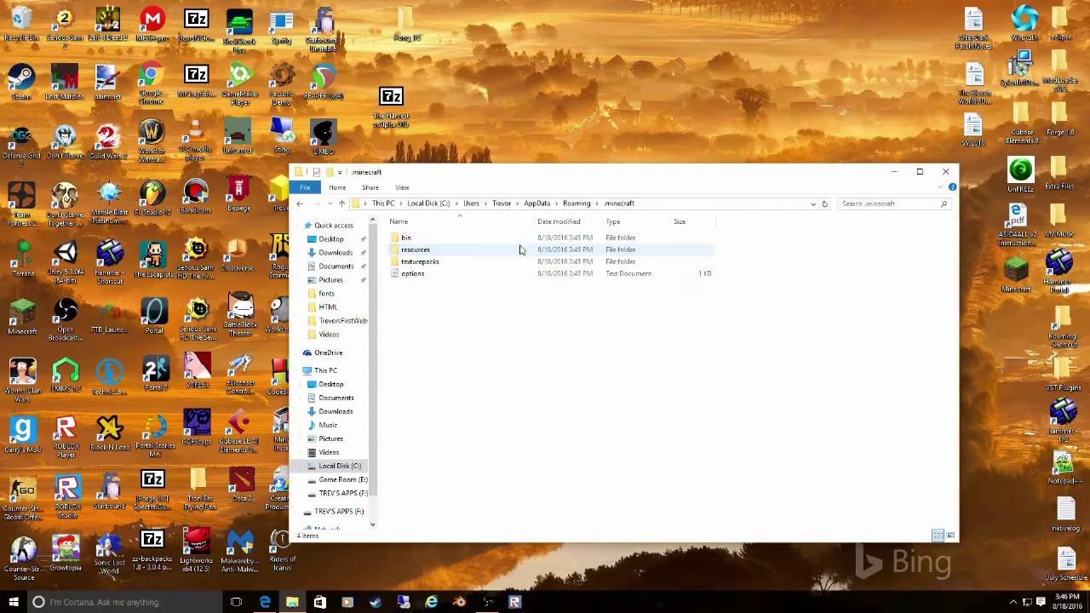
pyautogui.doubleClick(515, 238)
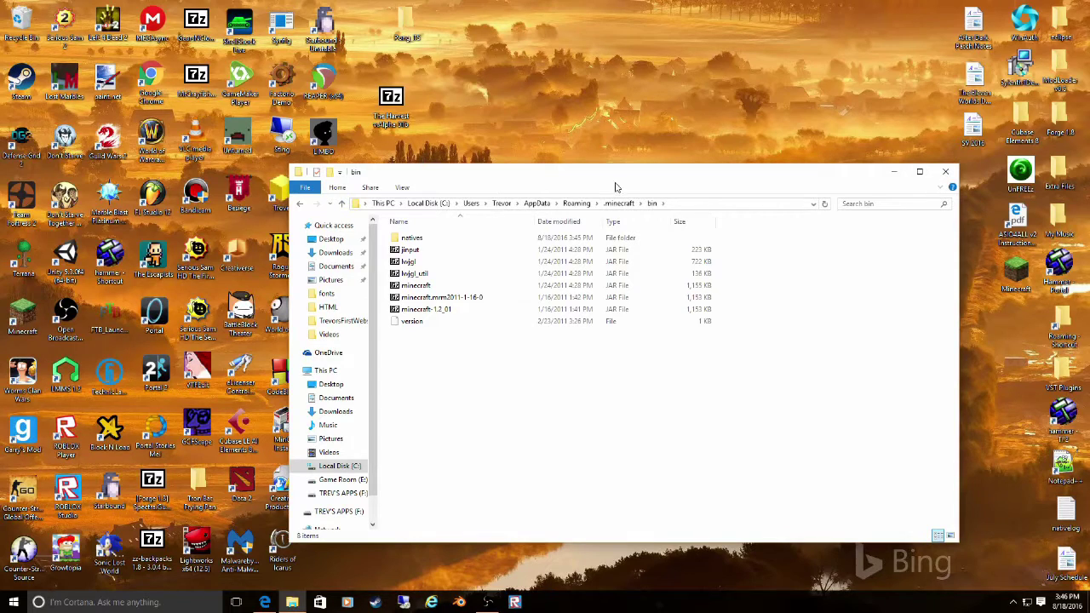
# - Replace bin's minecraft.jar with the renamed minecraft.jar from the desktop
pyautogui.moveTo(602, 174); pyautogui.dragTo(920, 210)
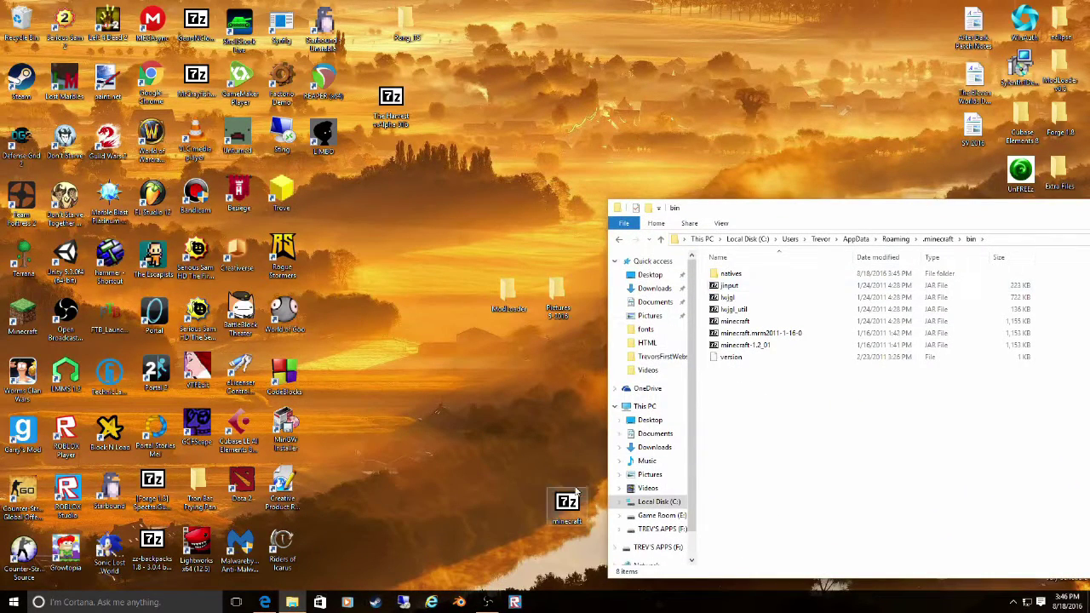
pyautogui.moveTo(692, 494); pyautogui.dragTo(803, 430)
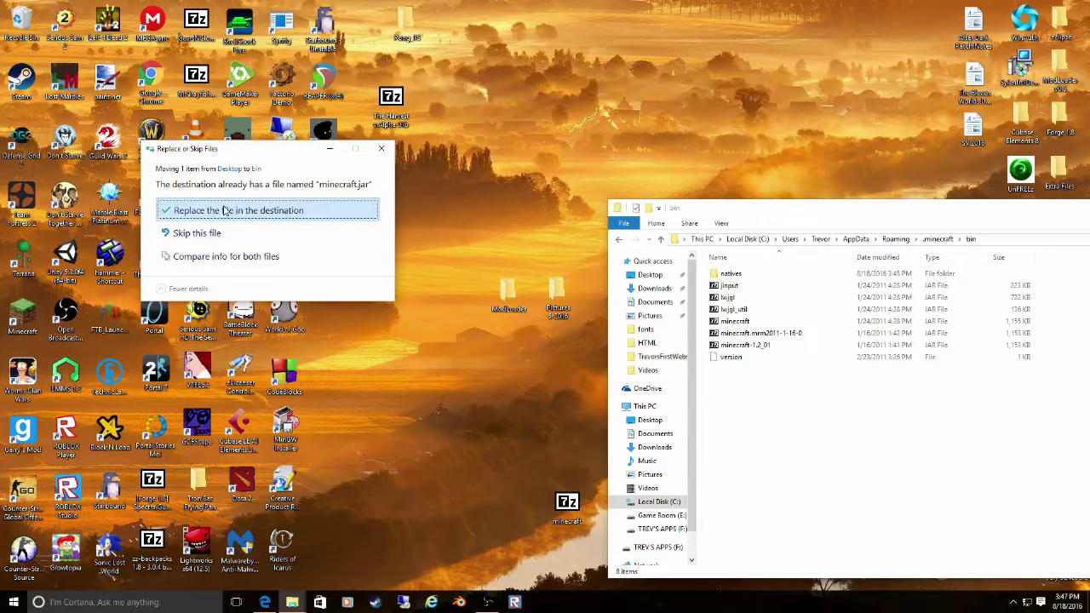
pyautogui.click(226, 210)
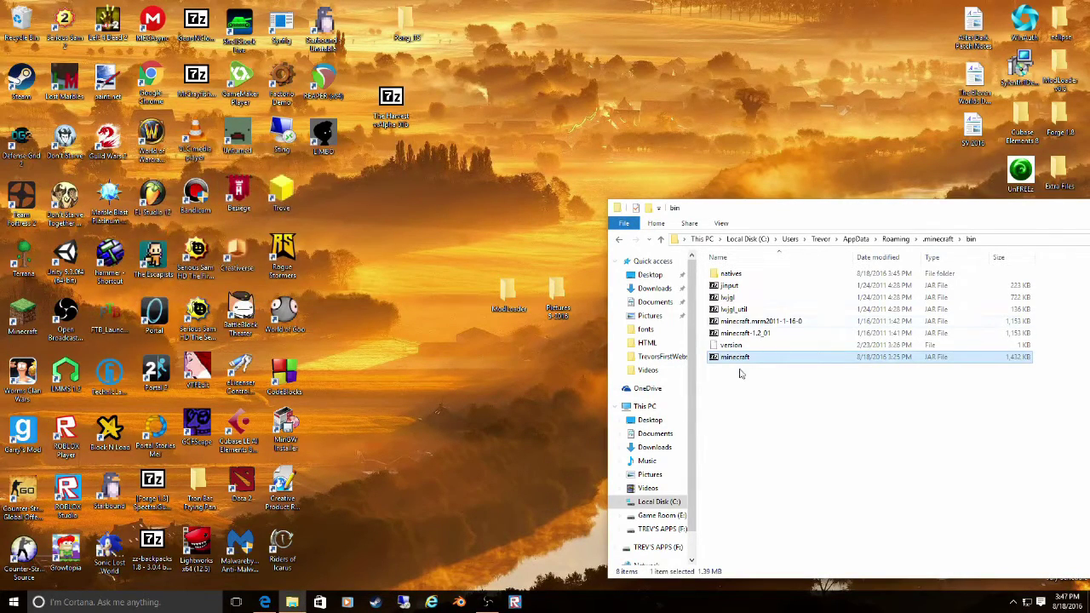
# - Close the bin folder and launch Minecraft from its desktop icon
pyautogui.moveTo(886, 209); pyautogui.dragTo(505, 187)
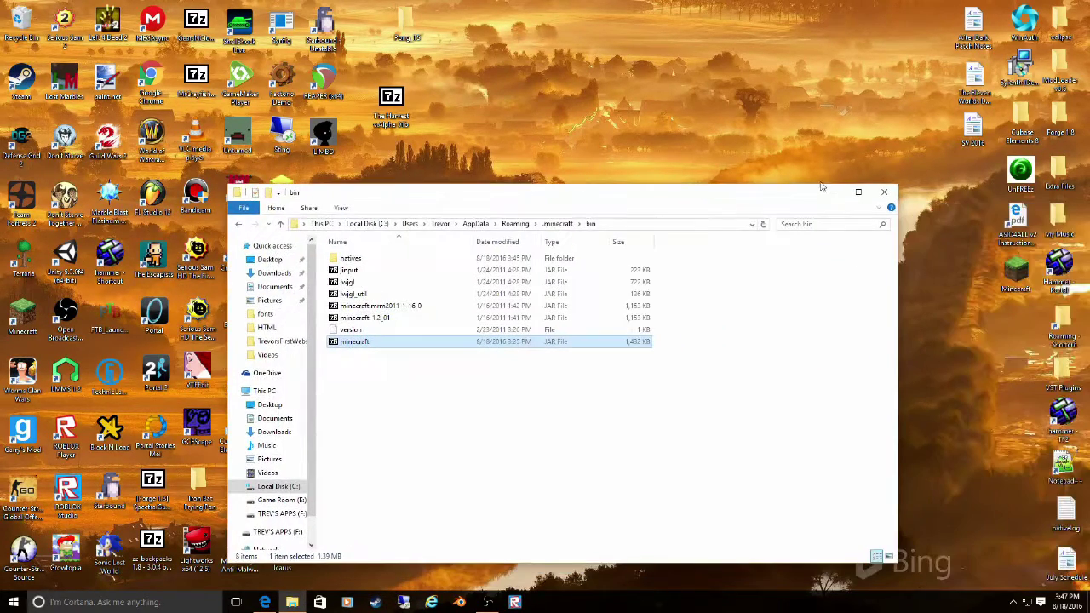
pyautogui.click(895, 185)
pyautogui.doubleClick(1019, 269)
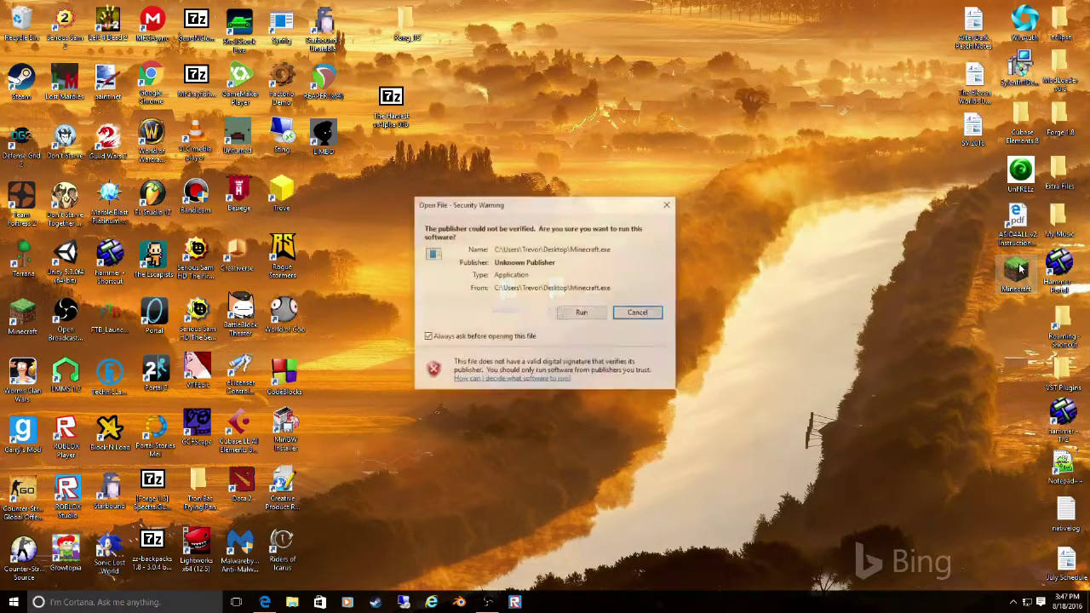
# - Allow Minecraft.exe to run, dismiss the Game Bar notice, and log in with the account password
pyautogui.click(580, 313)
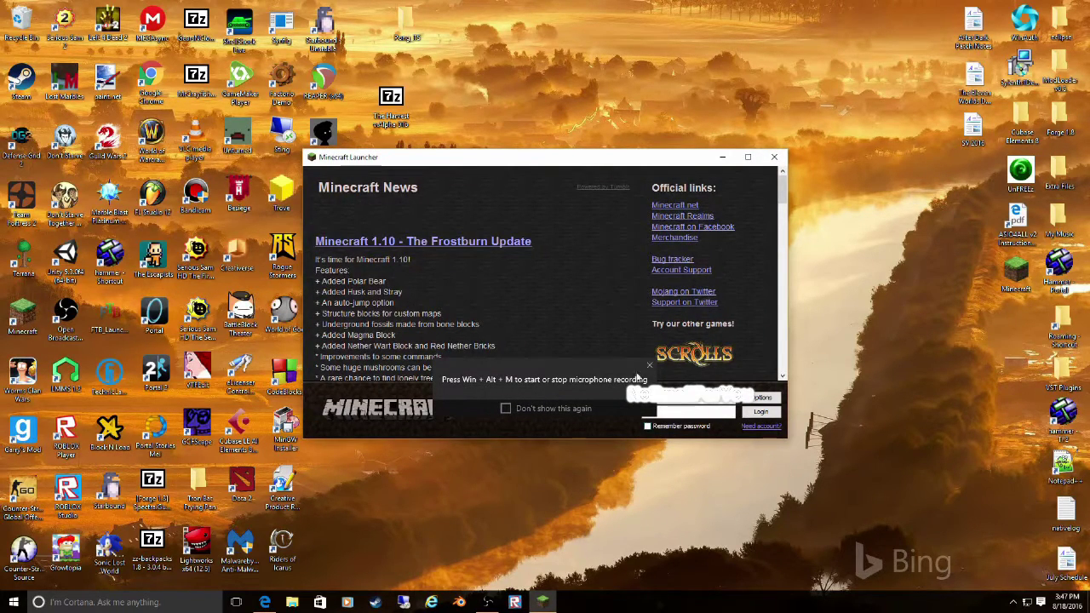
pyautogui.click(649, 367)
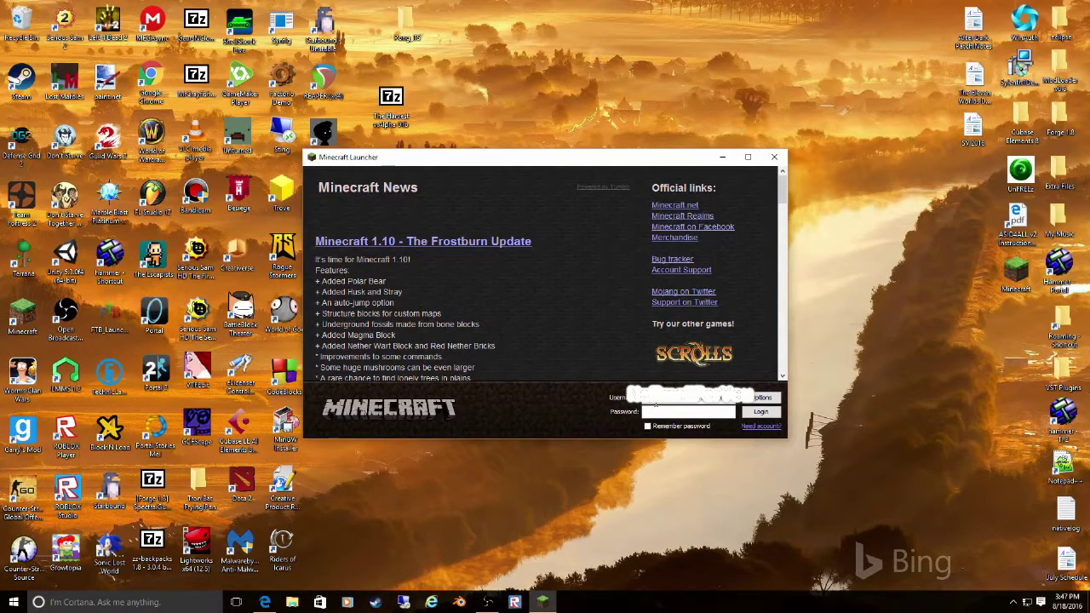
pyautogui.click(667, 411)
pyautogui.write('*')
pyautogui.click(753, 414)
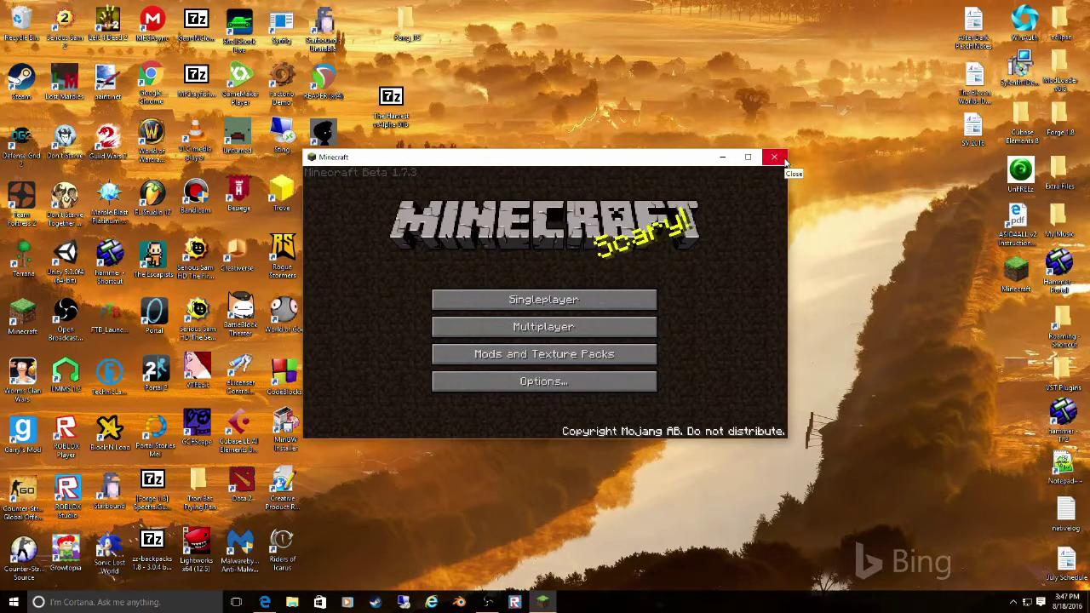
# - Close the Minecraft game, return to Edge, and search 'Modloader', opening the first result
pyautogui.click(774, 157)
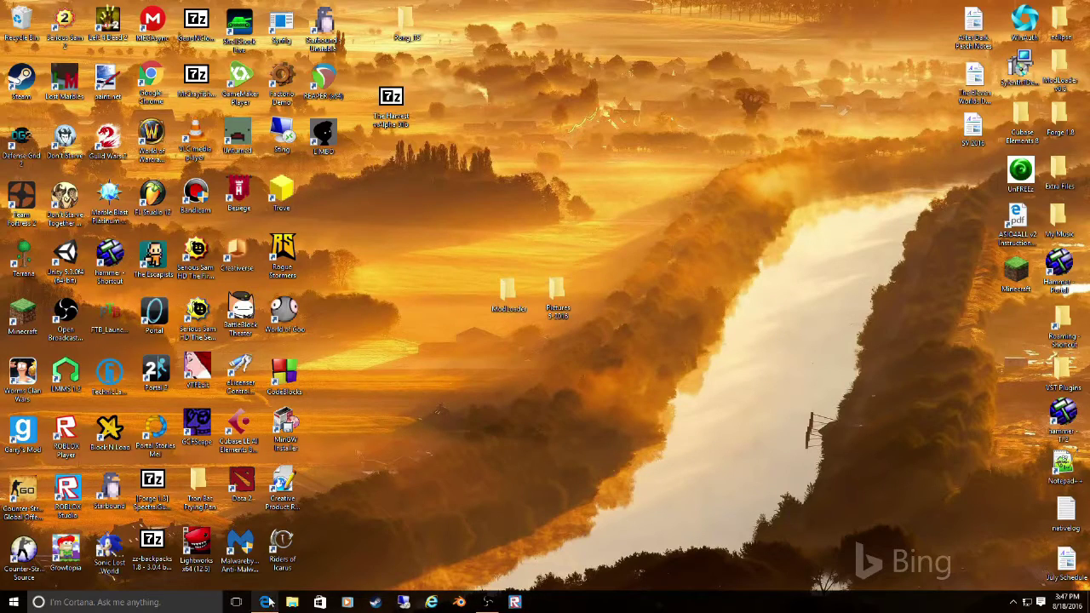
pyautogui.click(264, 602)
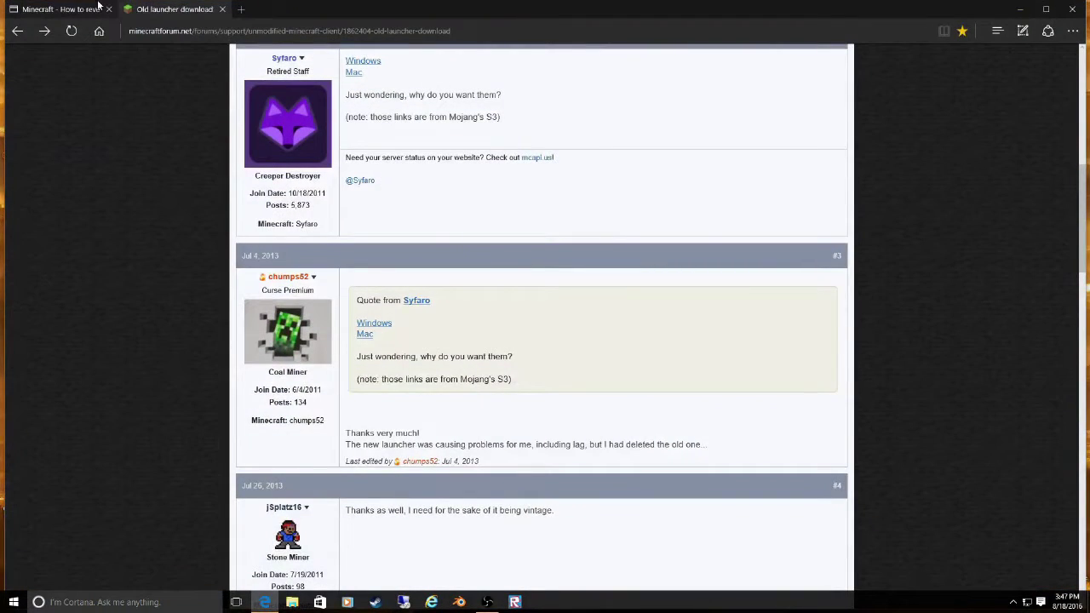
pyautogui.click(241, 11)
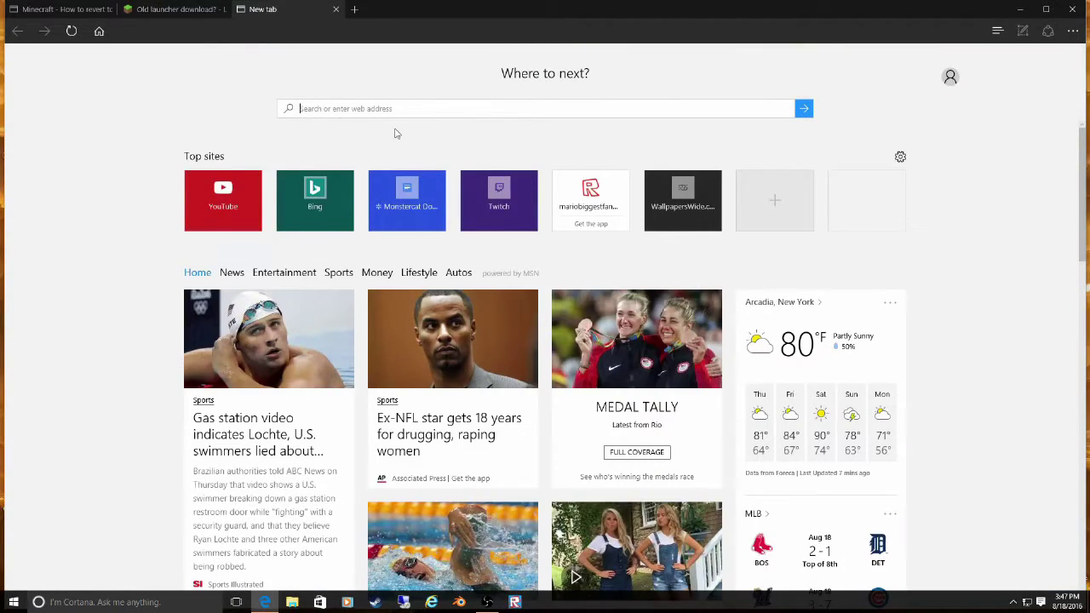
pyautogui.write('Modl')
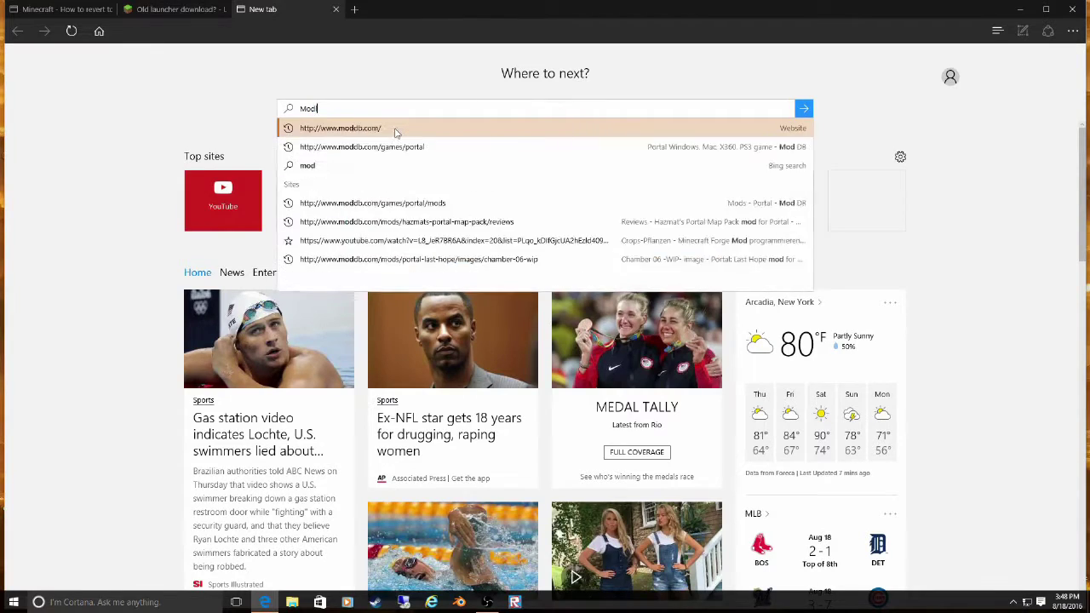
pyautogui.write('oader')
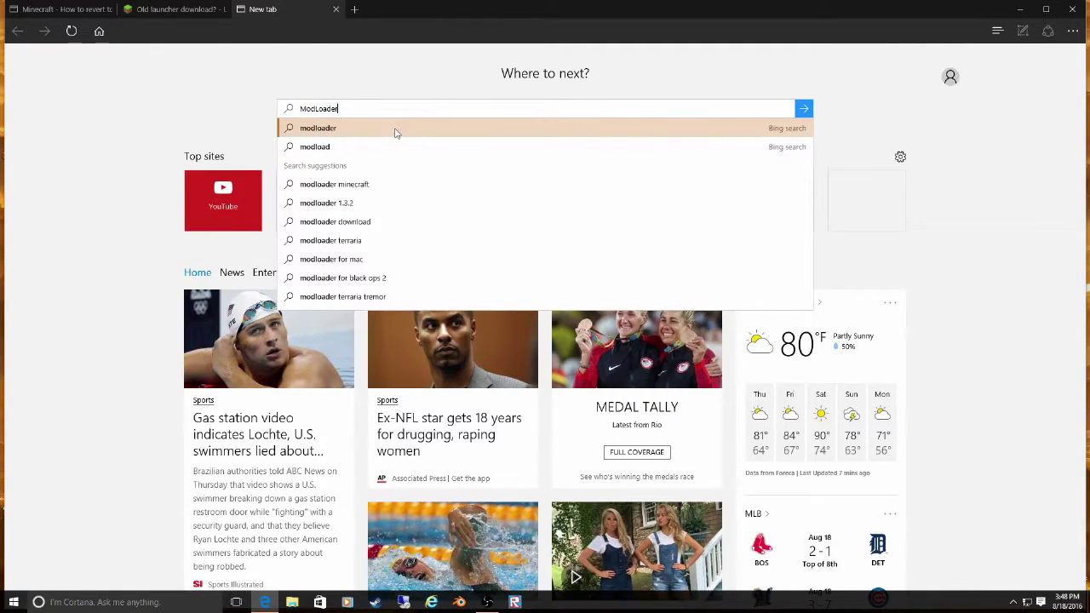
pyautogui.press('Return')
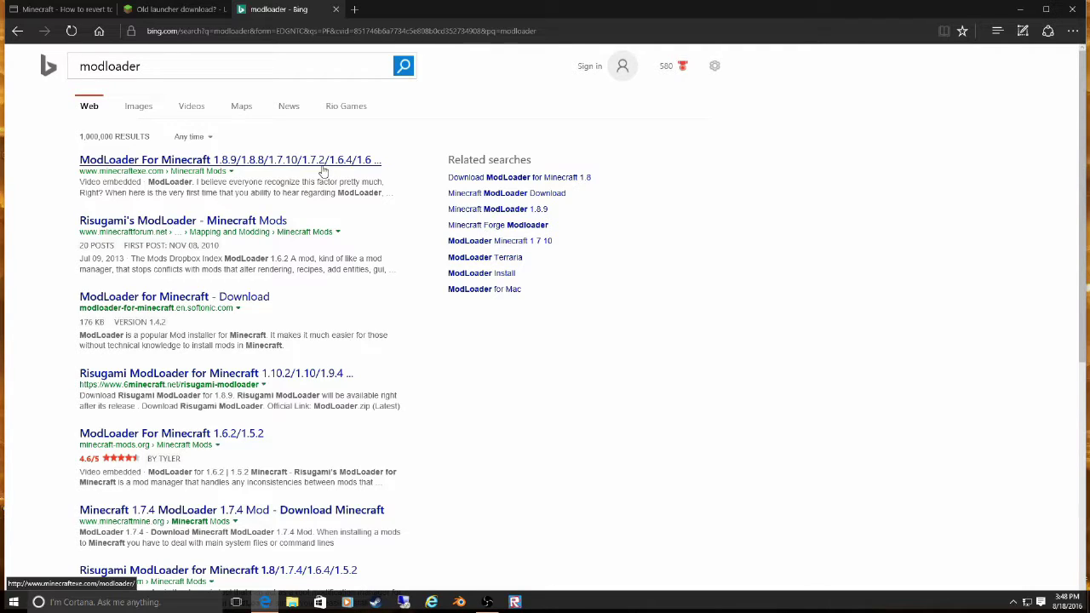
pyautogui.click(323, 171)
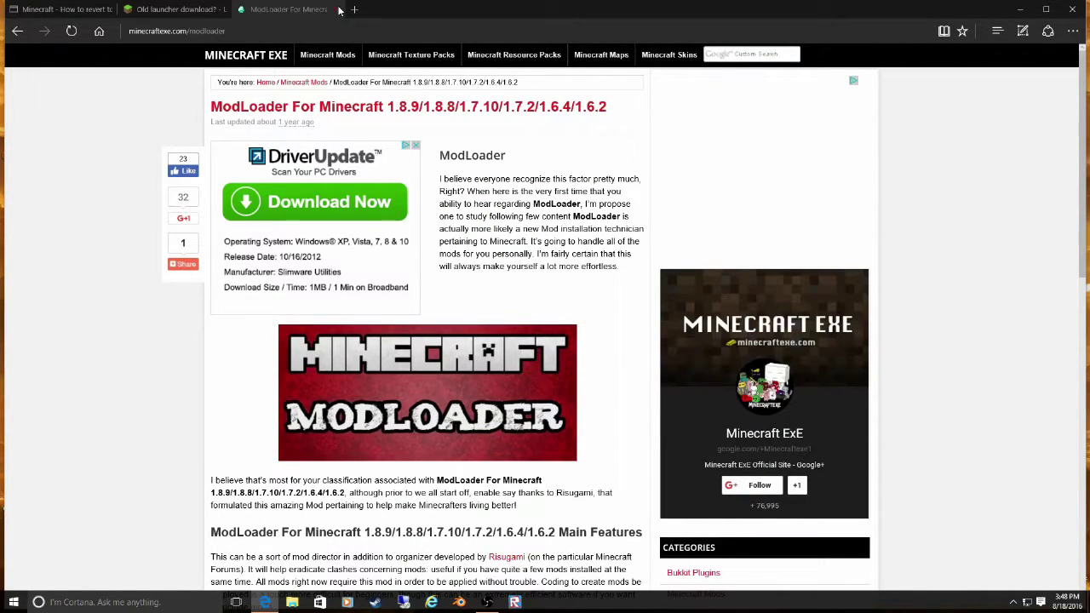
# - Search 'Modloader' again in a new tab and open Risugami's ModLoader forum thread
pyautogui.click(174, 10)
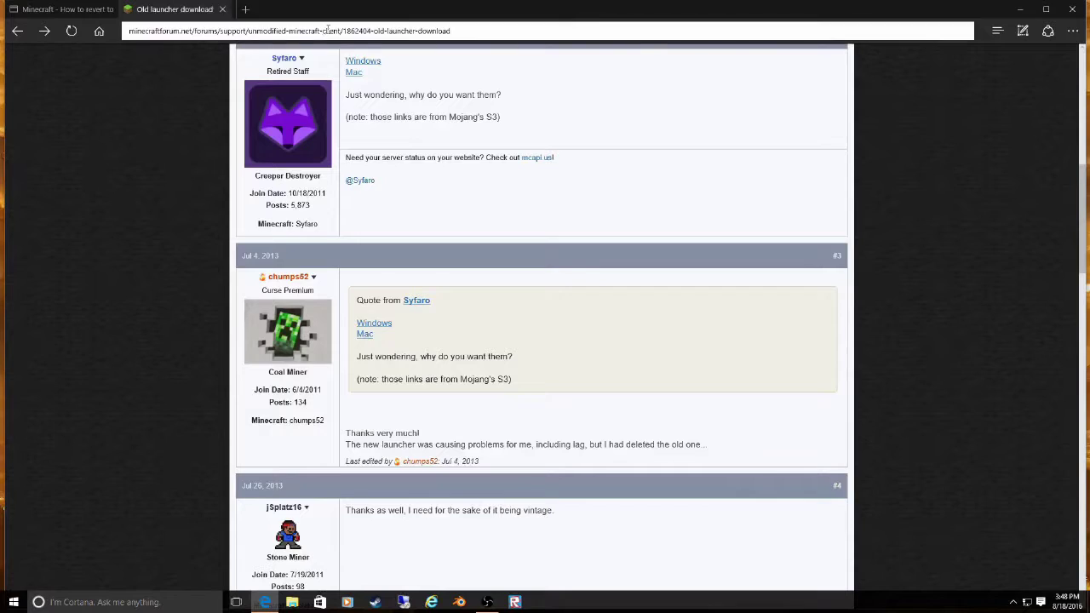
pyautogui.click(241, 10)
pyautogui.write('Mo')
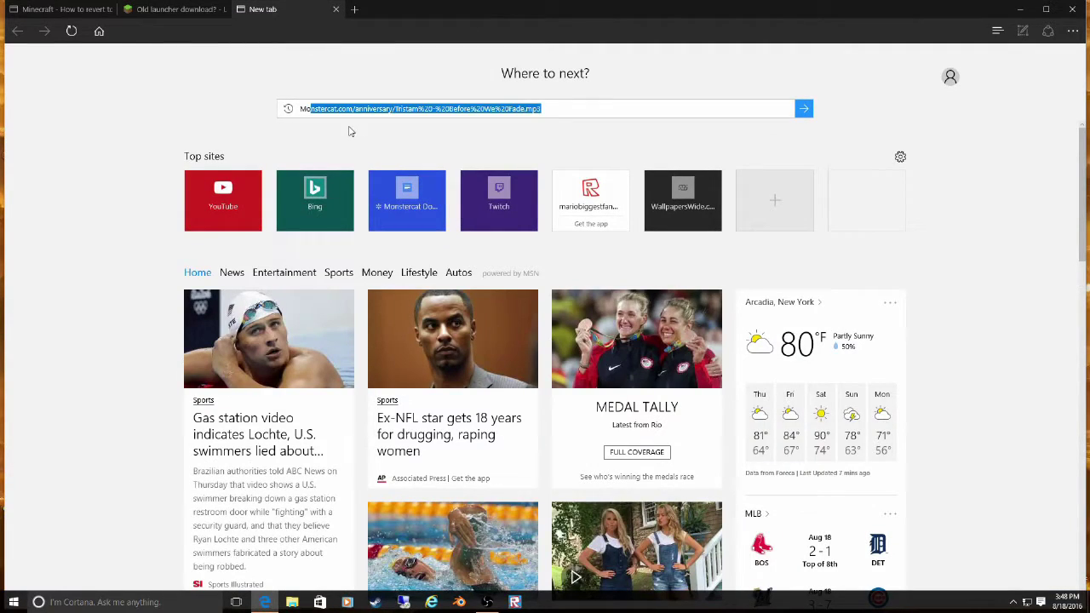
pyautogui.write('dloader')
pyautogui.press('Return')
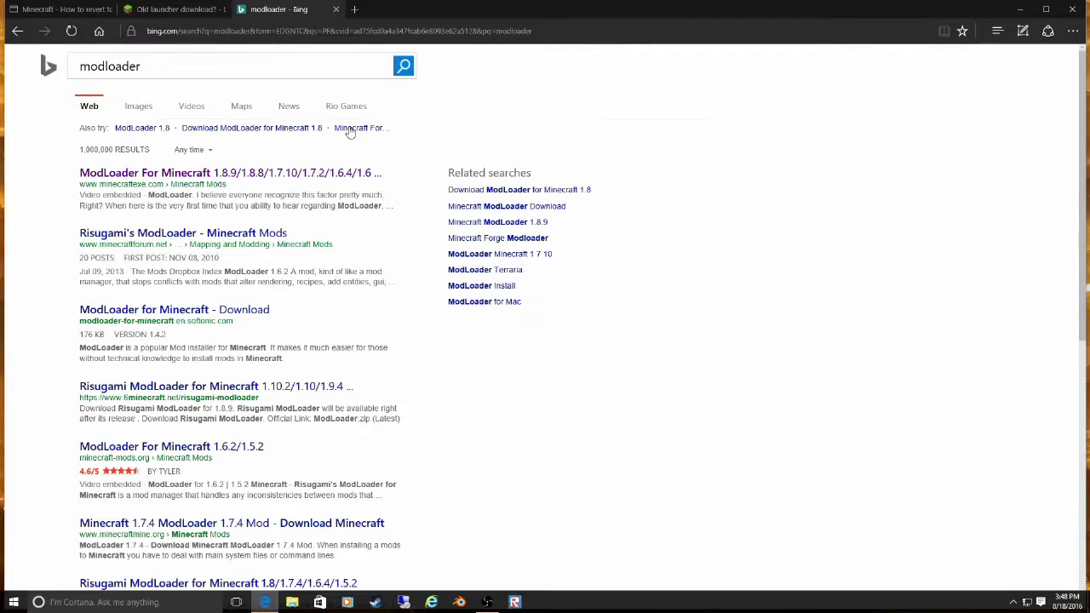
pyautogui.click(244, 236)
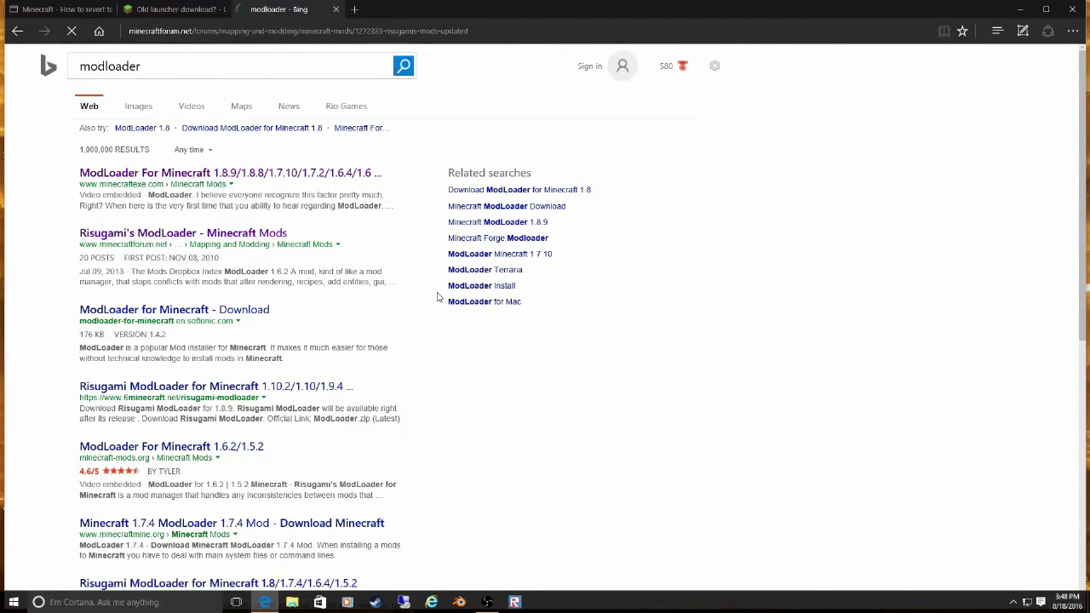
# - Scroll through the FAQ and Installation sections of Risugami's Mods thread
pyautogui.scroll(-3, 424, 365)
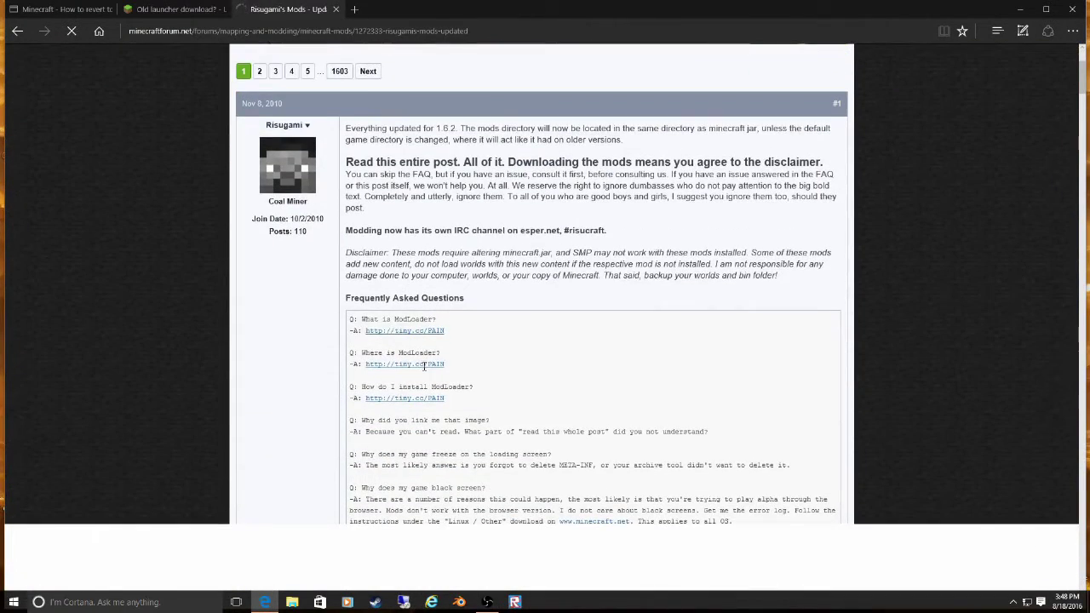
pyautogui.scroll(-1, 424, 366)
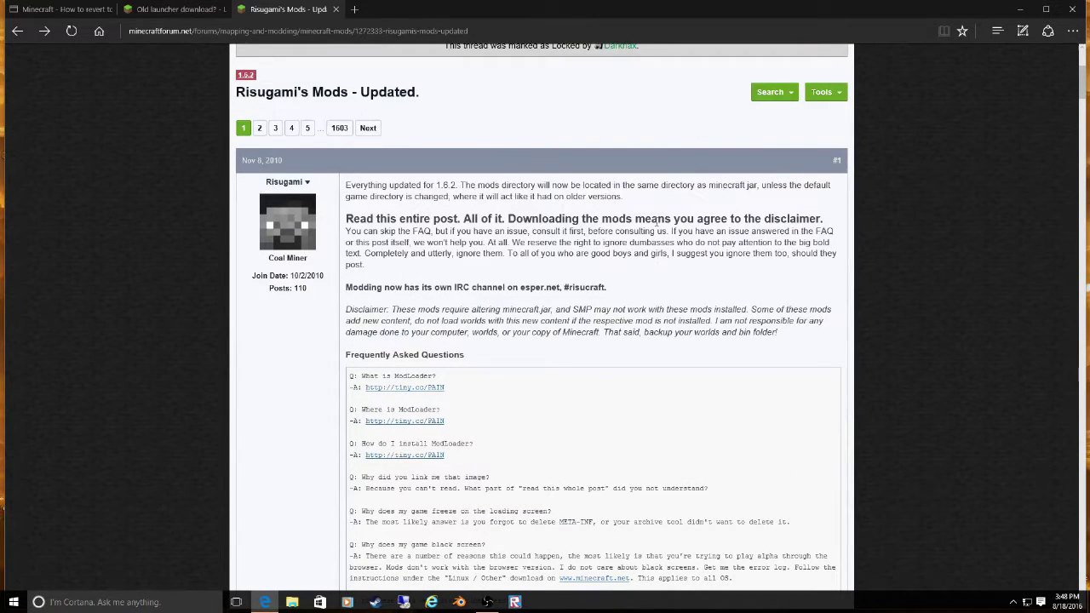
pyautogui.scroll(-9, 655, 220)
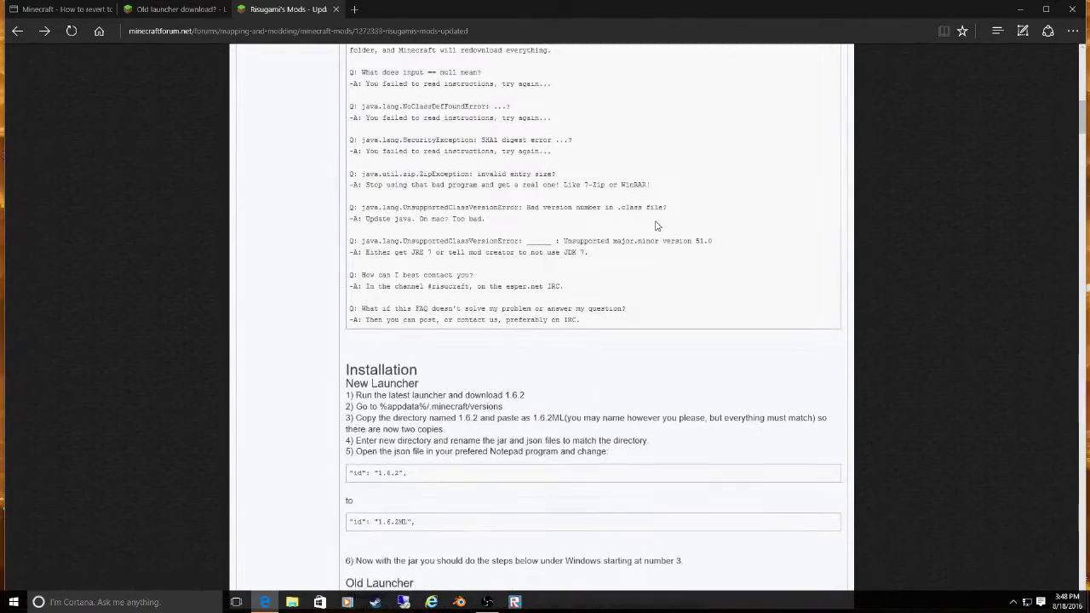
pyautogui.scroll(-3, 656, 226)
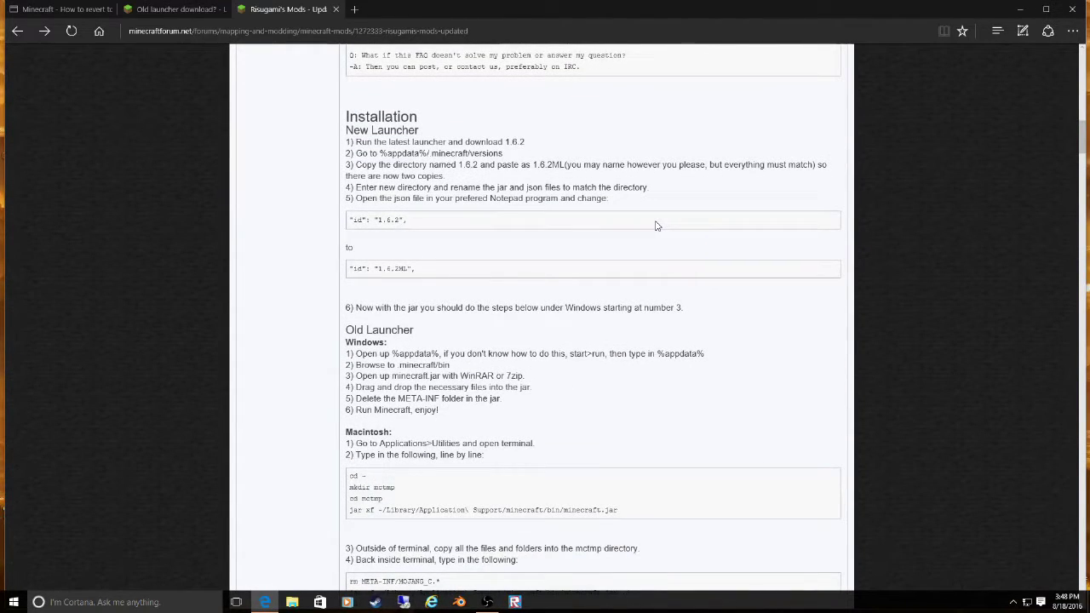
pyautogui.scroll(-6, 656, 226)
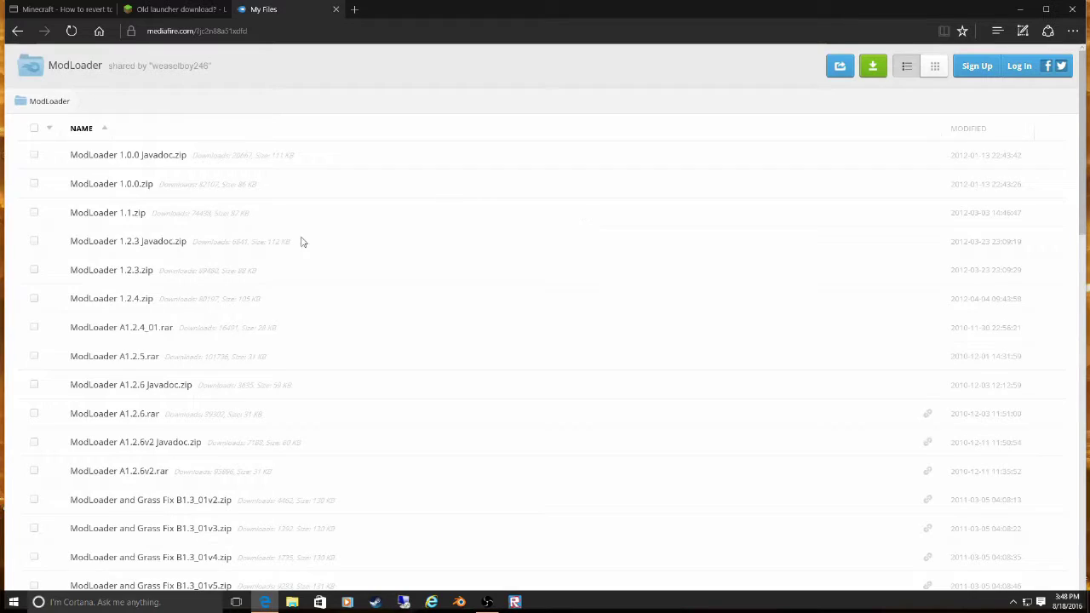
# - Find ModLoader B1.7.3.zip in the MediaFire folder list and download it
pyautogui.scroll(-10, 302, 242)
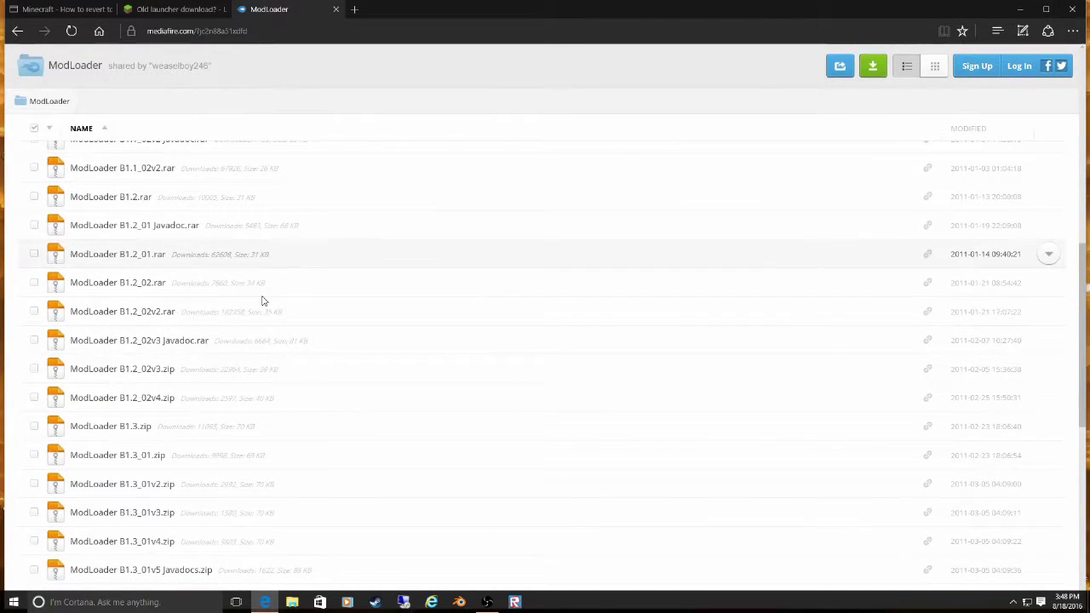
pyautogui.scroll(-5, 164, 389)
pyautogui.scroll(-1, 163, 389)
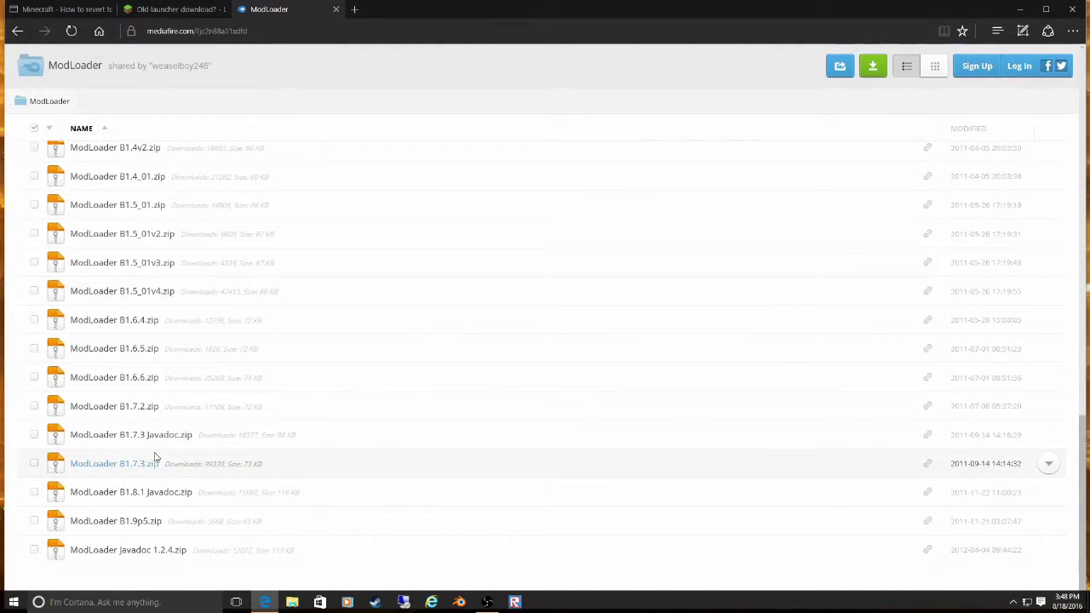
pyautogui.scroll(10, 182, 311)
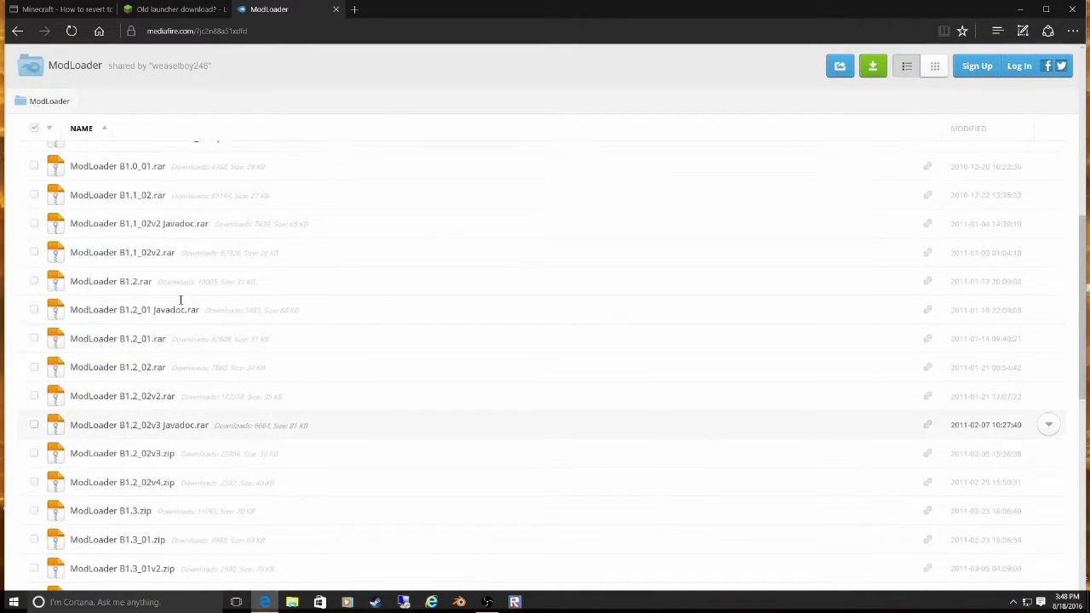
pyautogui.scroll(4, 182, 307)
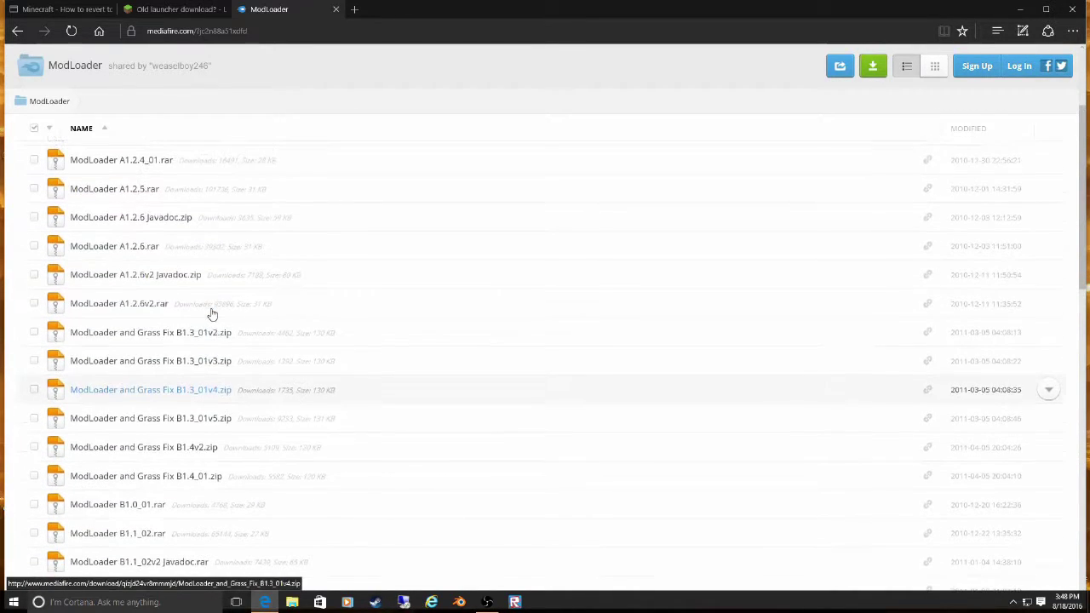
pyautogui.scroll(2, 213, 307)
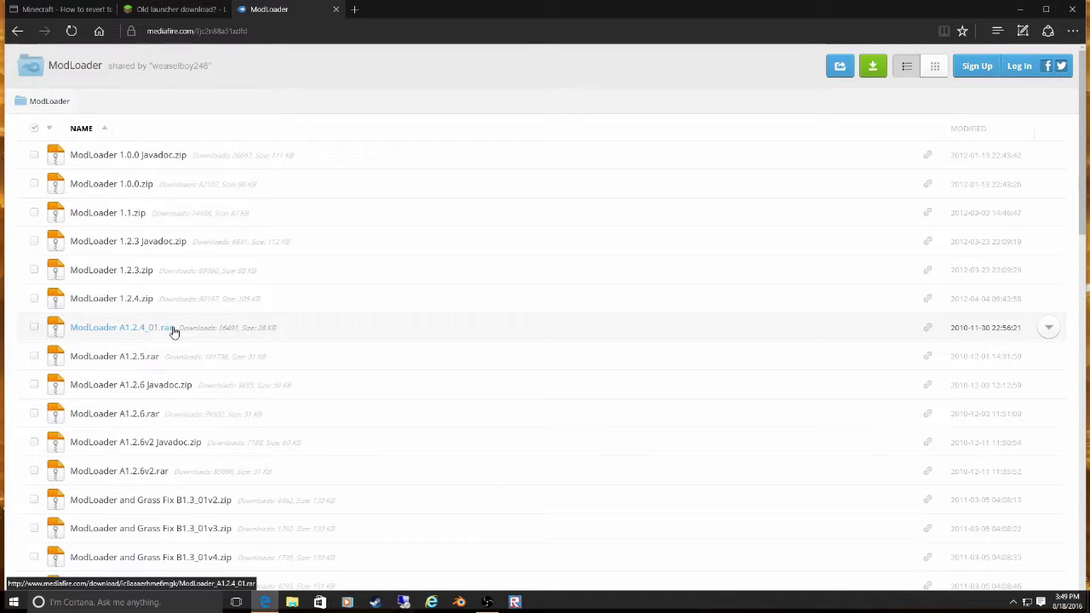
pyautogui.scroll(-15, 292, 355)
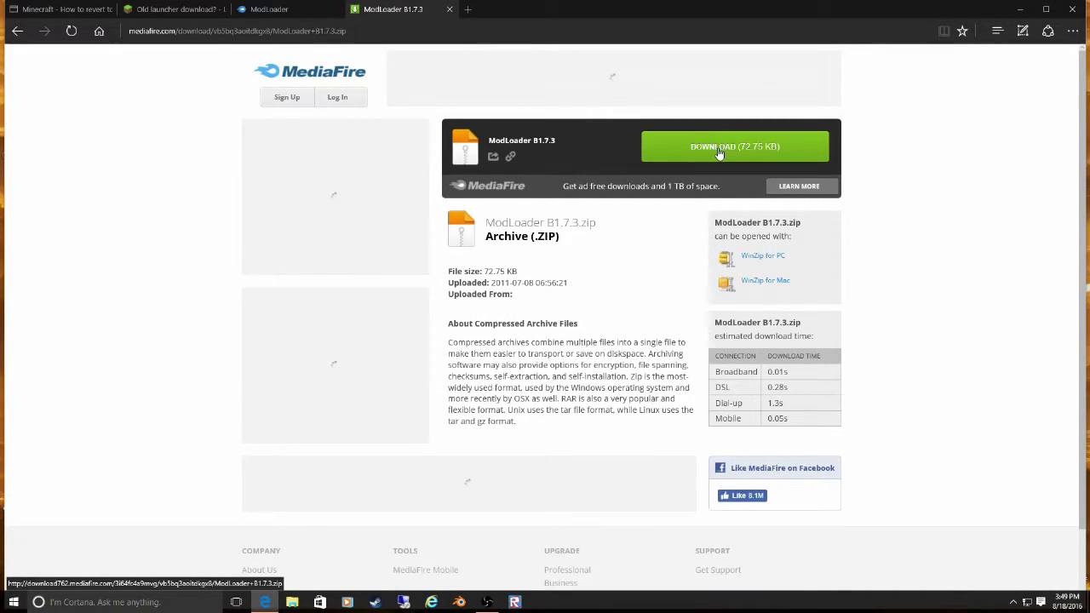
pyautogui.click(718, 152)
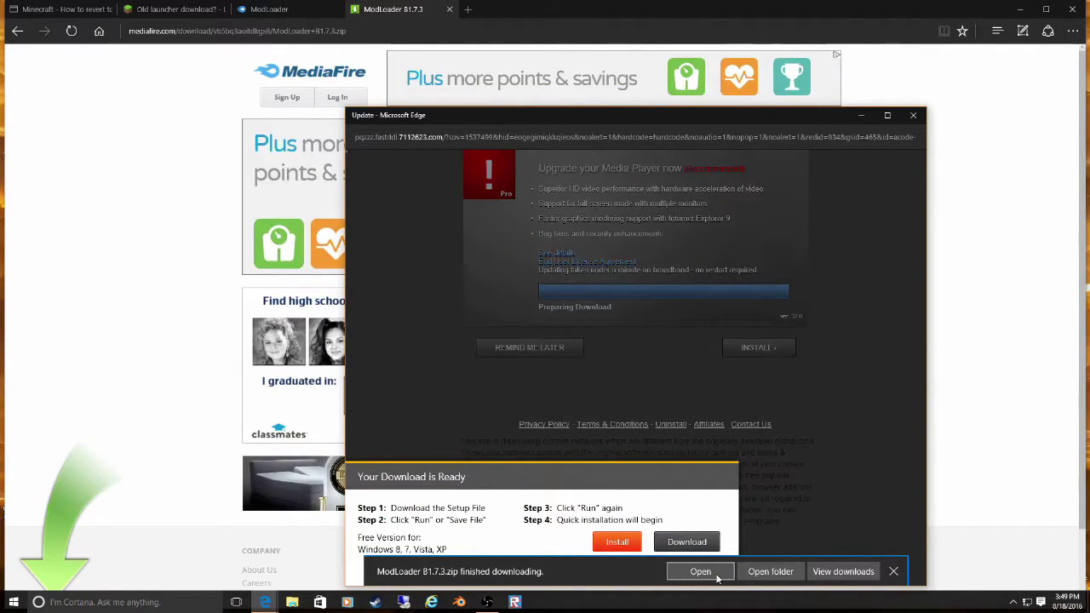
# - Open the downloaded ModLoader B1.7.3.zip and close the unwanted update popup
pyautogui.click(715, 575)
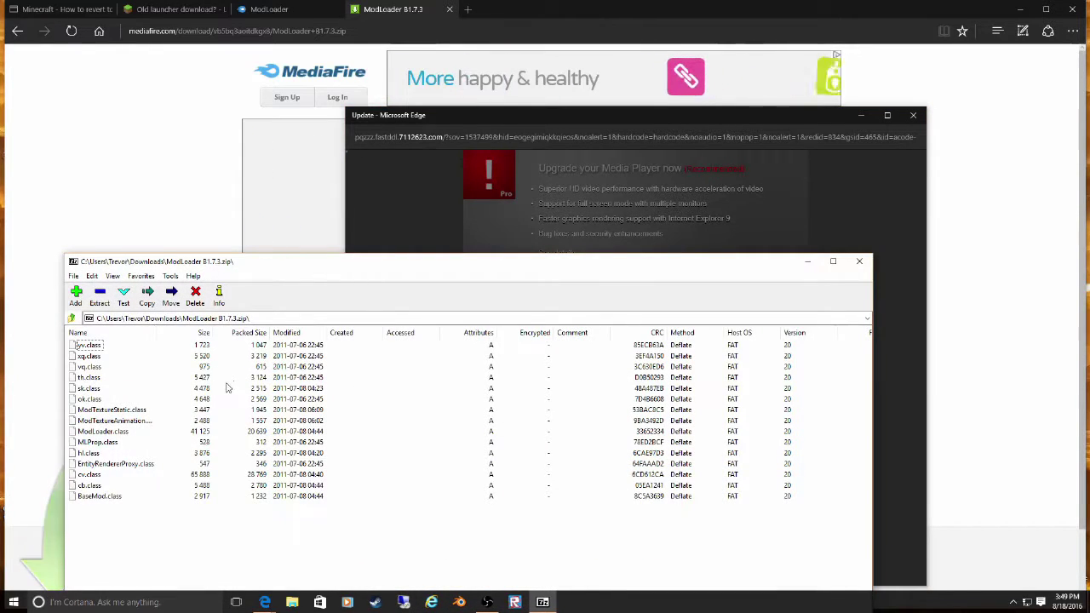
pyautogui.click(75, 318)
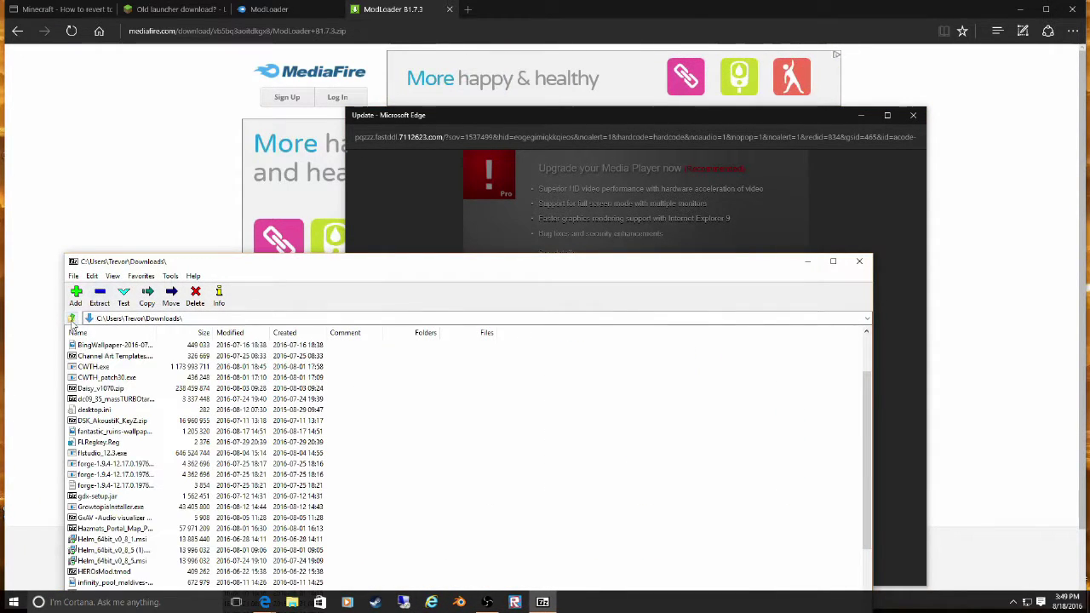
pyautogui.click(865, 145)
pyautogui.click(913, 117)
# - Open ModLoader B1.7.3.zip in 7-Zip and select all 15 class files
pyautogui.scroll(-6, 404, 450)
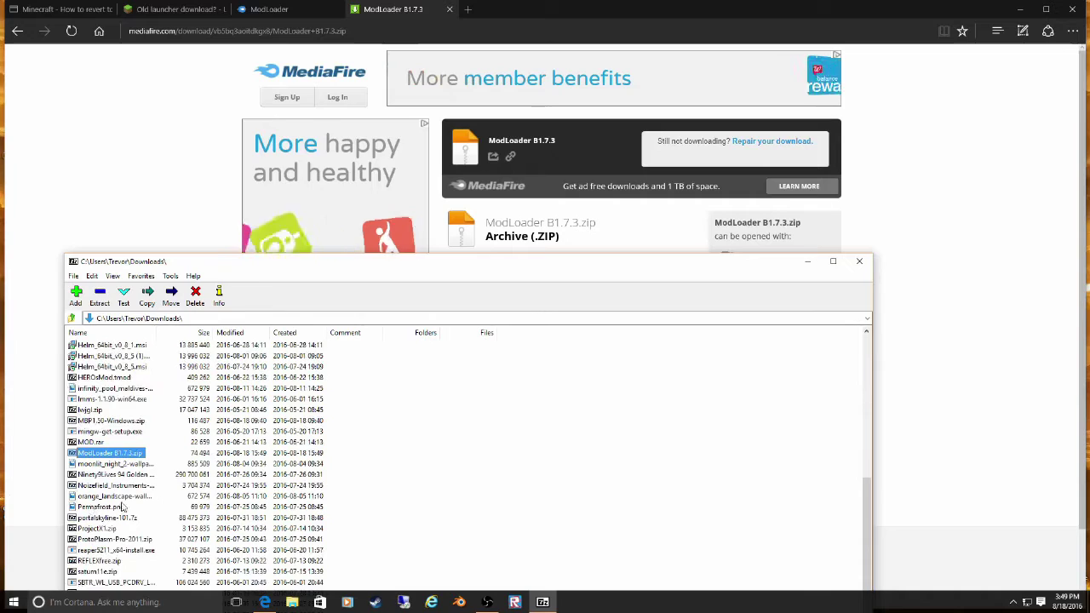
pyautogui.rightClick(85, 456)
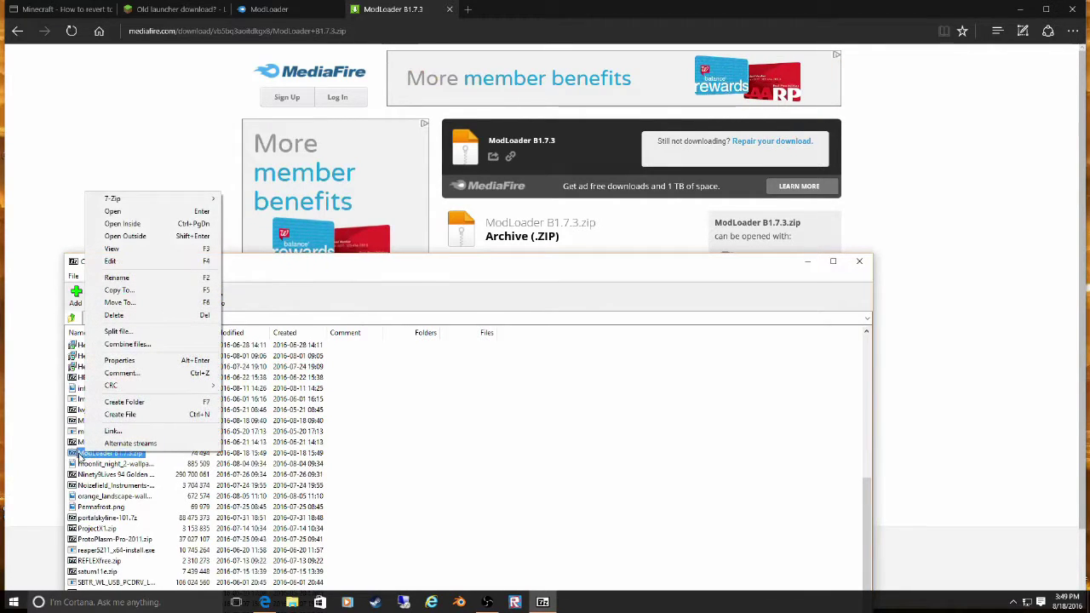
pyautogui.click(106, 198)
pyautogui.moveTo(94, 511); pyautogui.dragTo(73, 283)
pyautogui.click(101, 296)
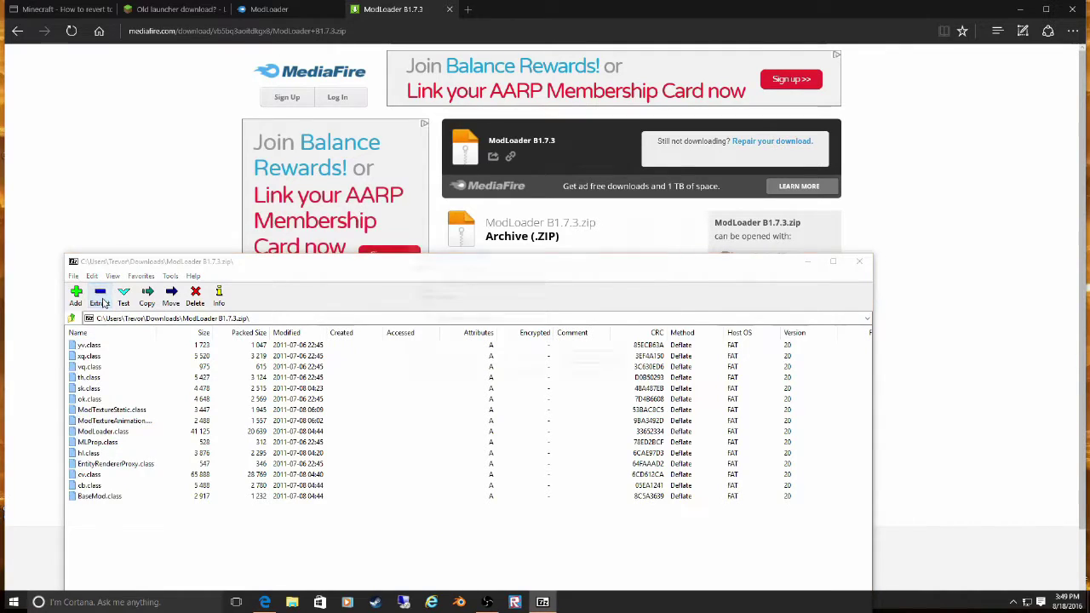
pyautogui.click(678, 217)
# - Move the archive window aside and close both MediaFire tabs
pyautogui.moveTo(606, 273); pyautogui.dragTo(871, 166)
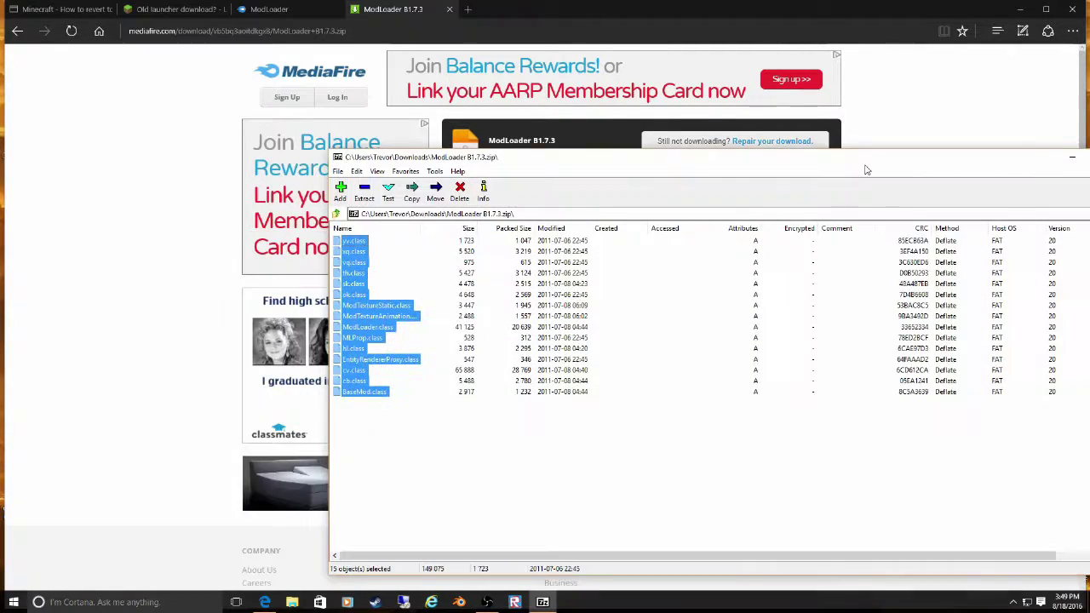
pyautogui.click(448, 9)
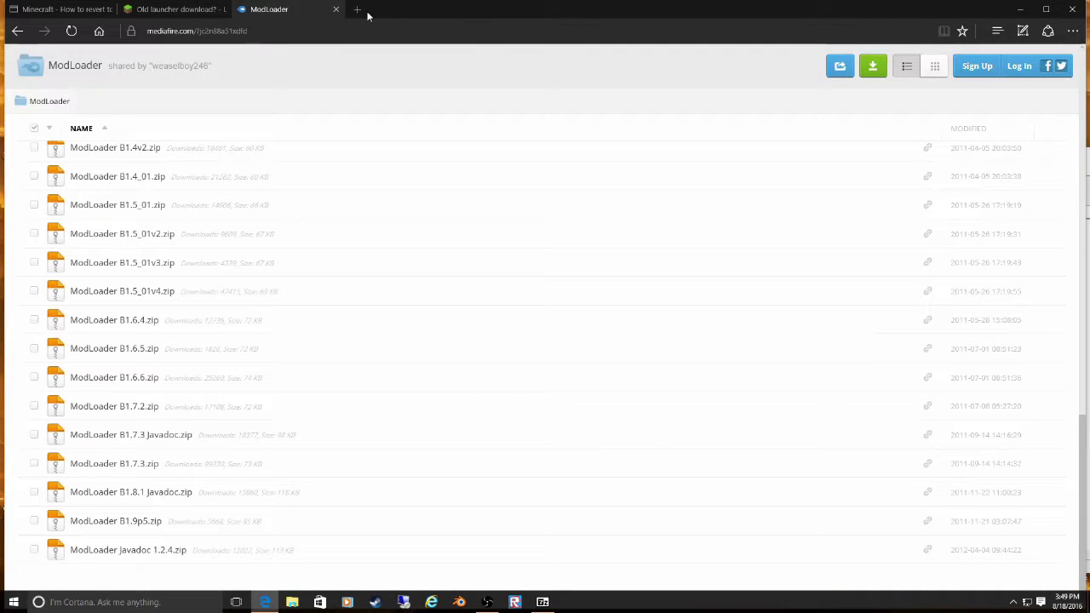
pyautogui.click(336, 9)
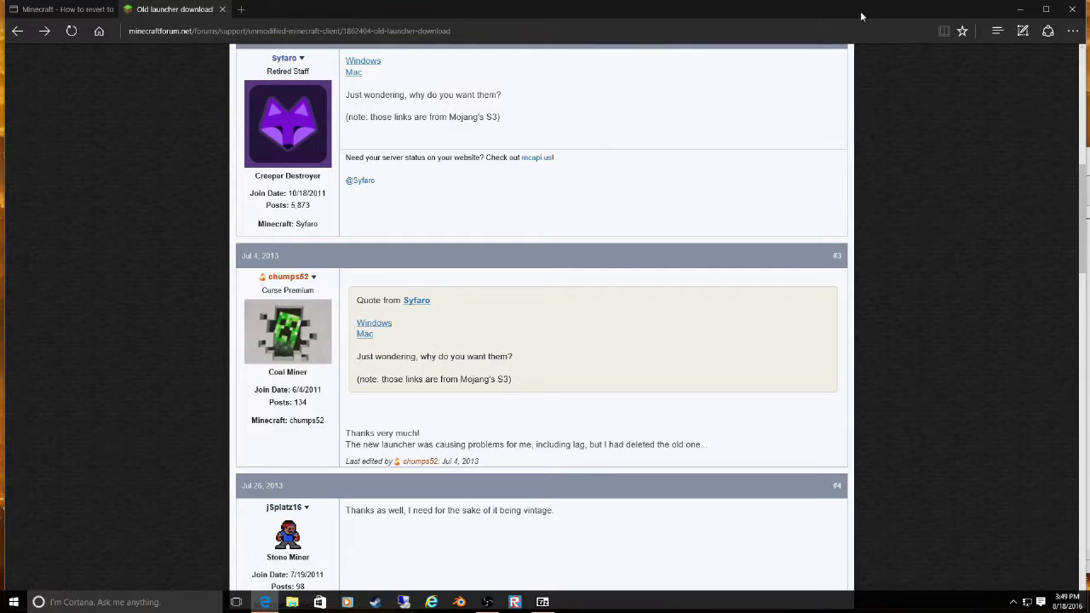
# - Minimize the browser and open the AppData Roaming folder with a %appdata% search
pyautogui.click(1022, 10)
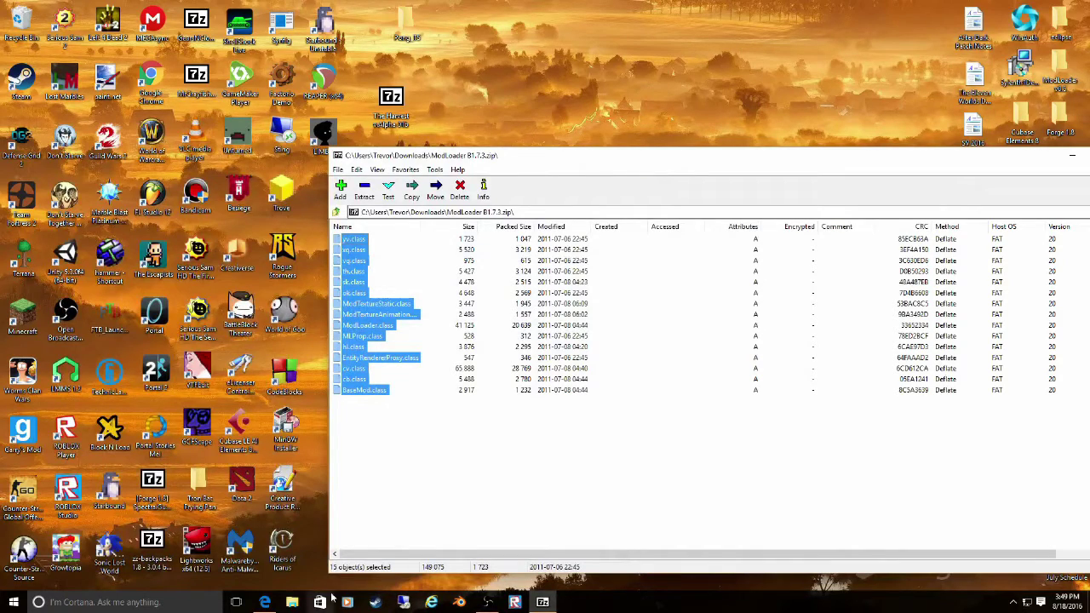
pyautogui.click(97, 602)
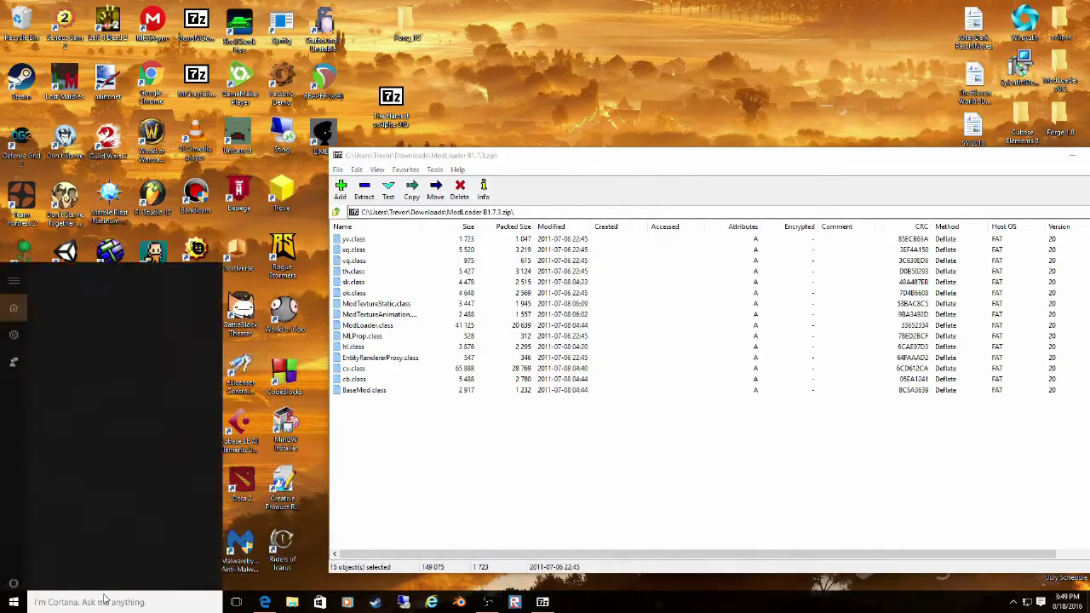
pyautogui.write('%')
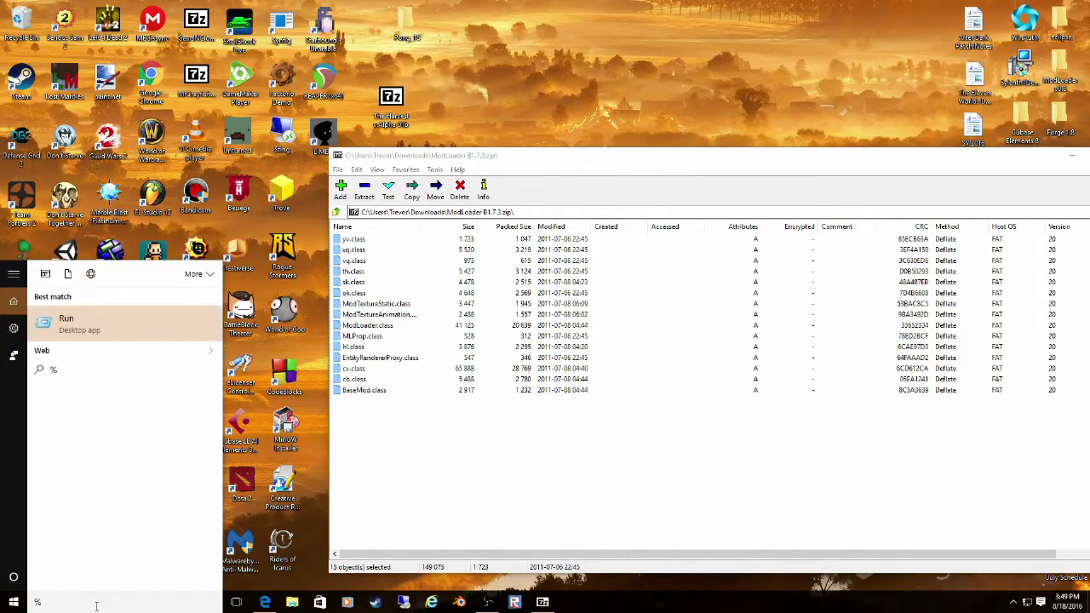
pyautogui.press('BackSpace')
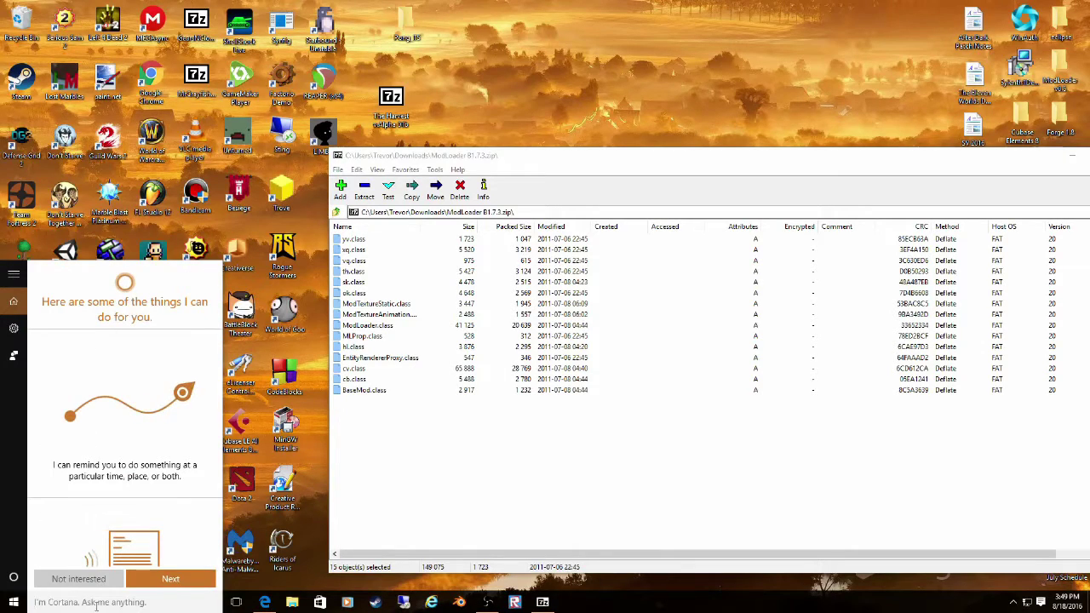
pyautogui.write('%a')
pyautogui.press('BackSpace')
pyautogui.write('a')
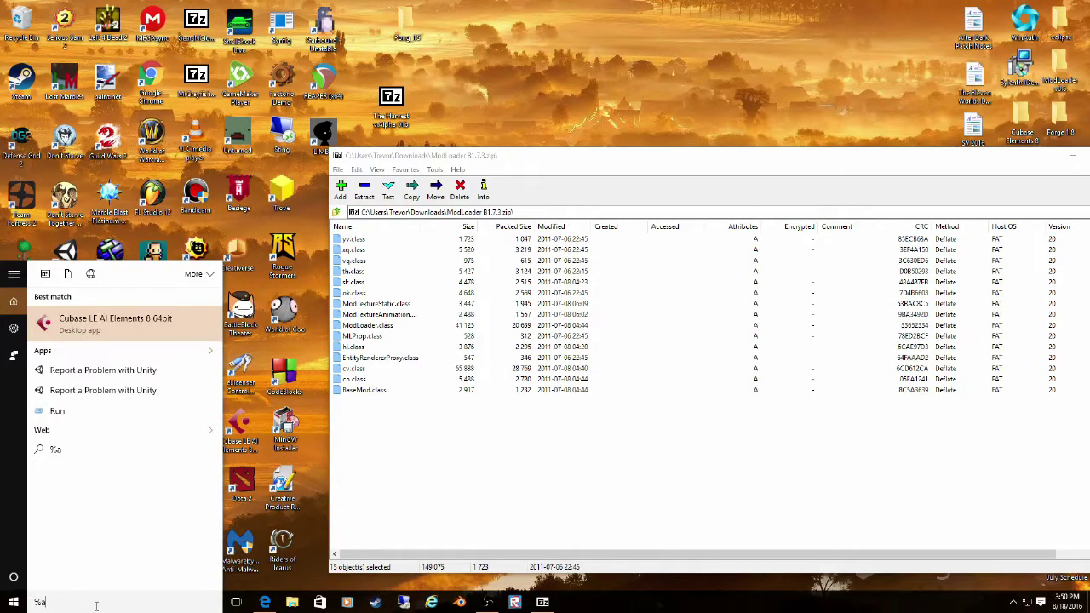
pyautogui.write('ppdata')
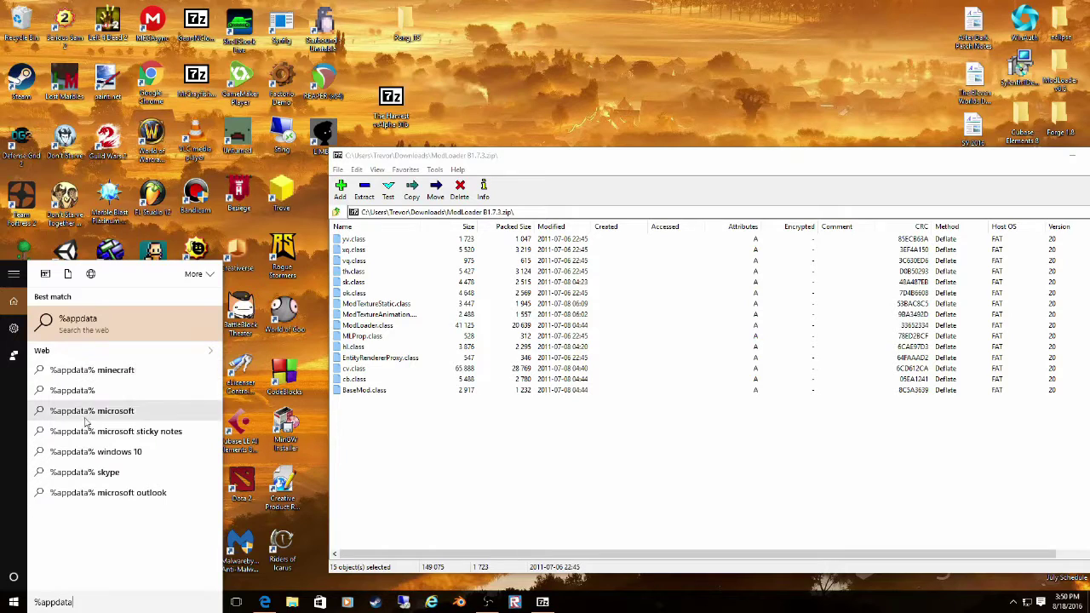
pyautogui.write('%')
pyautogui.press('Return')
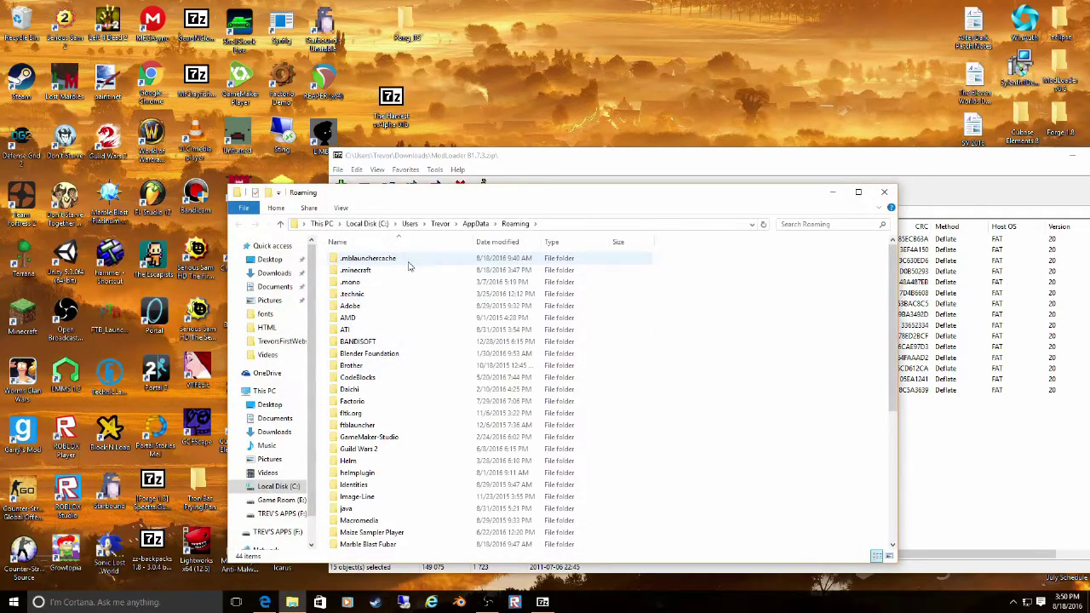
# - Go into .minecraft\bin and open minecraft.jar as a 7-Zip archive
pyautogui.doubleClick(405, 270)
pyautogui.doubleClick(391, 259)
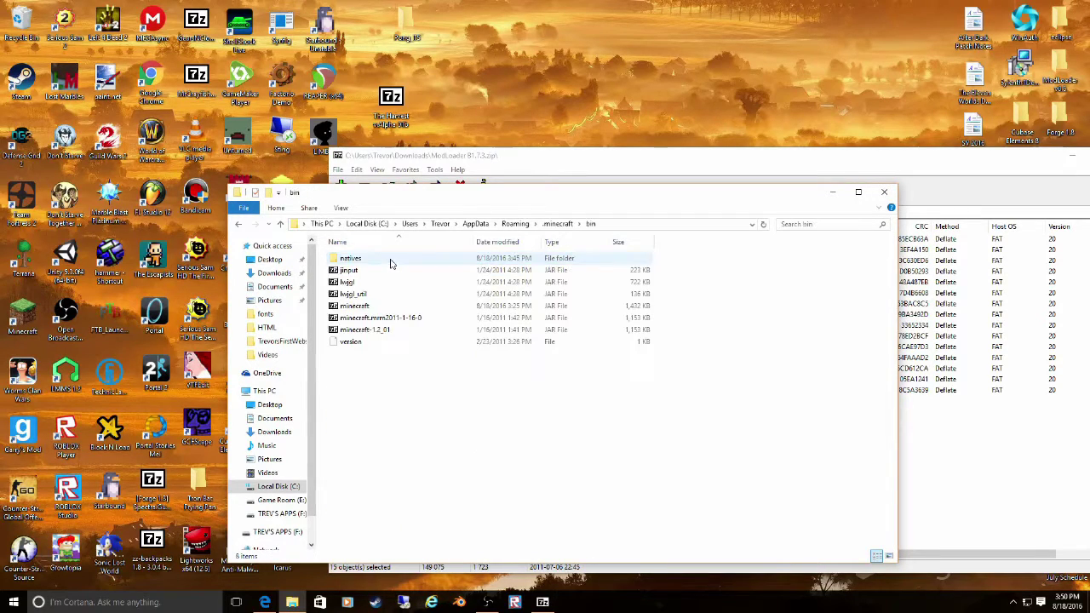
pyautogui.doubleClick(390, 308)
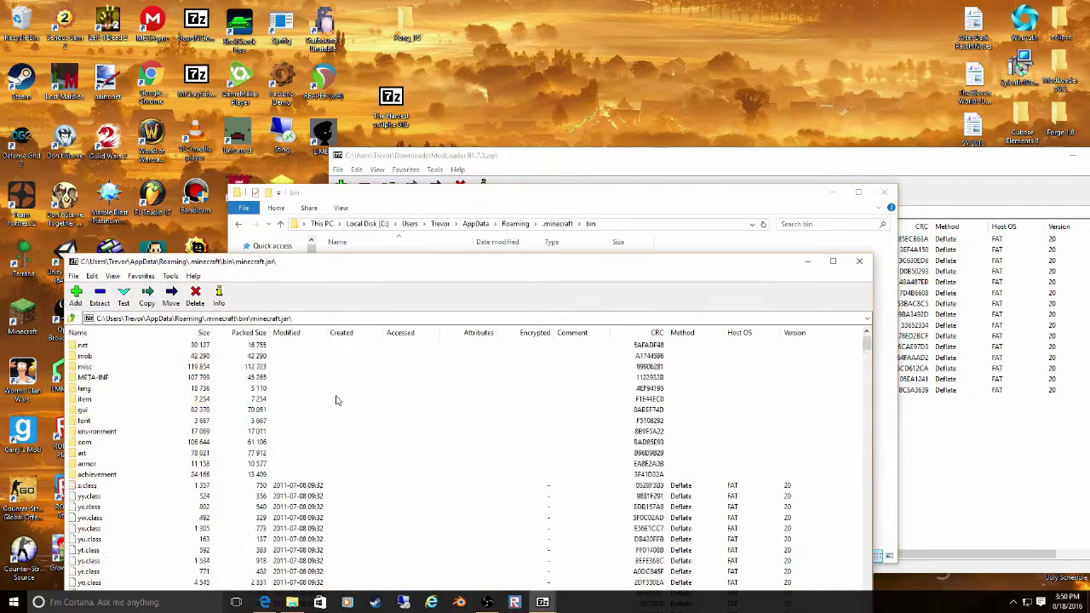
pyautogui.scroll(6, 298, 392)
# - Delete the META-INF folder from minecraft.jar and confirm
pyautogui.click(94, 410)
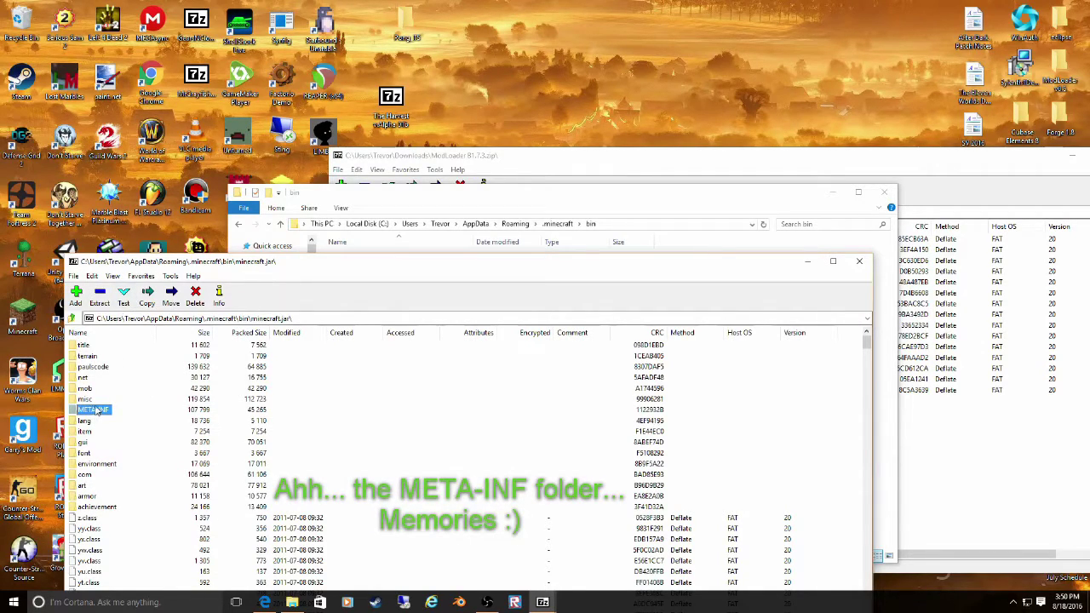
pyautogui.rightClick(96, 410)
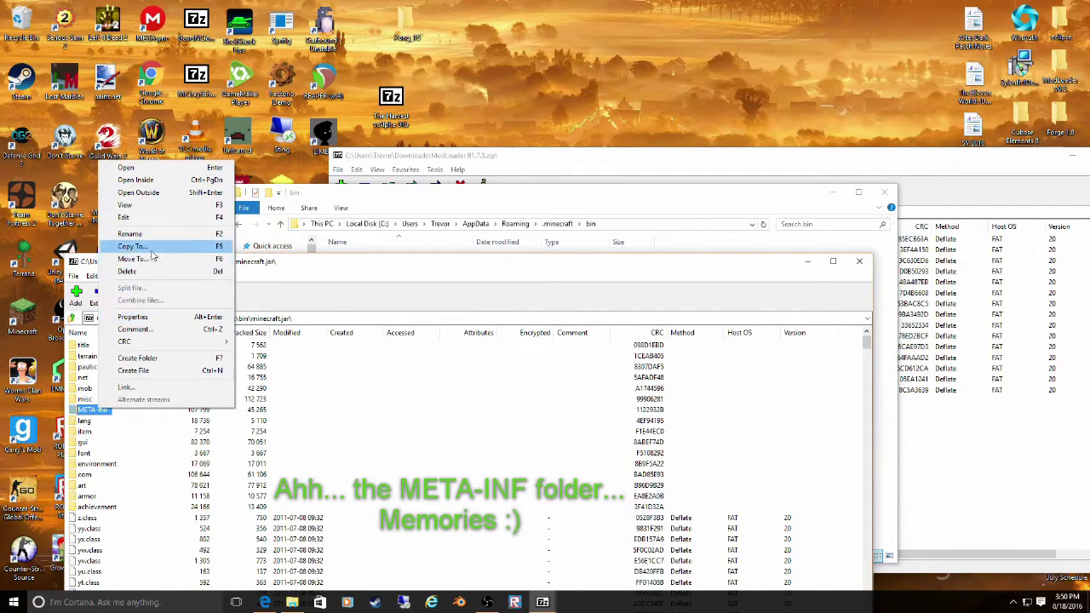
pyautogui.click(129, 271)
pyautogui.click(574, 342)
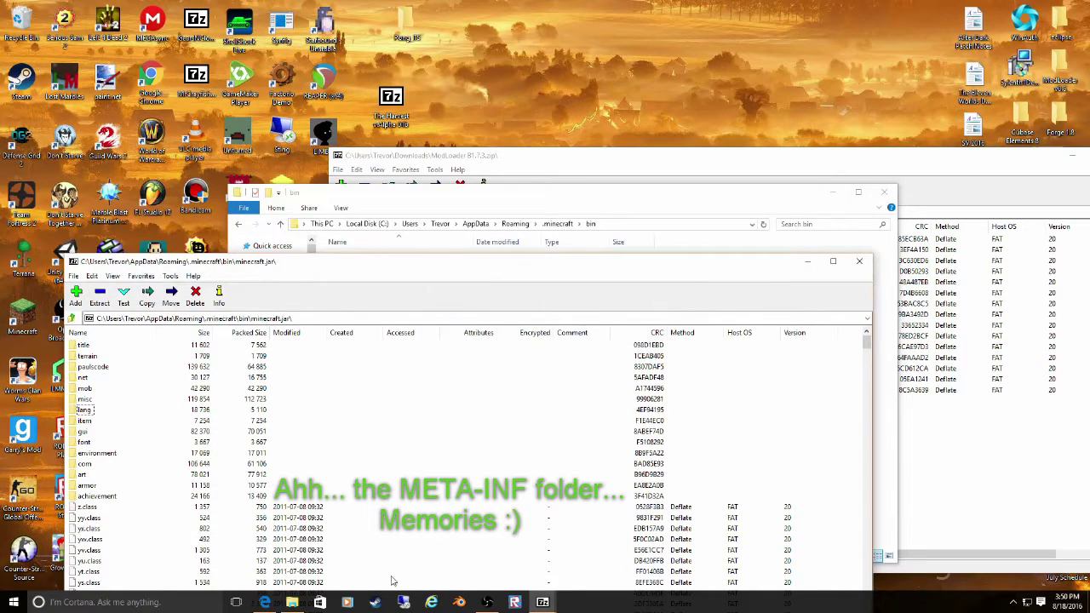
# - Briefly switch to Edge, then bring the bin folder window back forward
pyautogui.click(265, 602)
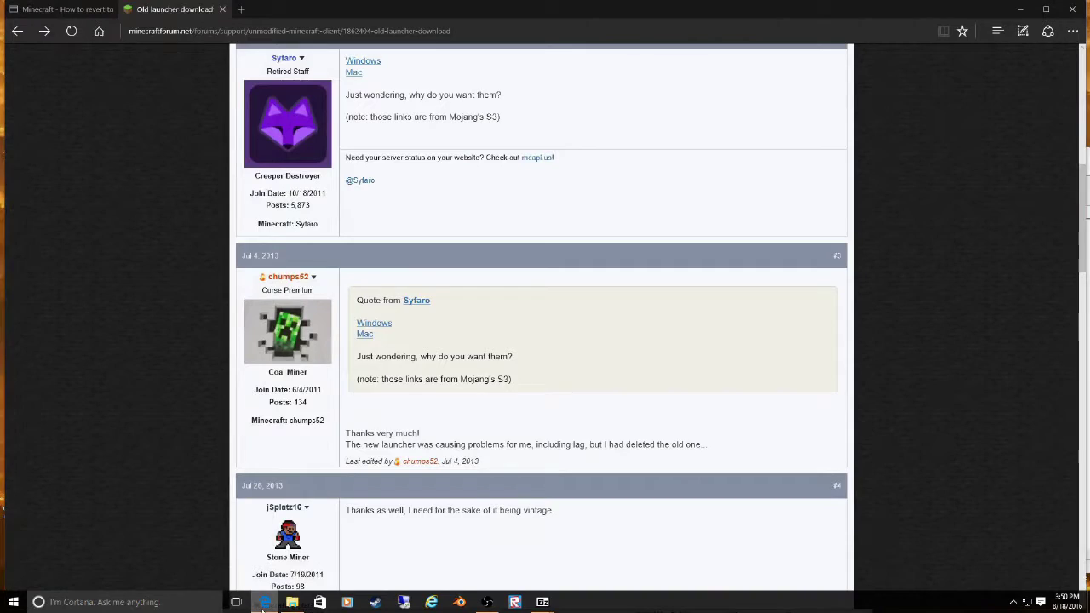
pyautogui.click(264, 602)
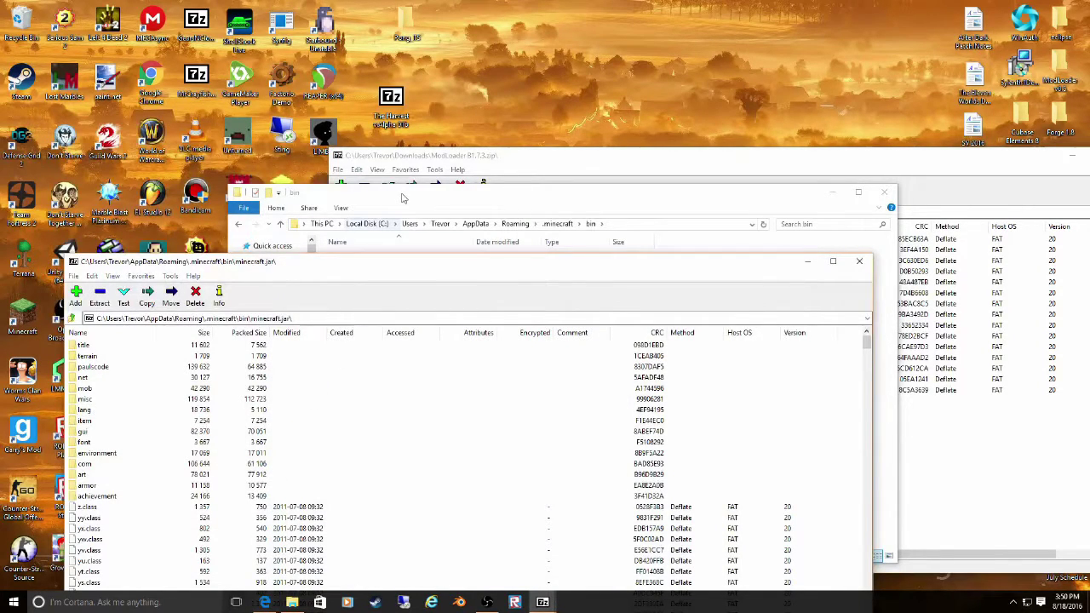
pyautogui.click(388, 225)
# - Copy the selected ModLoader class files into minecraft.jar and close the ModLoader archive
pyautogui.click(536, 155)
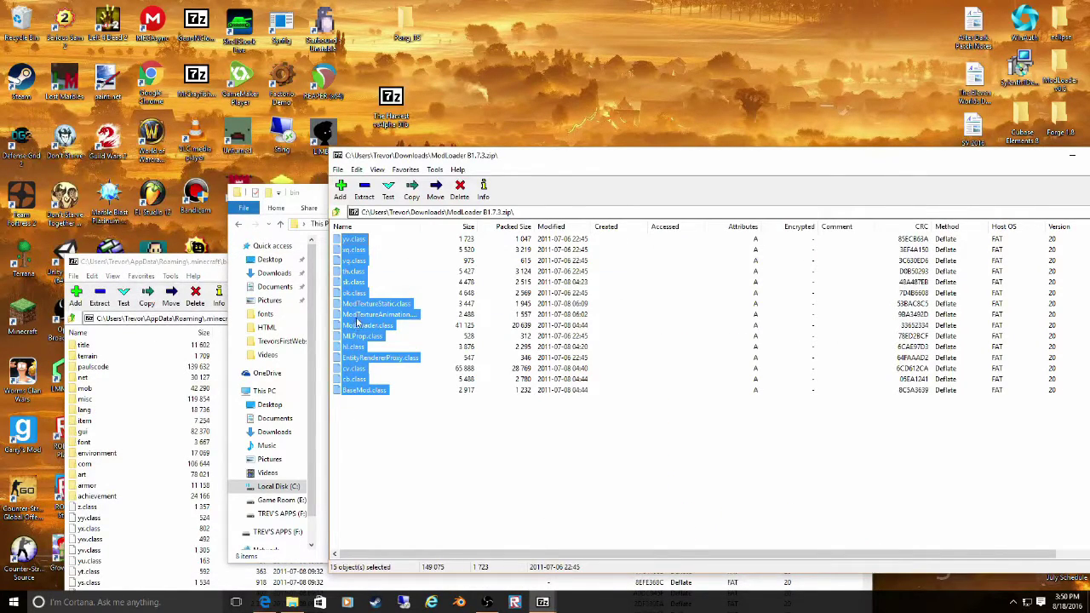
pyautogui.moveTo(358, 322); pyautogui.dragTo(182, 520)
pyautogui.click(858, 155)
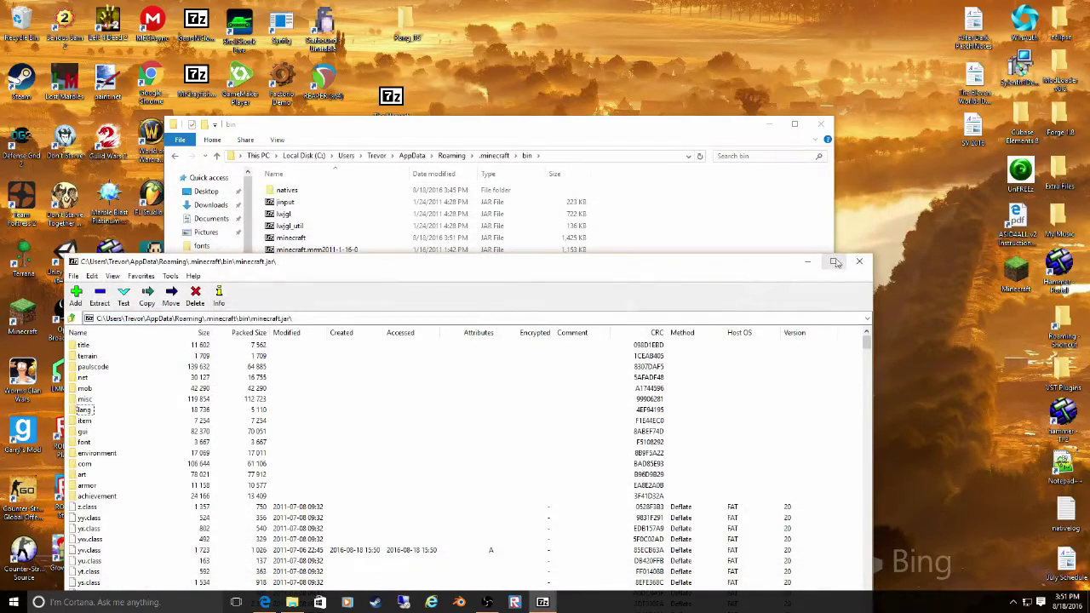
pyautogui.moveTo(817, 273); pyautogui.dragTo(952, 184)
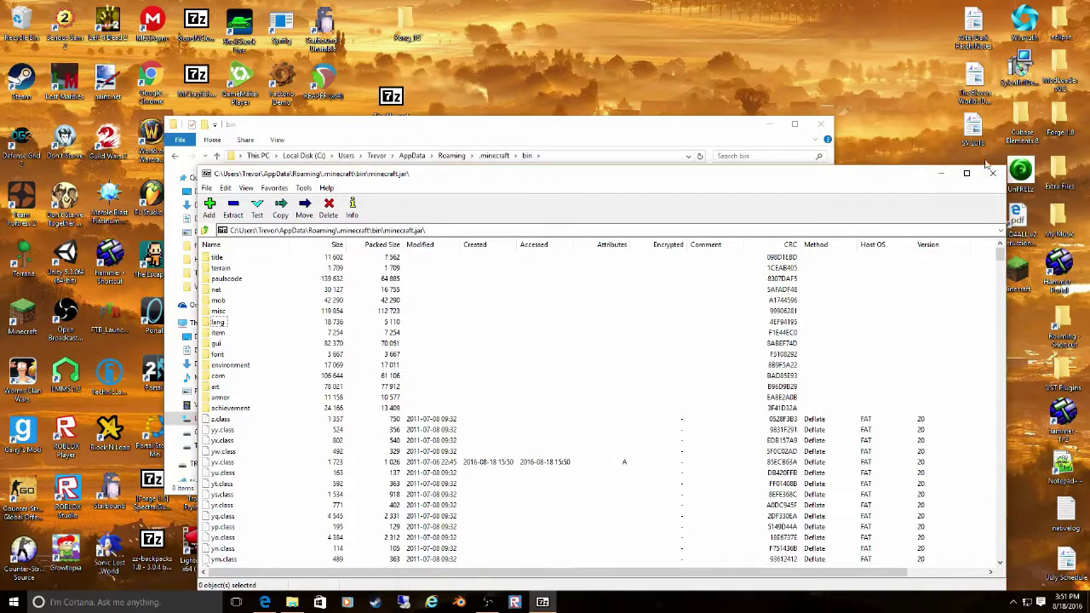
# - Close the bin folder window and the minecraft.jar archive
pyautogui.click(822, 127)
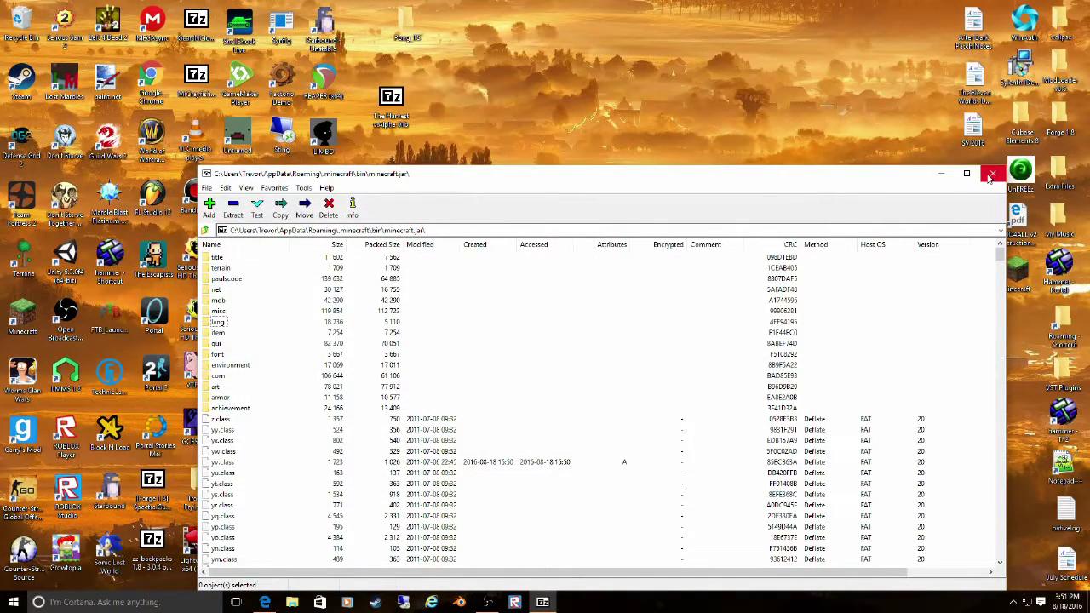
pyautogui.scroll(-3, 773, 400)
pyautogui.scroll(1, 890, 296)
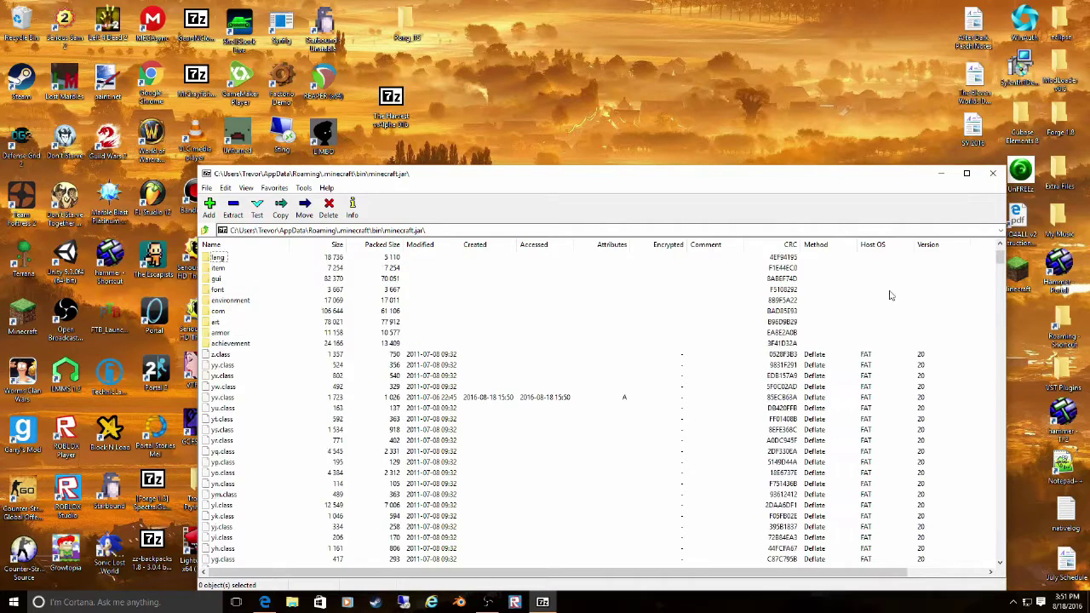
pyautogui.click(992, 174)
# - Run Minecraft.exe, play offline to the Beta 1.7.3 title screen, then close the game
pyautogui.click(581, 313)
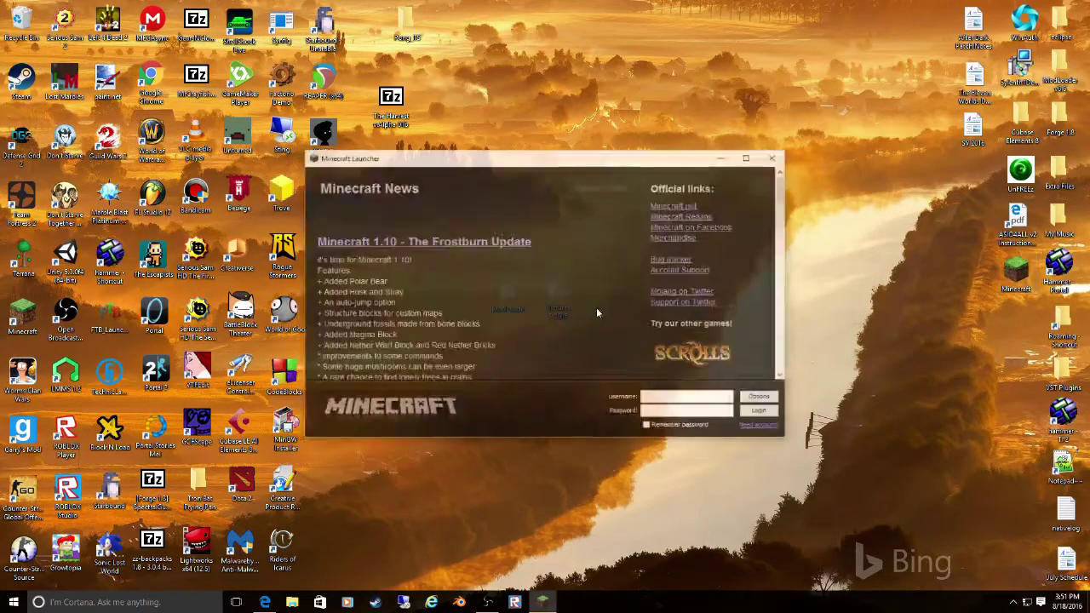
pyautogui.click(760, 413)
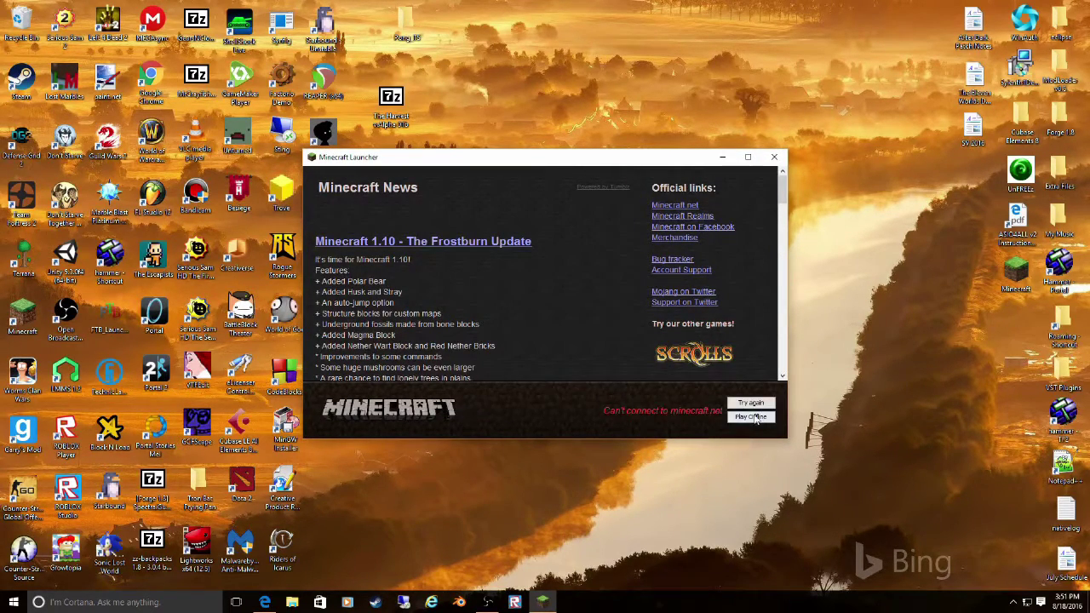
pyautogui.click(754, 419)
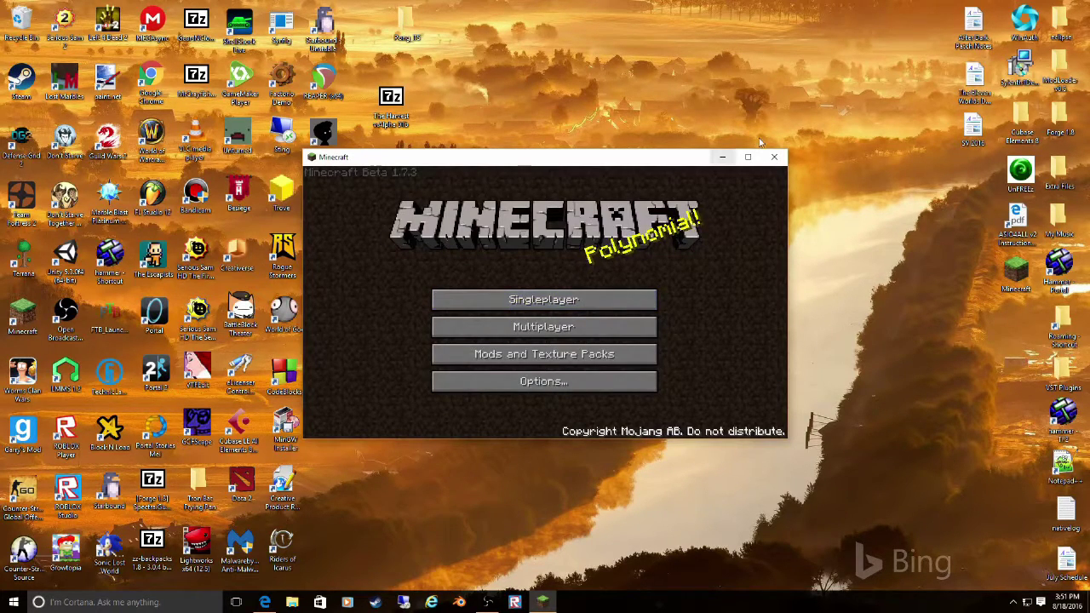
pyautogui.click(265, 602)
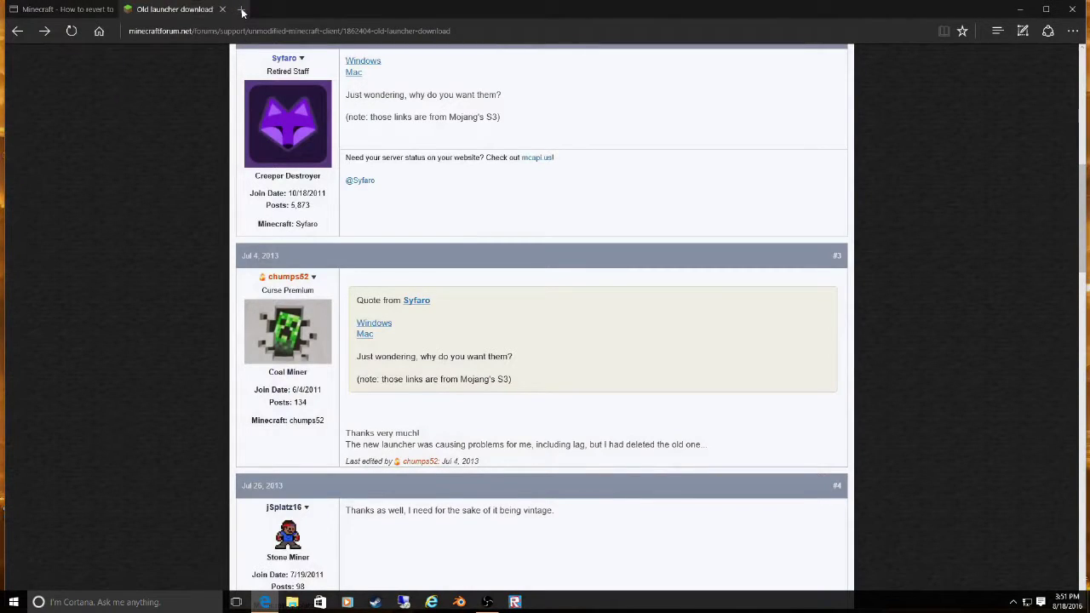
# - In a new tab, change the Bing search to 'modlader beta 1.7.3' and run it
pyautogui.scroll(8, 562, 384)
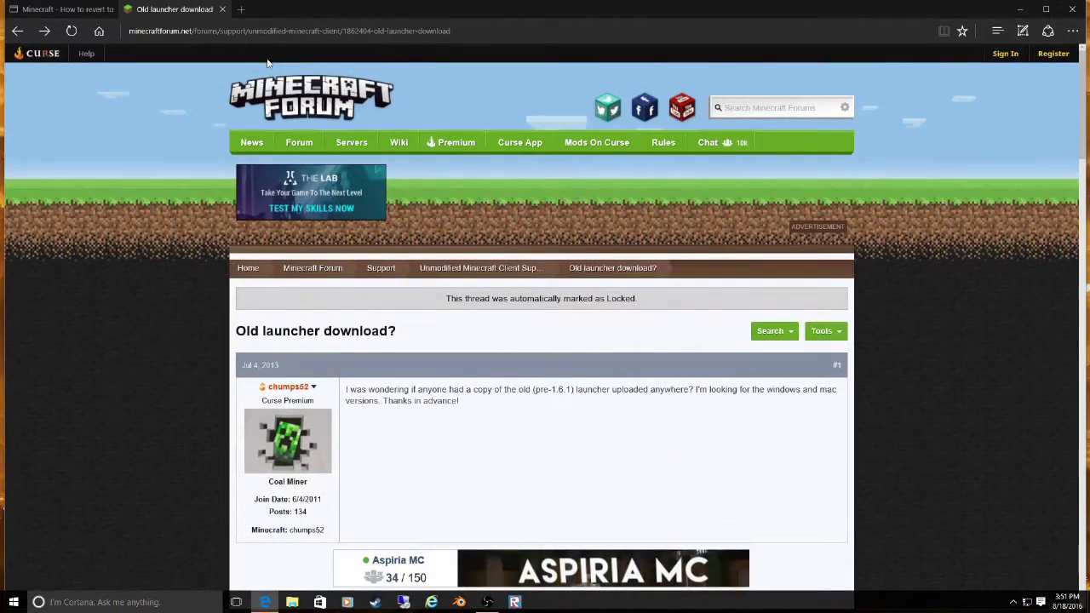
pyautogui.click(240, 9)
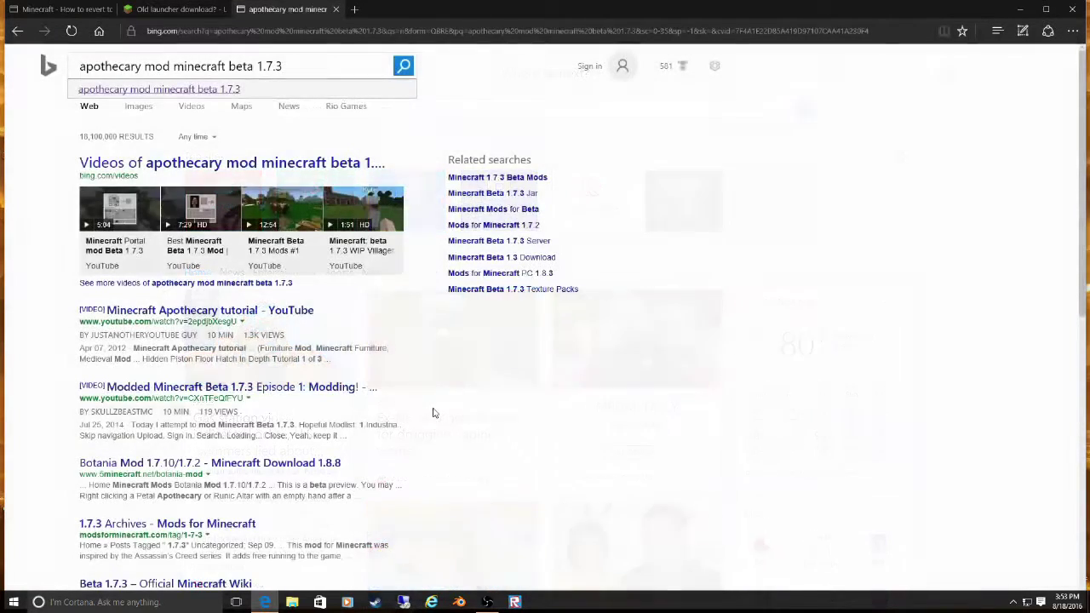
pyautogui.scroll(-1, 433, 413)
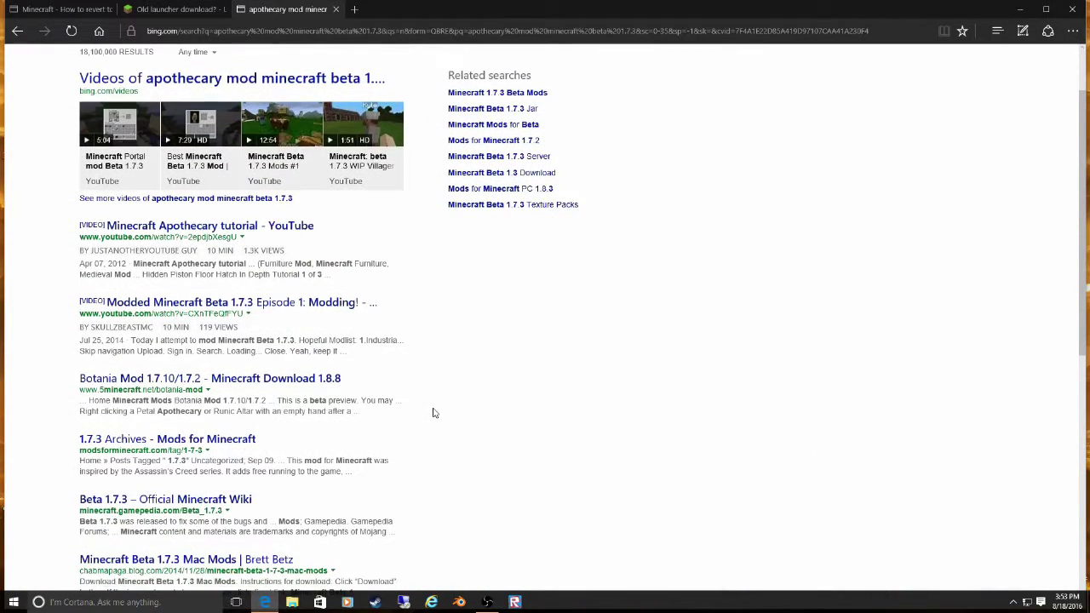
pyautogui.scroll(1, 432, 413)
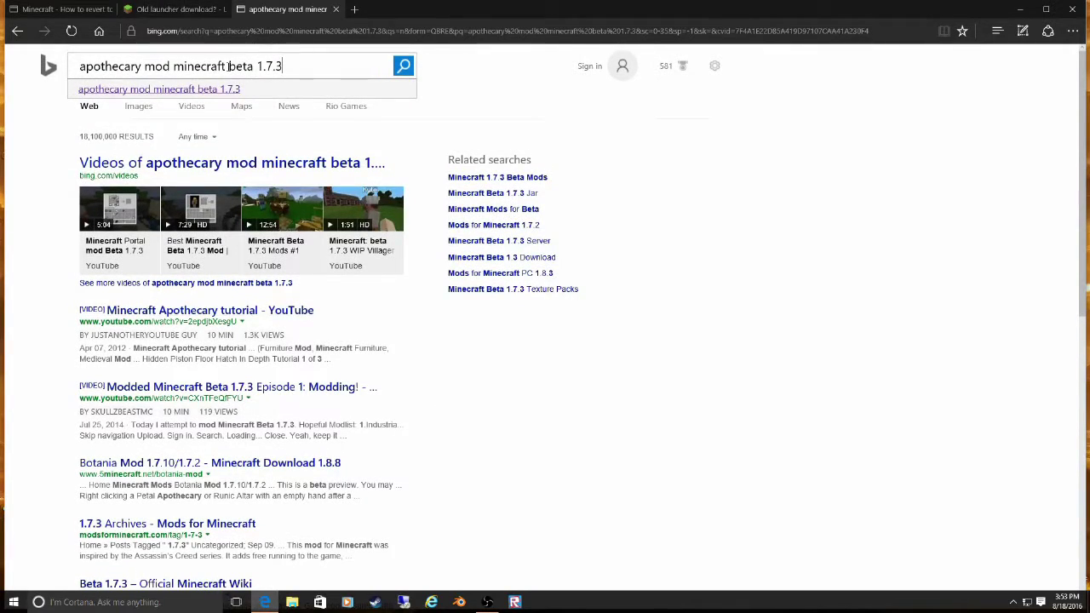
pyautogui.moveTo(228, 66); pyautogui.dragTo(32, 68)
pyautogui.press('BackSpace')
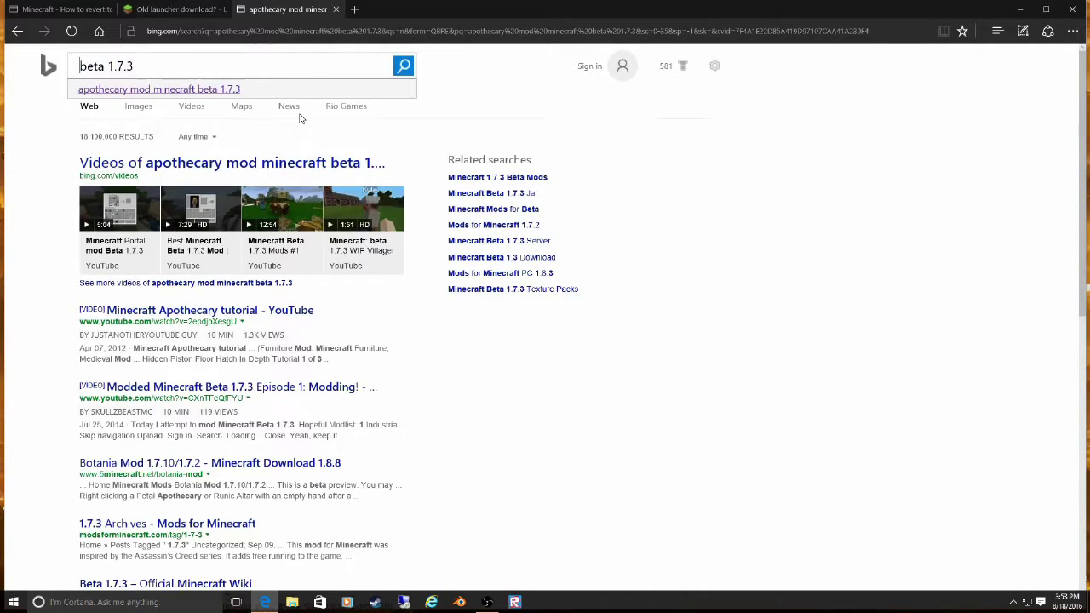
pyautogui.write('modlader')
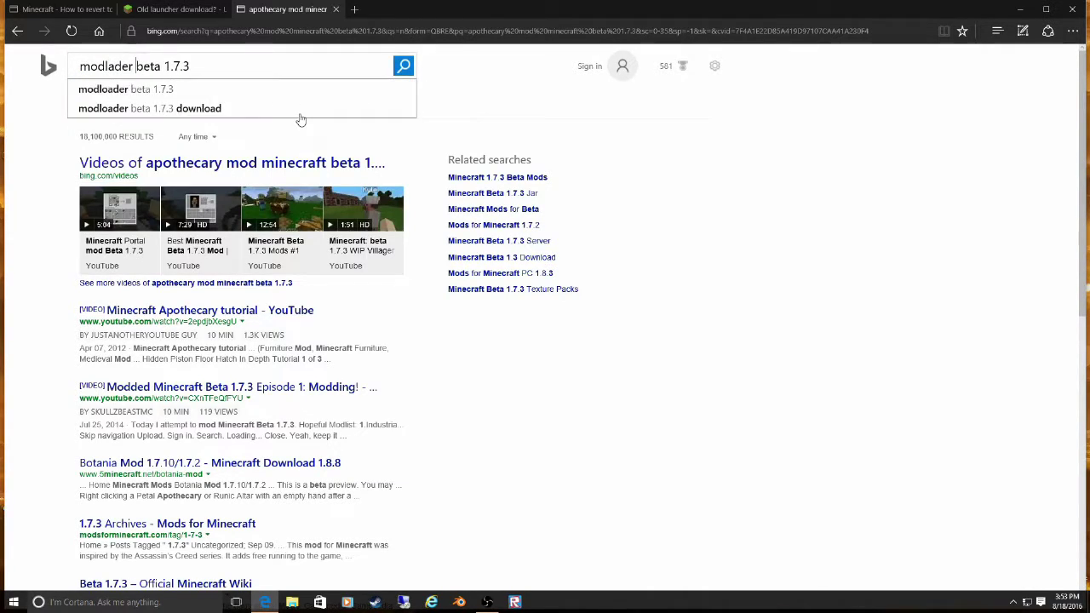
pyautogui.press('Return')
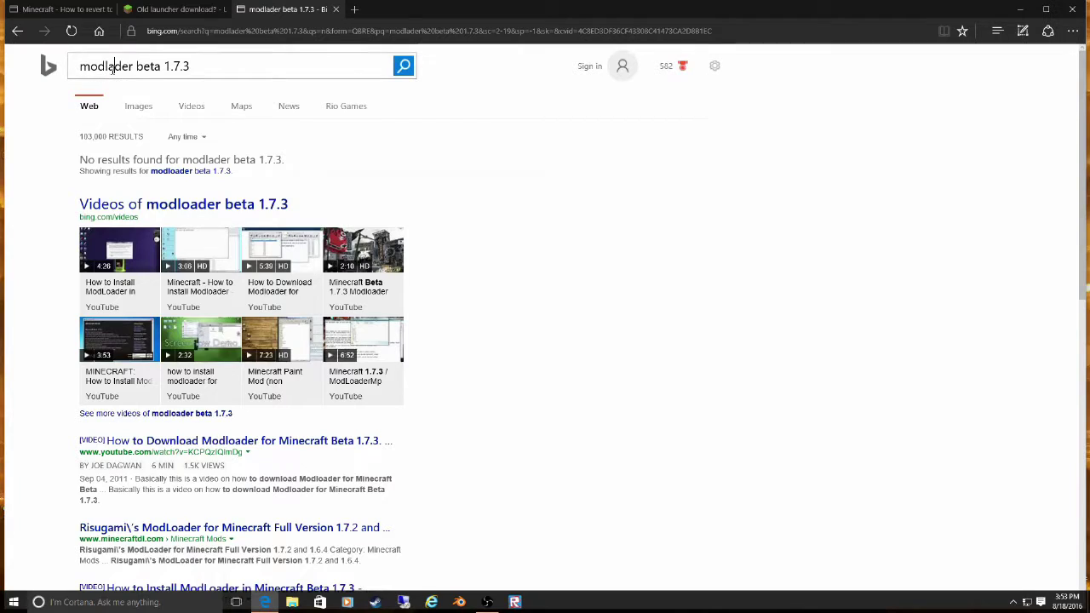
# - Correct the query to 'modloader beta 1.7.3' and open Risugami's Mods forum thread
pyautogui.click(110, 69)
pyautogui.write('o')
pyautogui.press('Return')
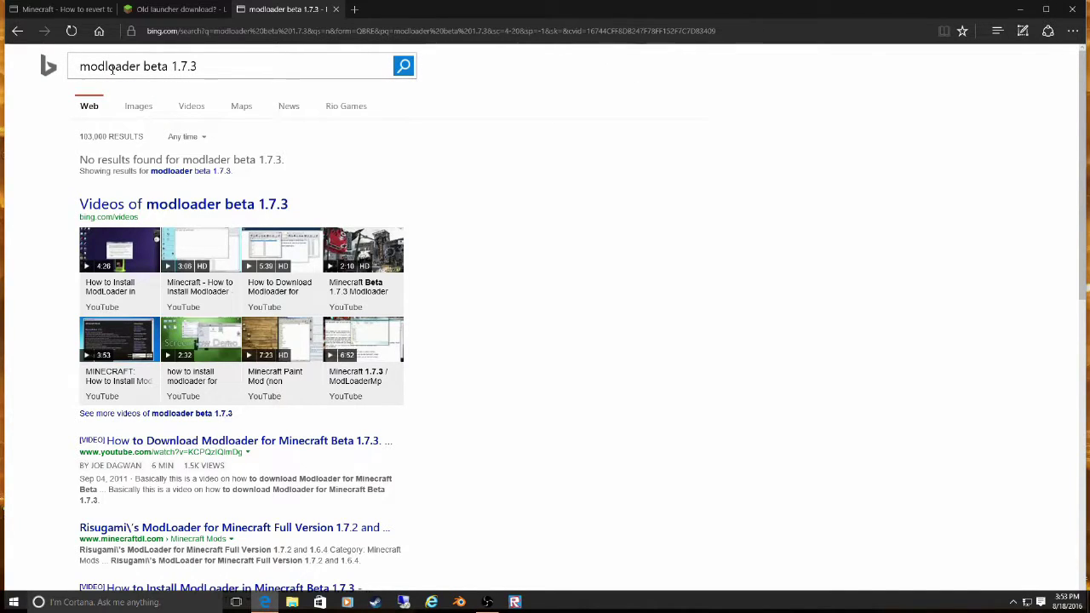
pyautogui.scroll(-1, 290, 400)
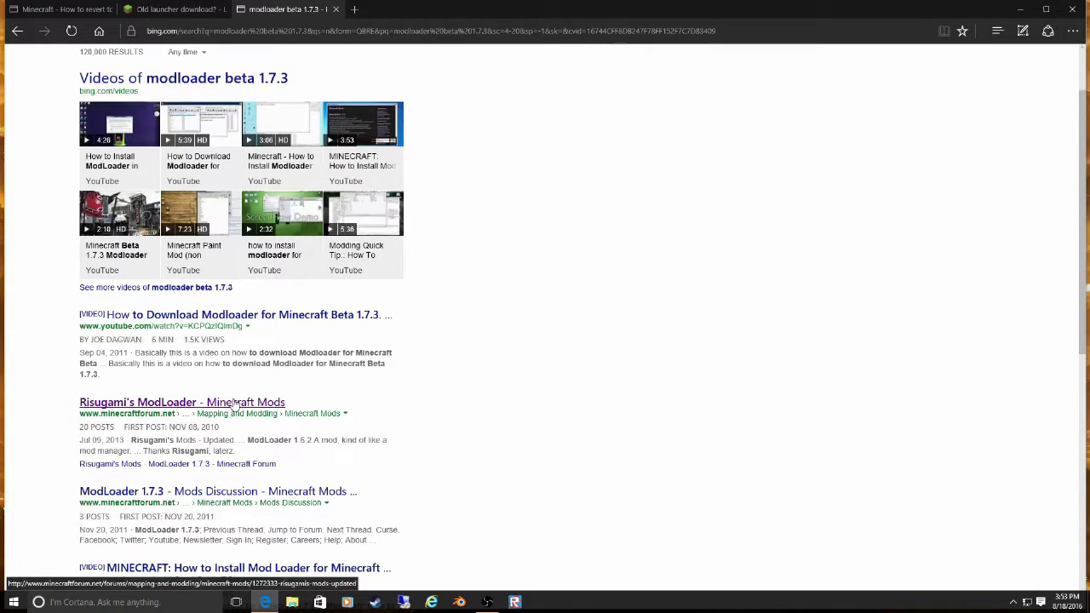
pyautogui.click(235, 404)
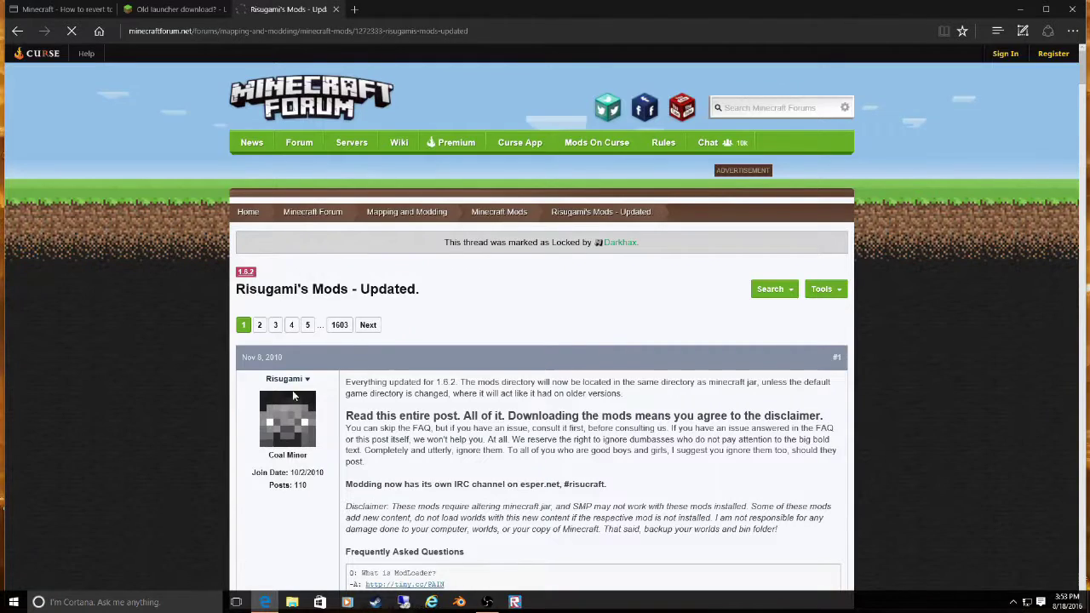
# - Browse Risugami's Mods thread, trying the More Stackables and Floodgate old-version links
pyautogui.scroll(-4, 452, 389)
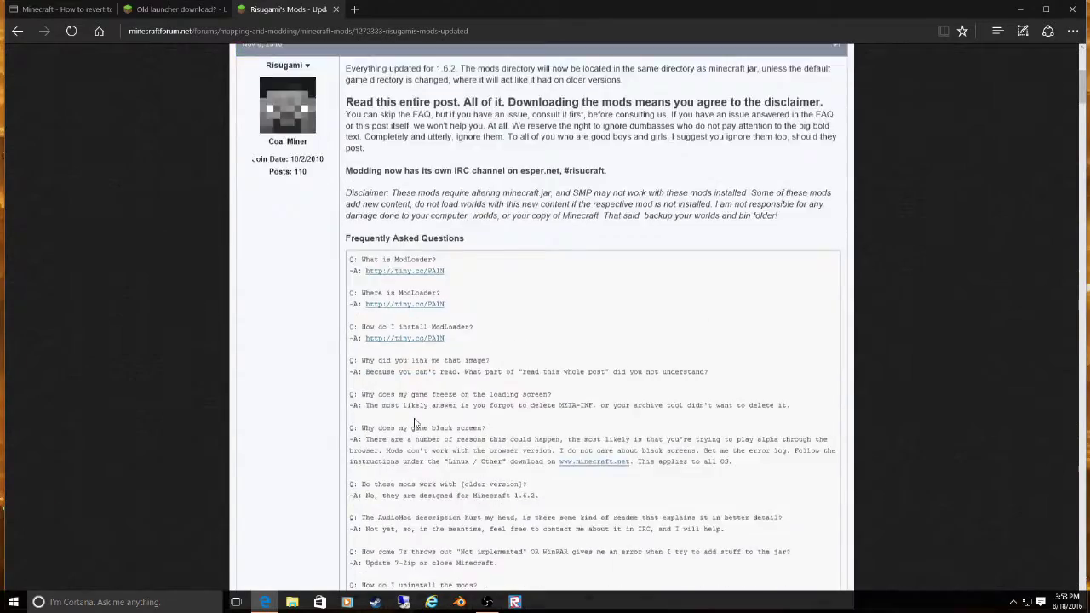
pyautogui.scroll(-10, 413, 430)
pyautogui.scroll(2, 406, 441)
pyautogui.scroll(-6, 406, 440)
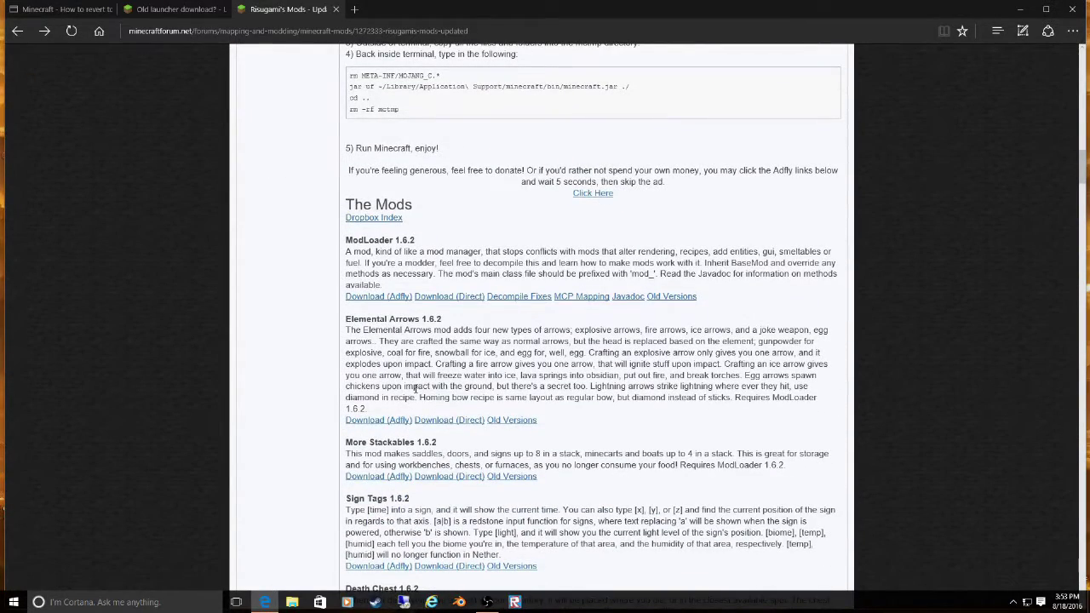
pyautogui.scroll(-3, 507, 425)
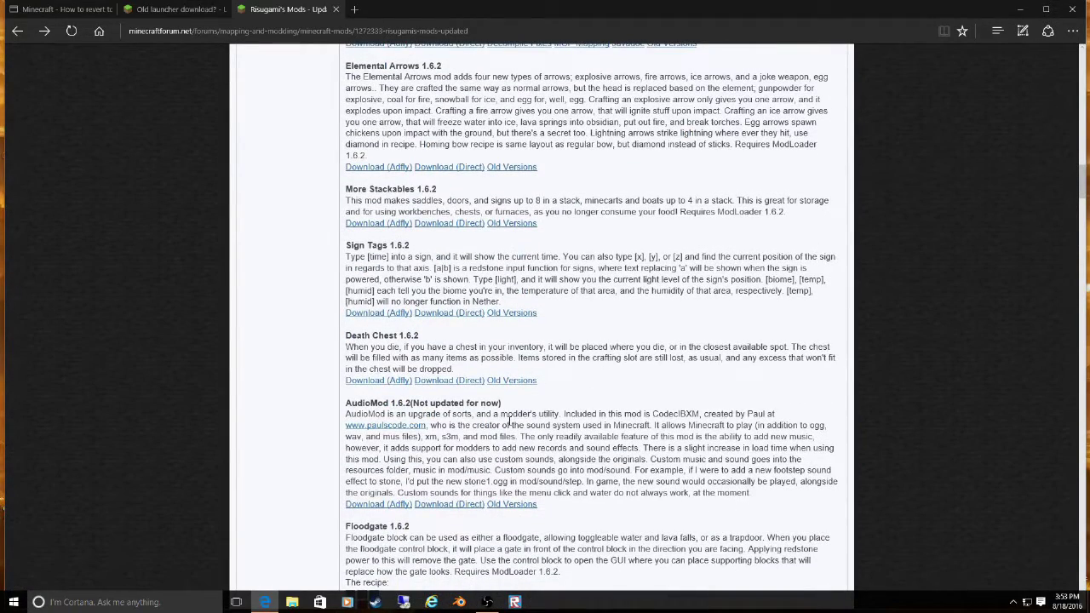
pyautogui.scroll(-1, 509, 421)
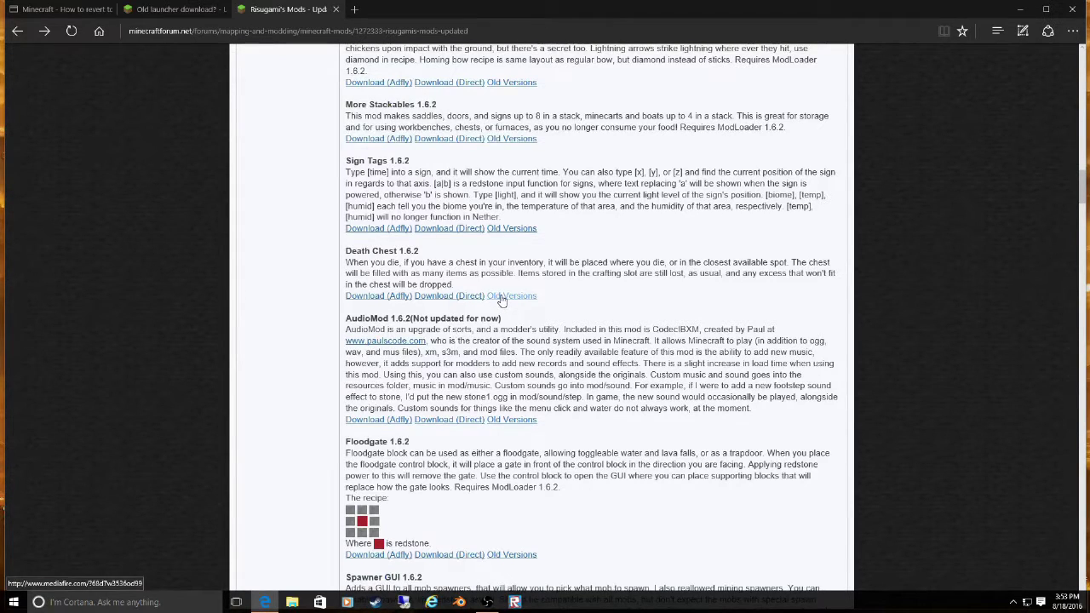
pyautogui.scroll(2, 501, 300)
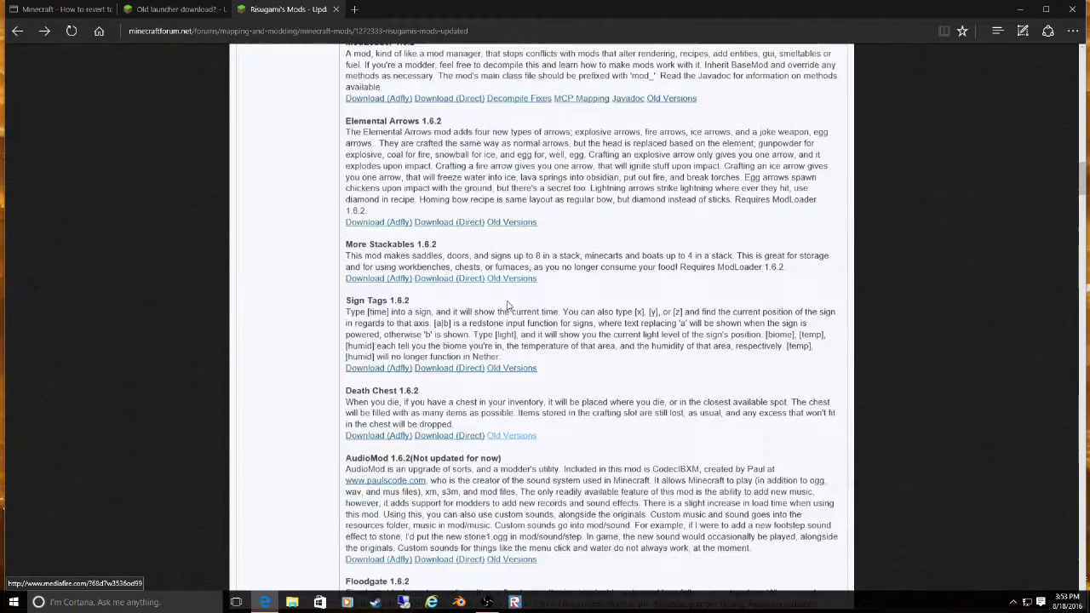
pyautogui.click(508, 308)
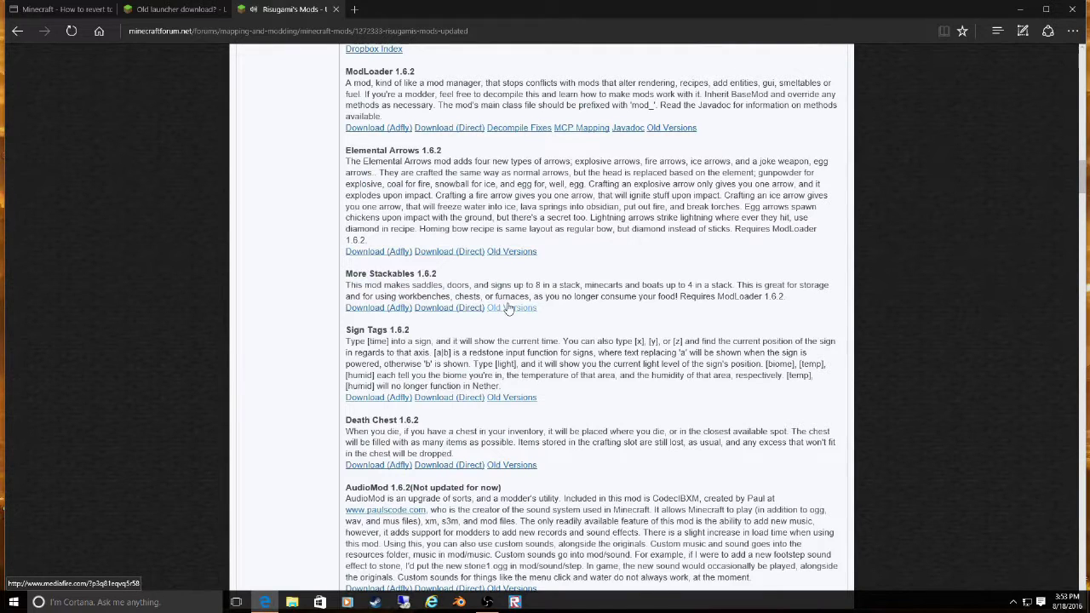
pyautogui.scroll(-2, 508, 308)
pyautogui.scroll(1, 508, 308)
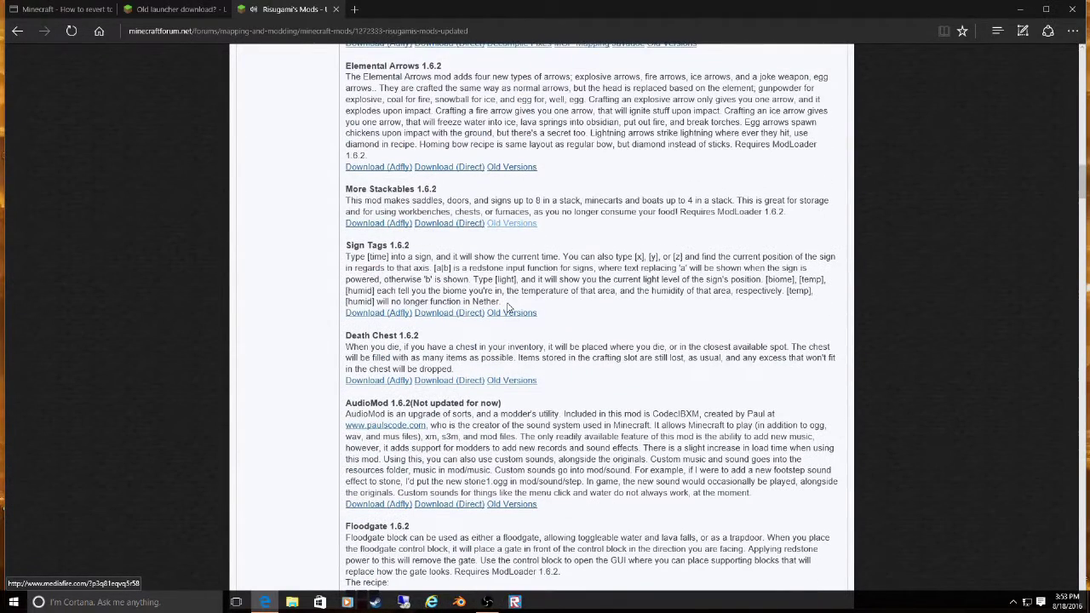
pyautogui.scroll(-4, 508, 308)
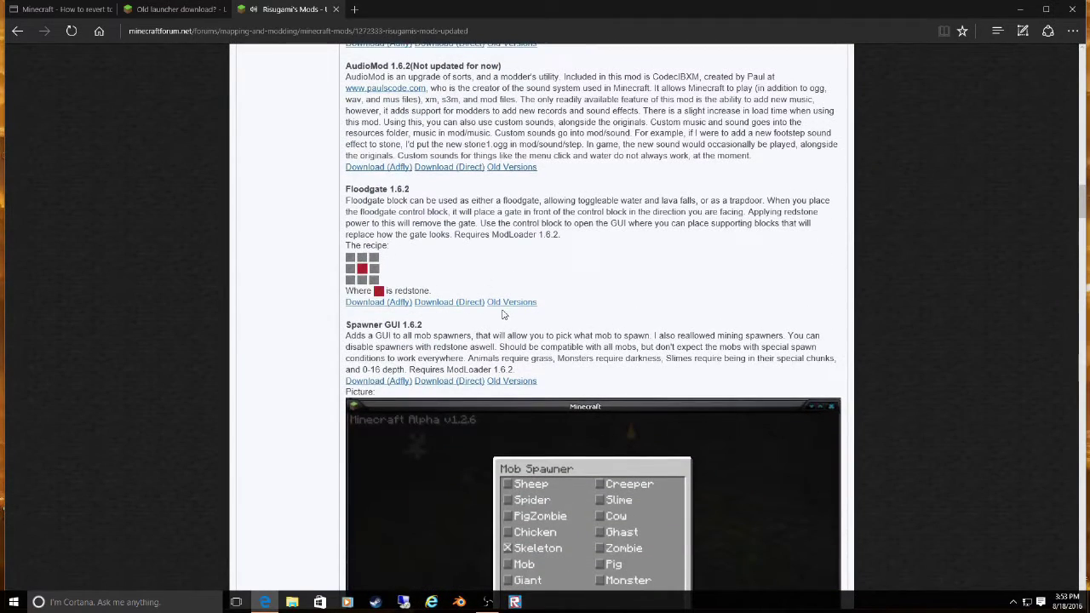
pyautogui.click(504, 312)
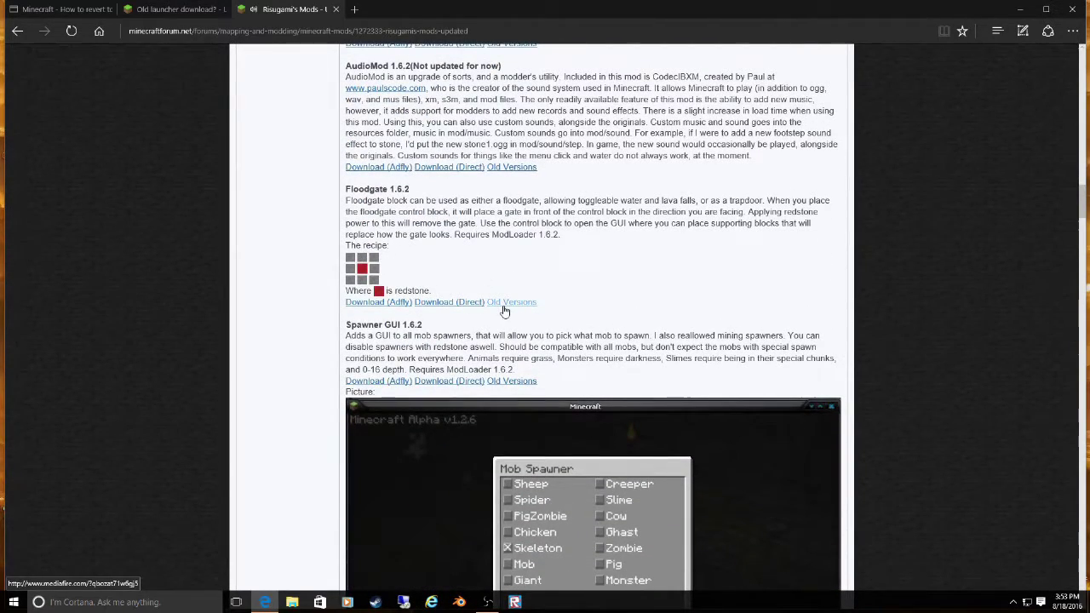
# - Open the Shelf mod's Old Versions link to reach its MediaFire folder
pyautogui.scroll(-5, 504, 311)
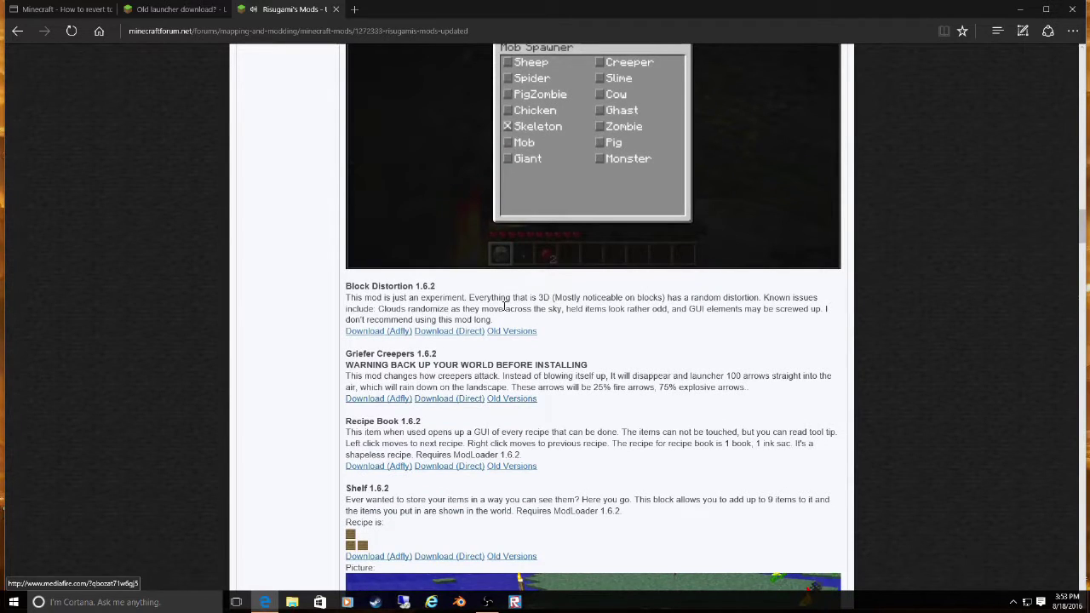
pyautogui.scroll(-2, 504, 304)
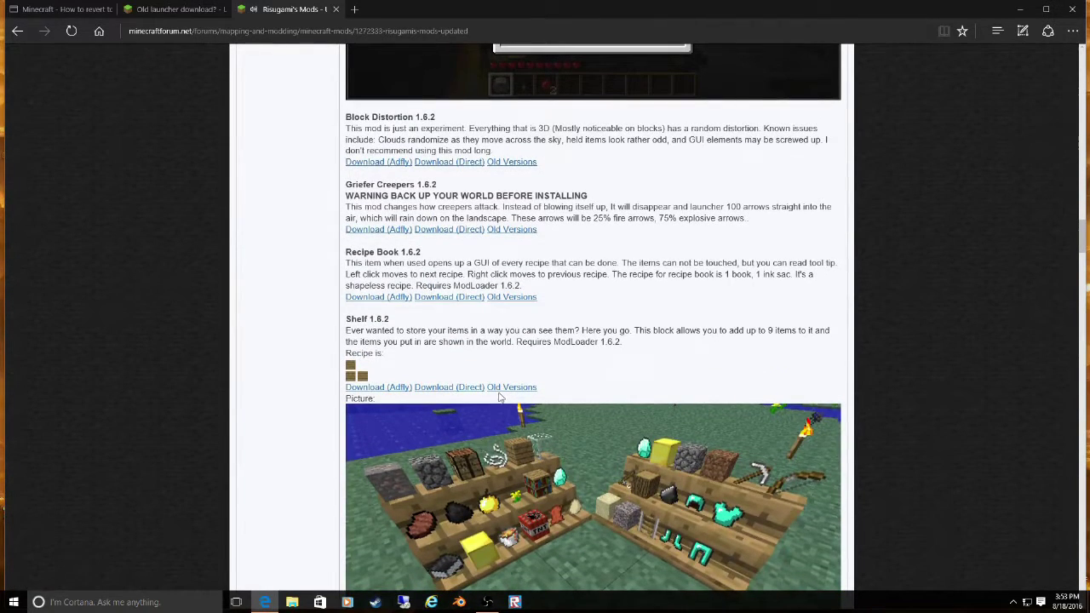
pyautogui.click(504, 388)
pyautogui.scroll(-2, 503, 387)
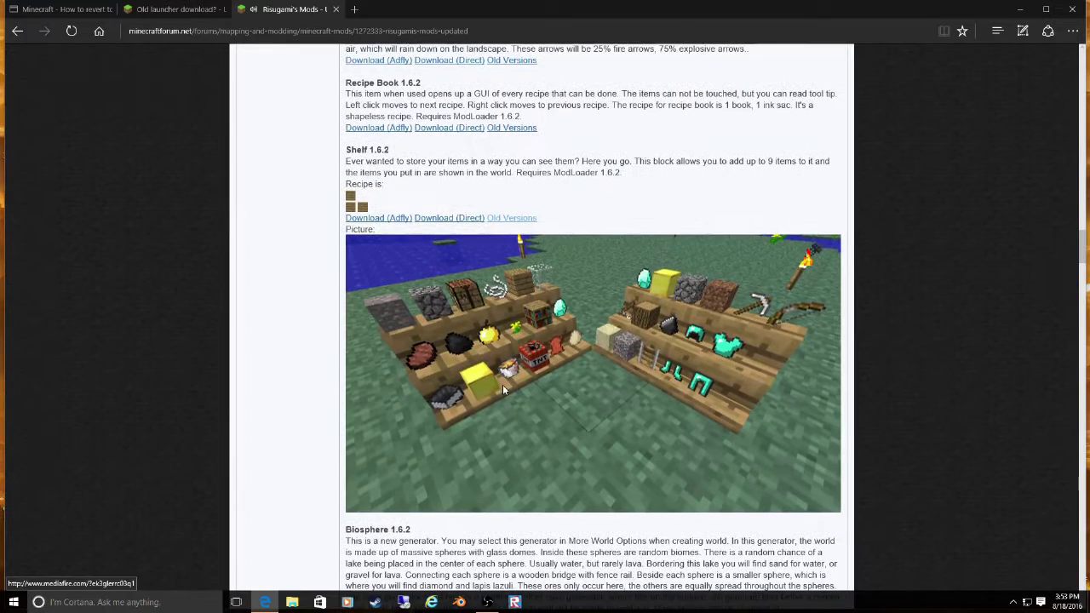
pyautogui.click(512, 219)
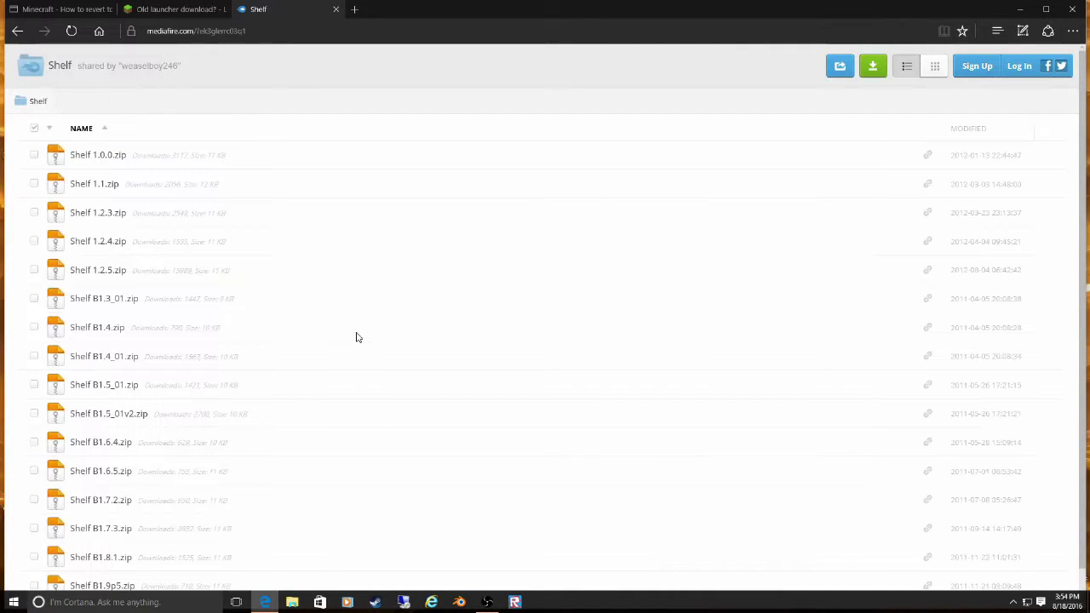
# - Download Shelf B1.7.3.zip (10.67 KB) from MediaFire and open it in 7-Zip
pyautogui.scroll(-1, 355, 336)
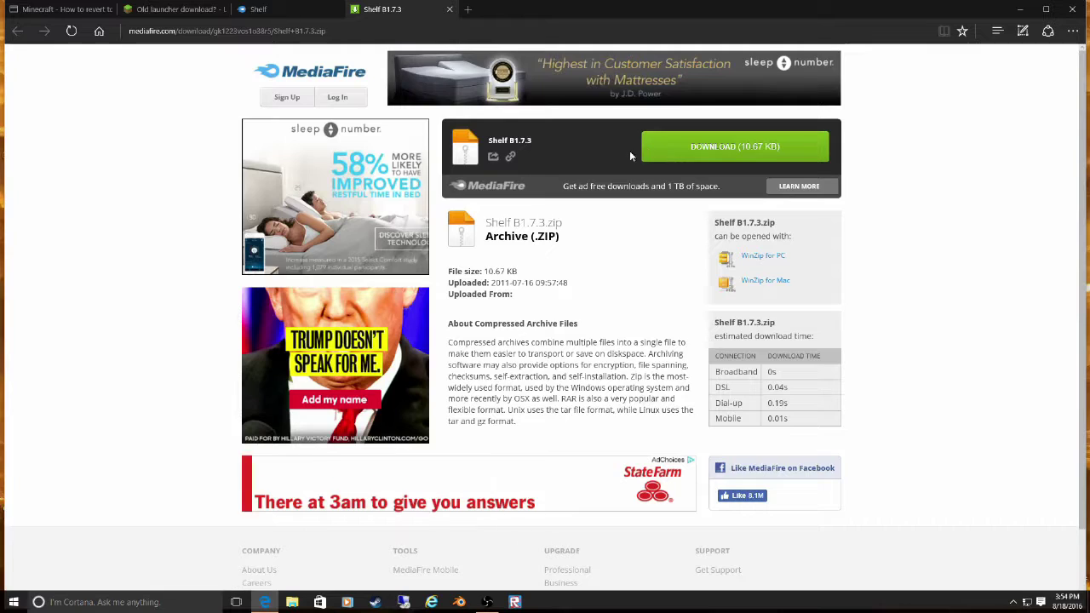
pyautogui.click(697, 158)
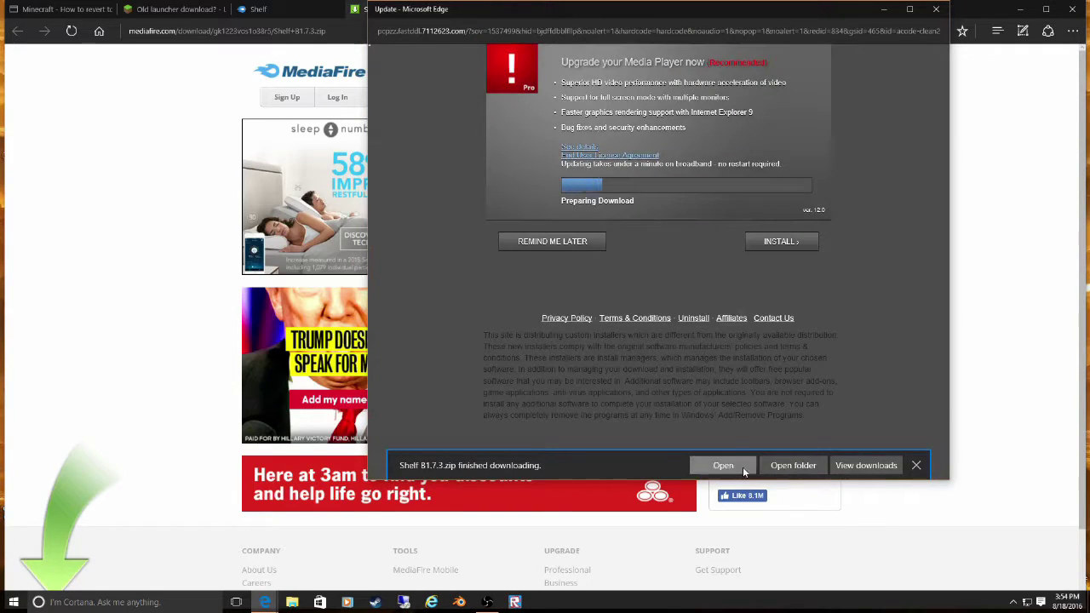
pyautogui.click(741, 465)
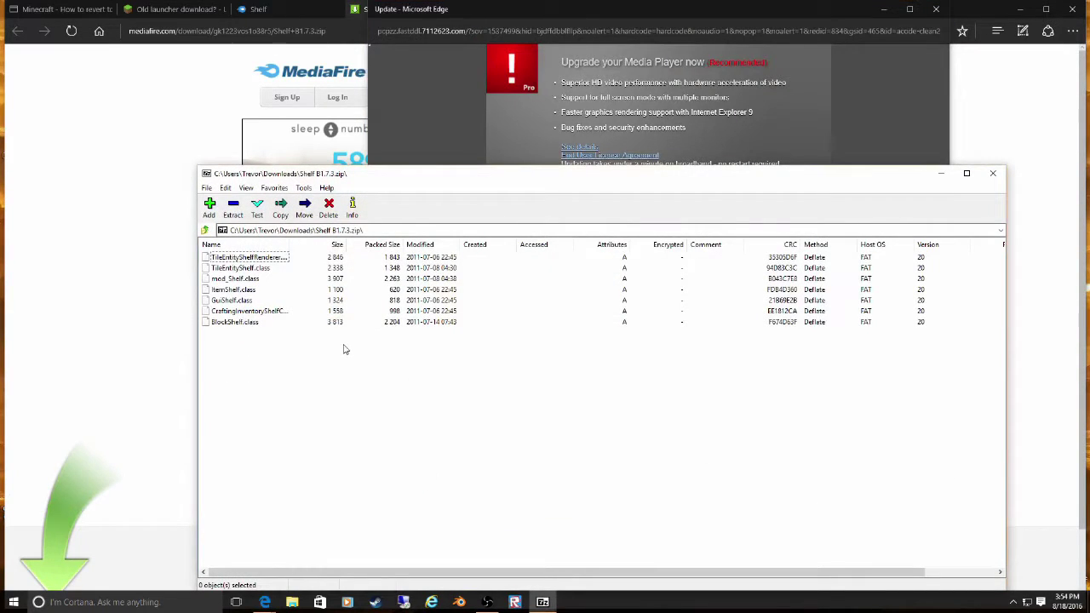
# - Go up to the Downloads folder in 7-Zip and close the media player update popup
pyautogui.click(206, 230)
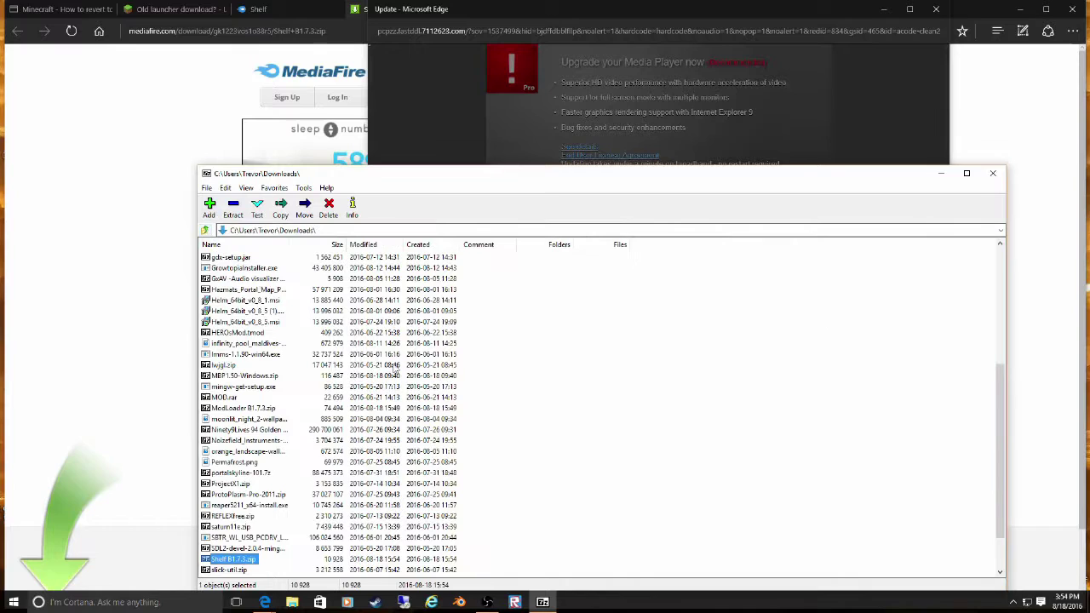
pyautogui.click(884, 8)
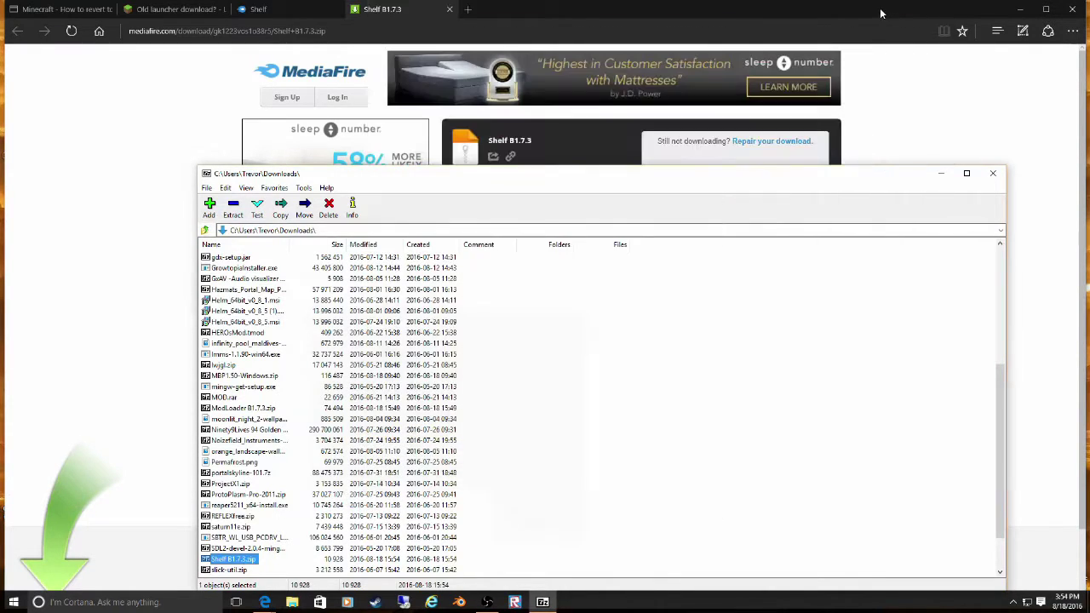
# - Return Edge to Risugami's mods page, then open a new File Explorer window
pyautogui.click(179, 8)
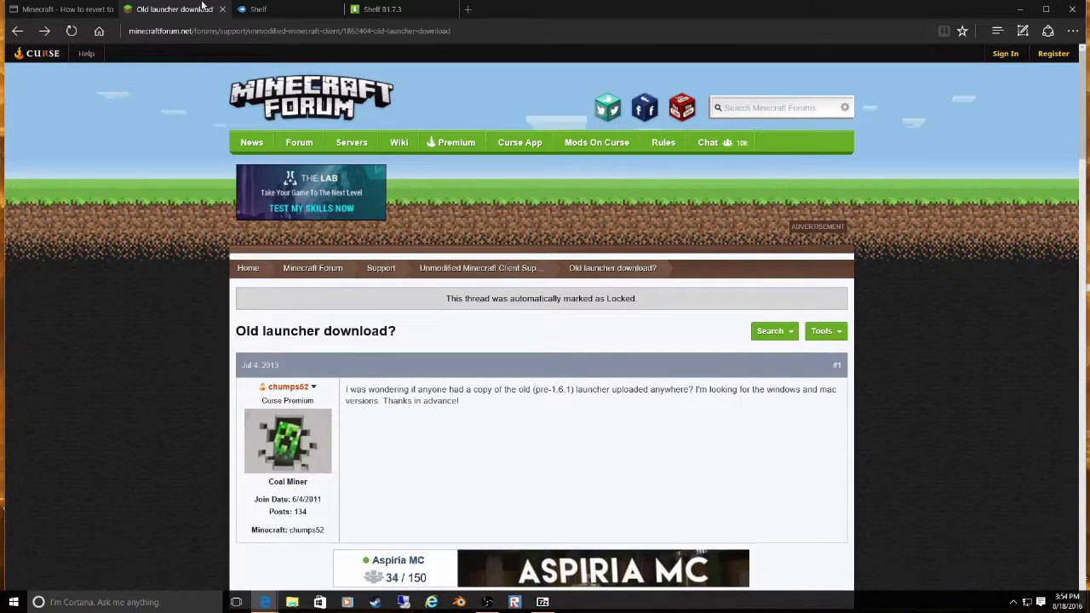
pyautogui.click(281, 7)
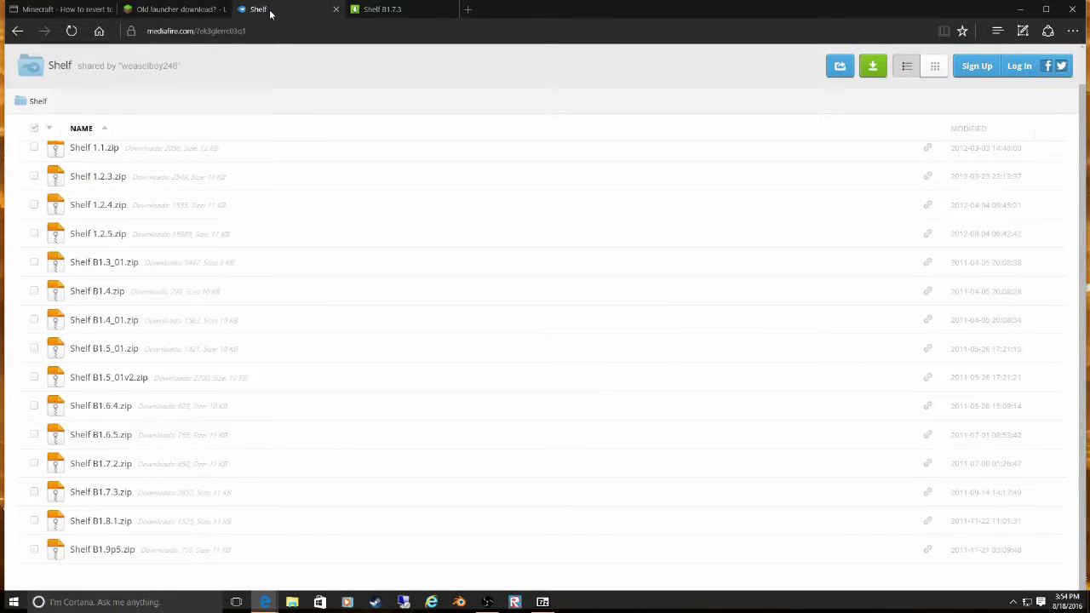
pyautogui.click(17, 32)
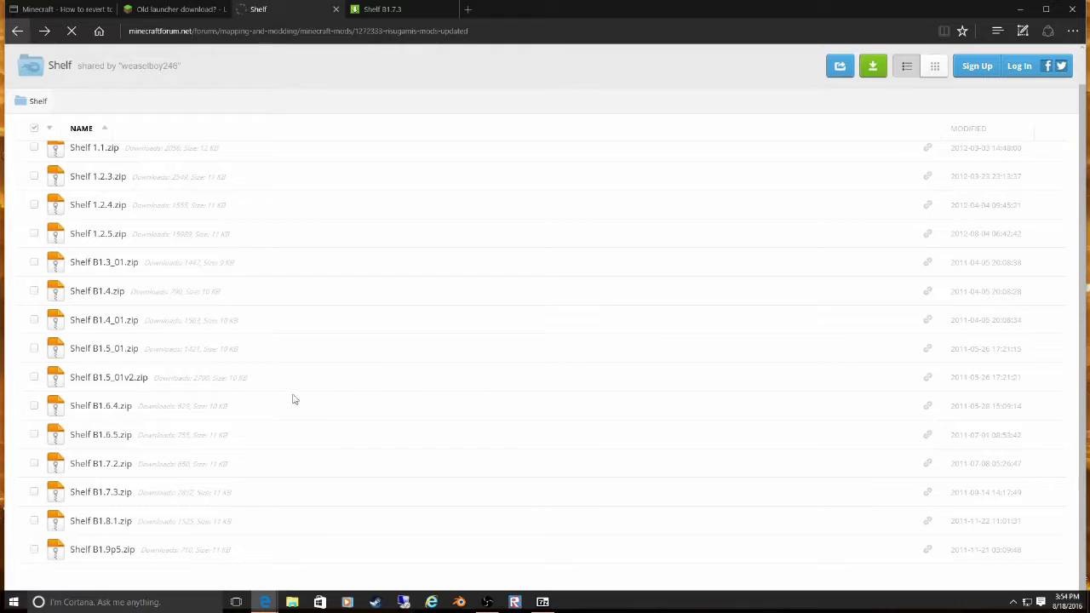
pyautogui.click(291, 603)
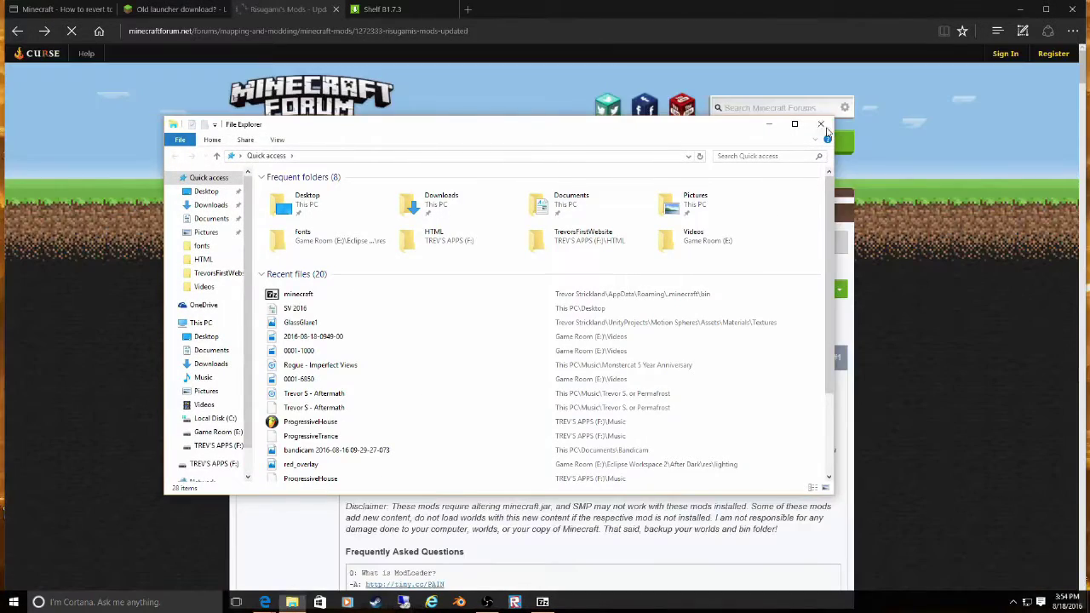
# - Drop Shelf B1.7.3.zip from 7-Zip into .minecraft\mods, then close 7-Zip
pyautogui.click(821, 125)
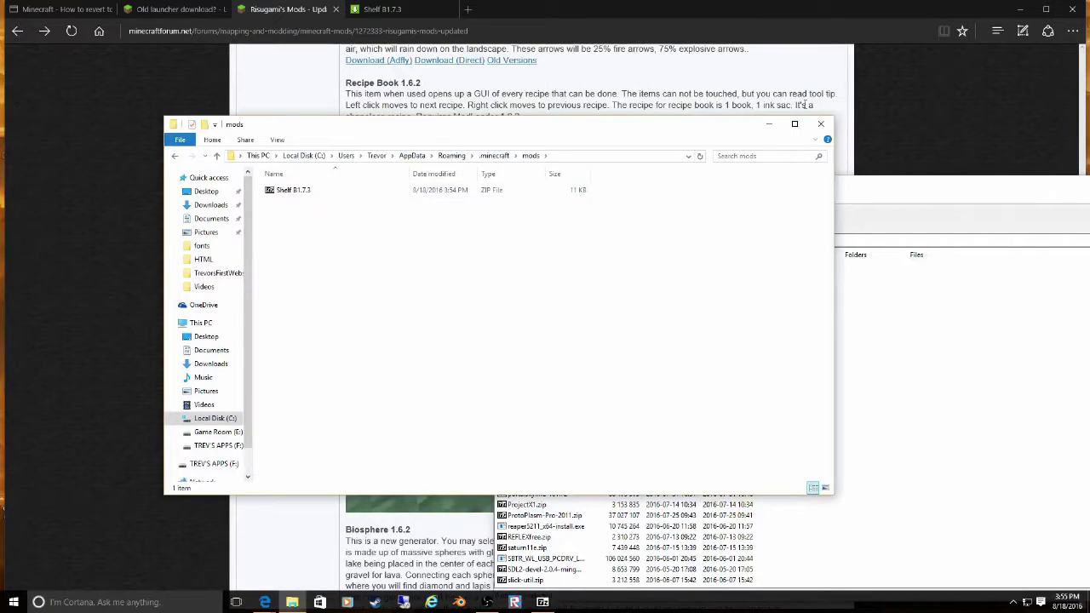
pyautogui.click(817, 115)
pyautogui.moveTo(976, 182)
pyautogui.mouseDown()
pyautogui.moveTo(760, 184)
pyautogui.moveTo(842, 133)
pyautogui.mouseUp()
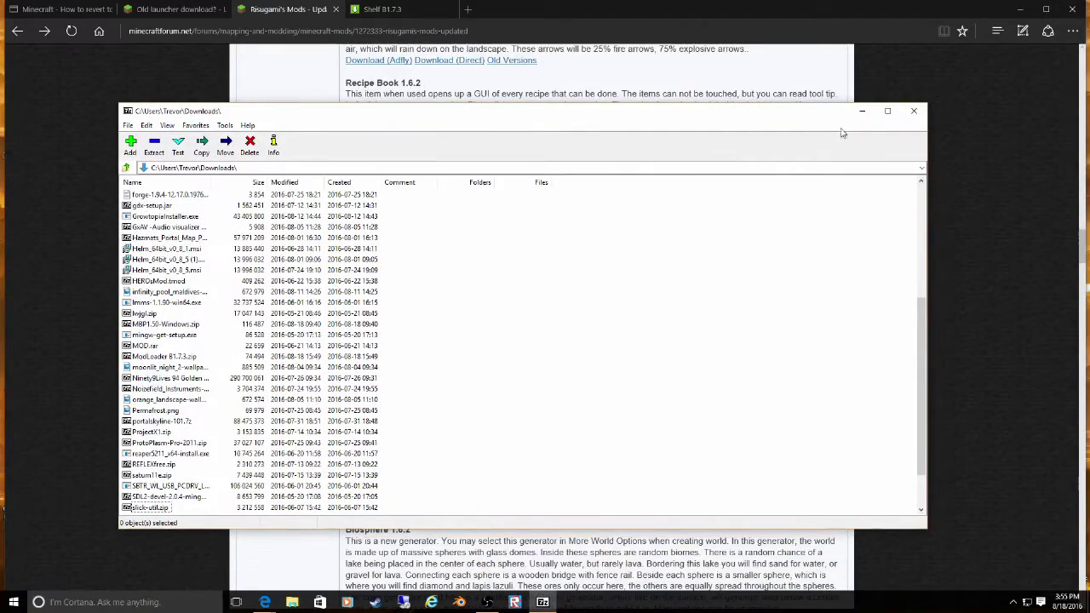
pyautogui.click(918, 116)
# - Close Edge with all its tabs and launch Minecraft.exe from the desktop
pyautogui.click(1072, 9)
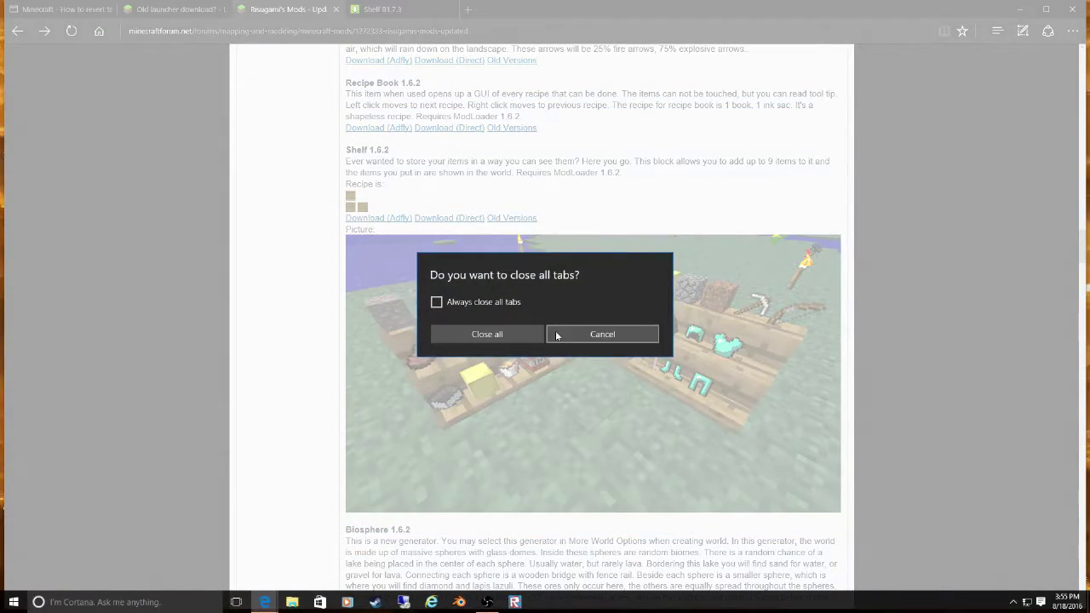
pyautogui.click(506, 335)
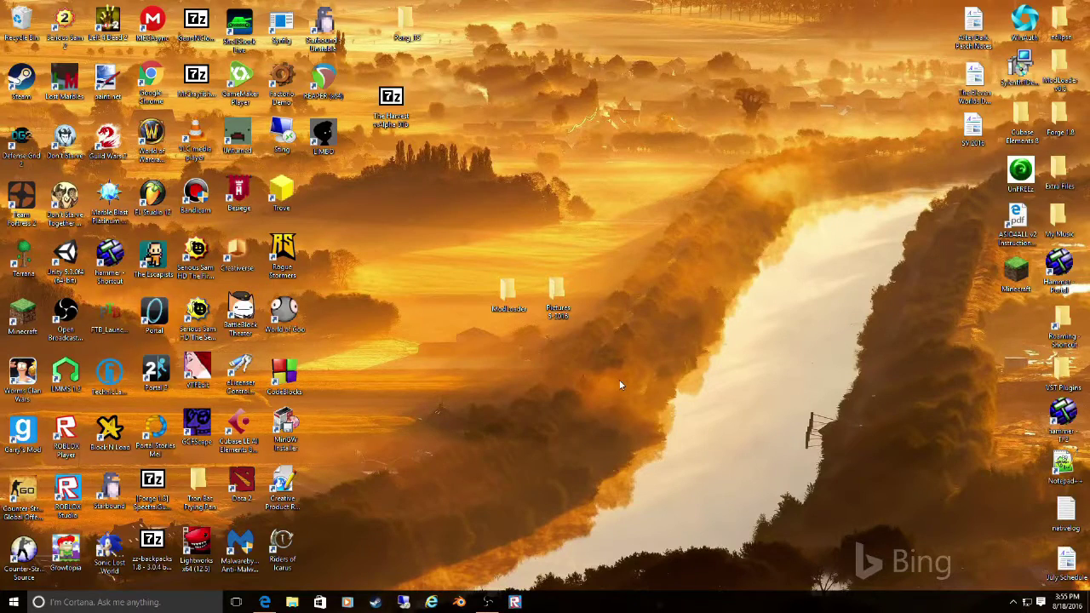
pyautogui.doubleClick(1016, 271)
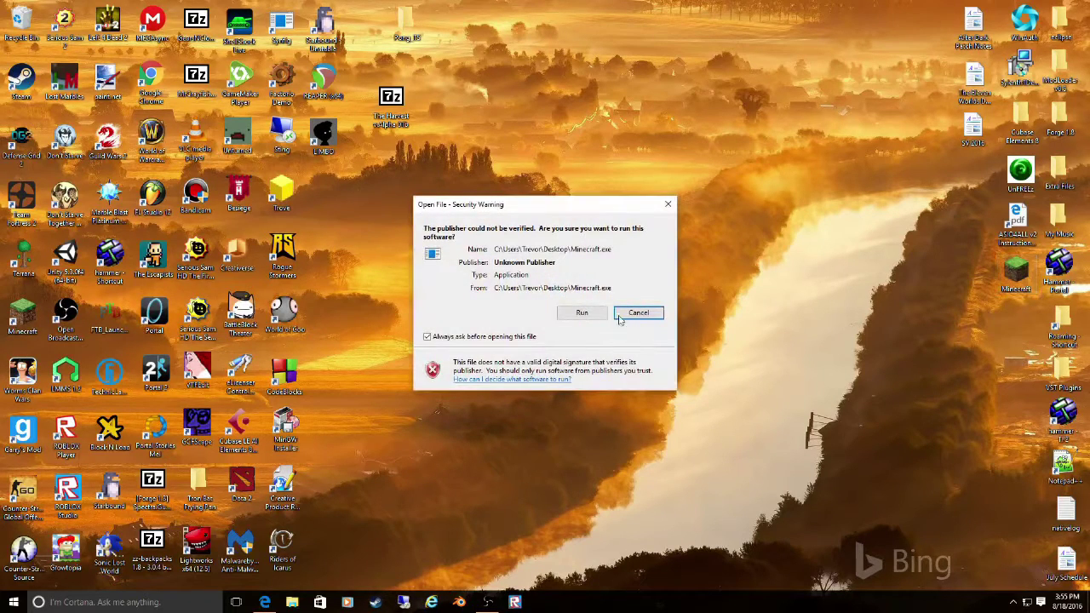
pyautogui.click(584, 312)
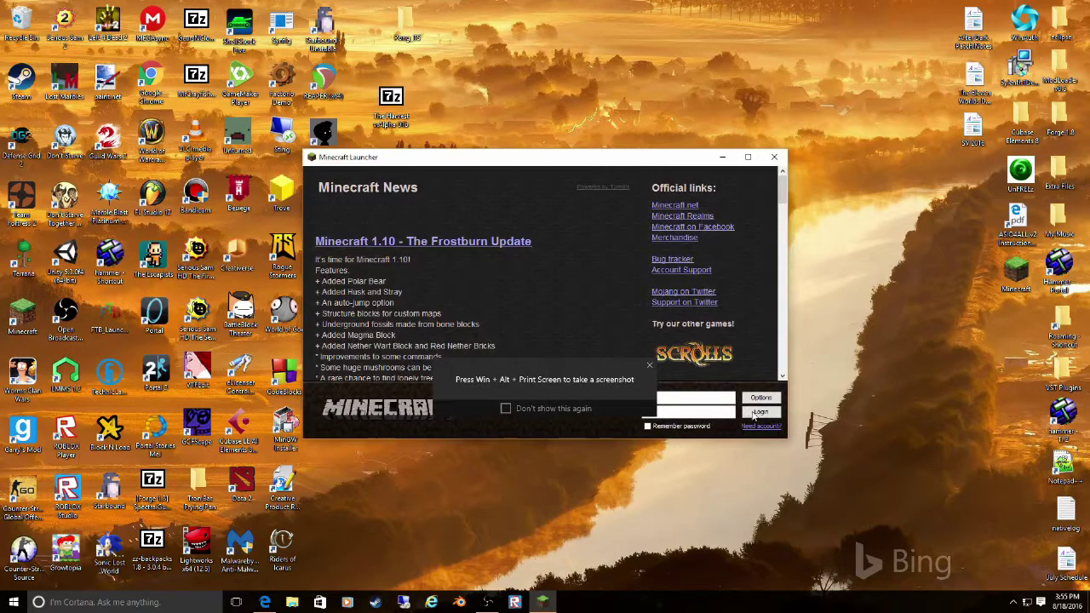
# - Log in to the Minecraft launcher and start Beta 1.7.3 in offline mode
pyautogui.click(650, 365)
pyautogui.click(760, 411)
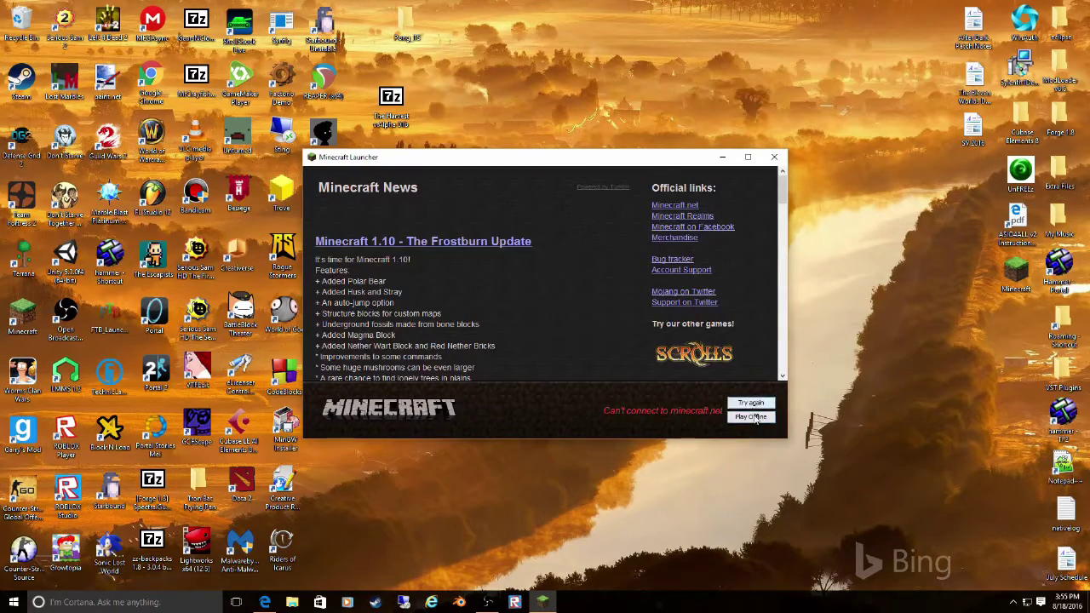
pyautogui.click(751, 417)
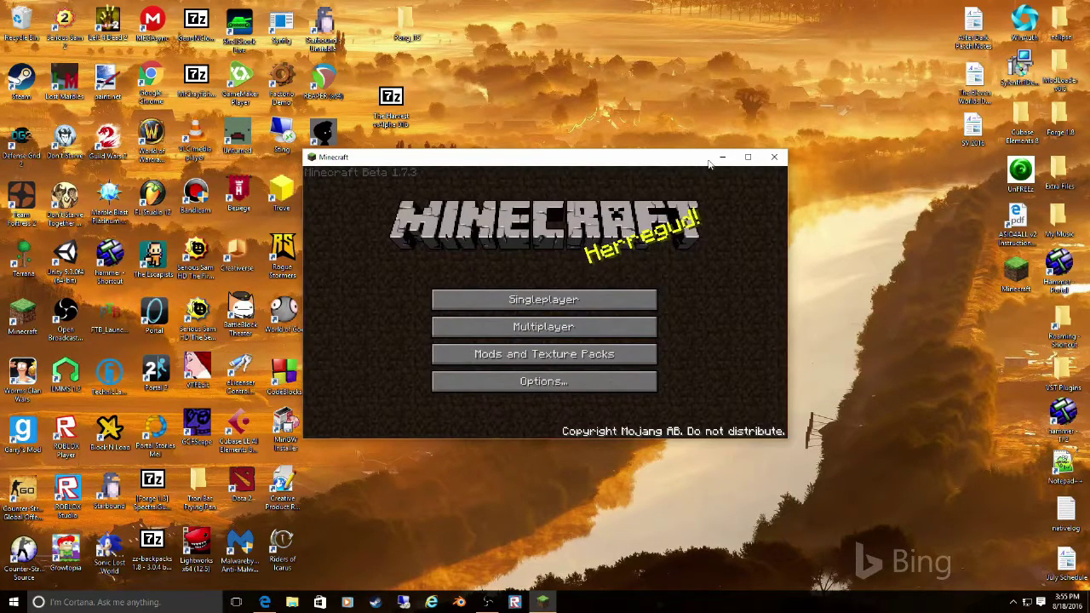
# - Create a singleplayer world named 'Test' with seed 'test' and generate it
pyautogui.click(747, 157)
pyautogui.click(562, 294)
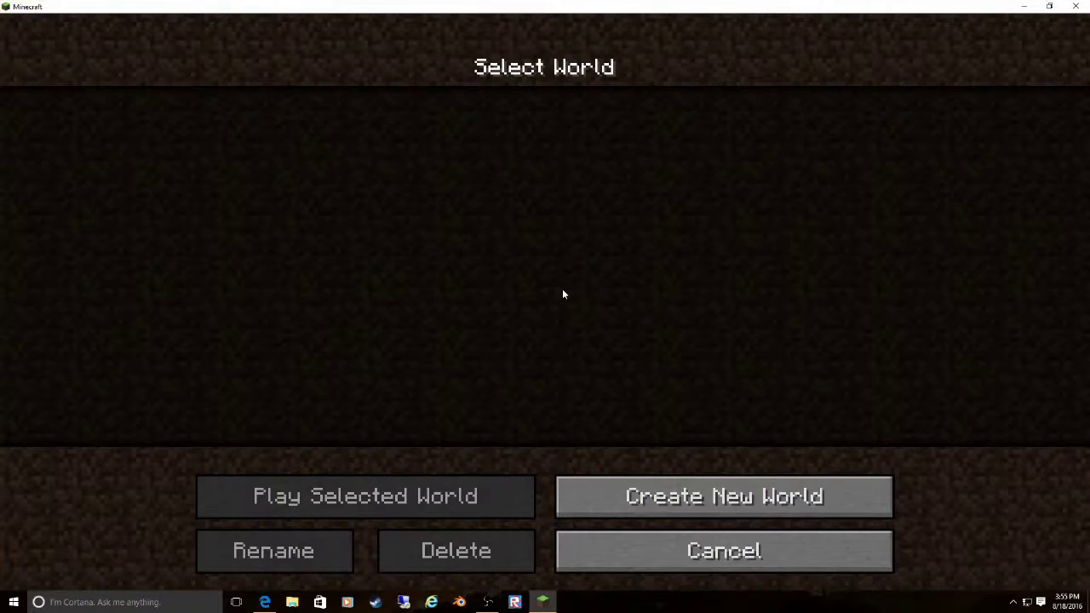
pyautogui.click(673, 490)
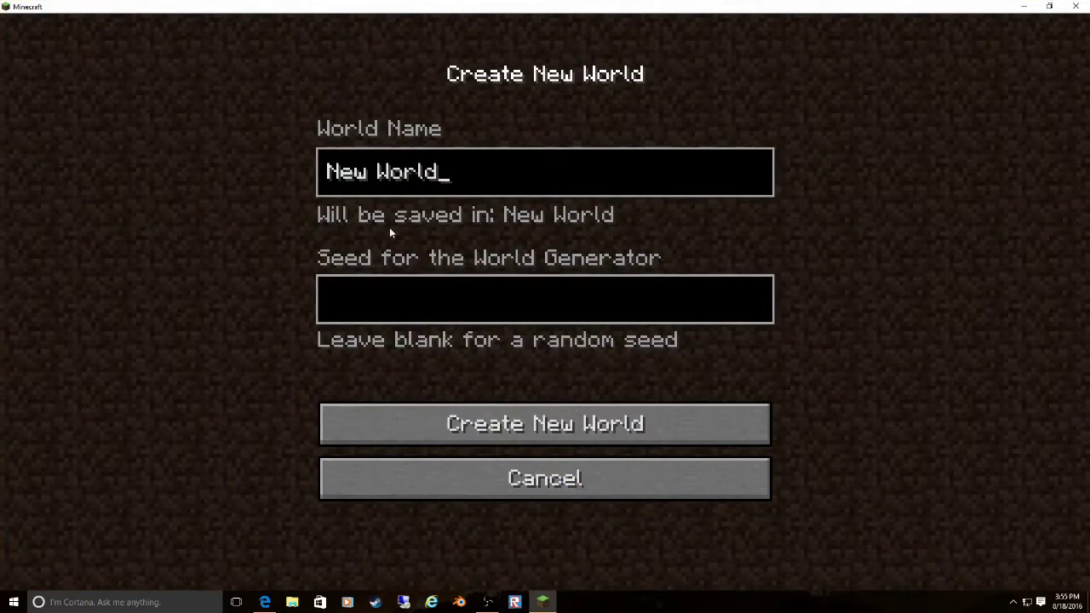
pyautogui.press('BackSpace')
pyautogui.press('BackSpace')
pyautogui.press('BackSpace')
pyautogui.press('BackSpace')
pyautogui.press('BackSpace')
pyautogui.press('BackSpace')
pyautogui.press('BackSpace')
pyautogui.press('BackSpace')
pyautogui.press('BackSpace')
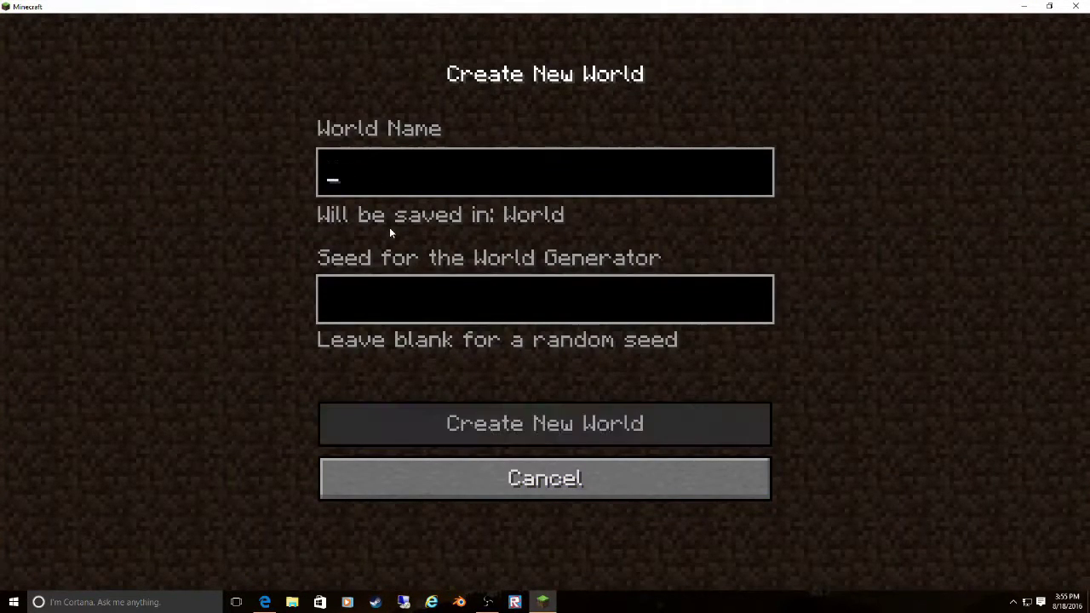
pyautogui.write('Test')
pyautogui.click(486, 309)
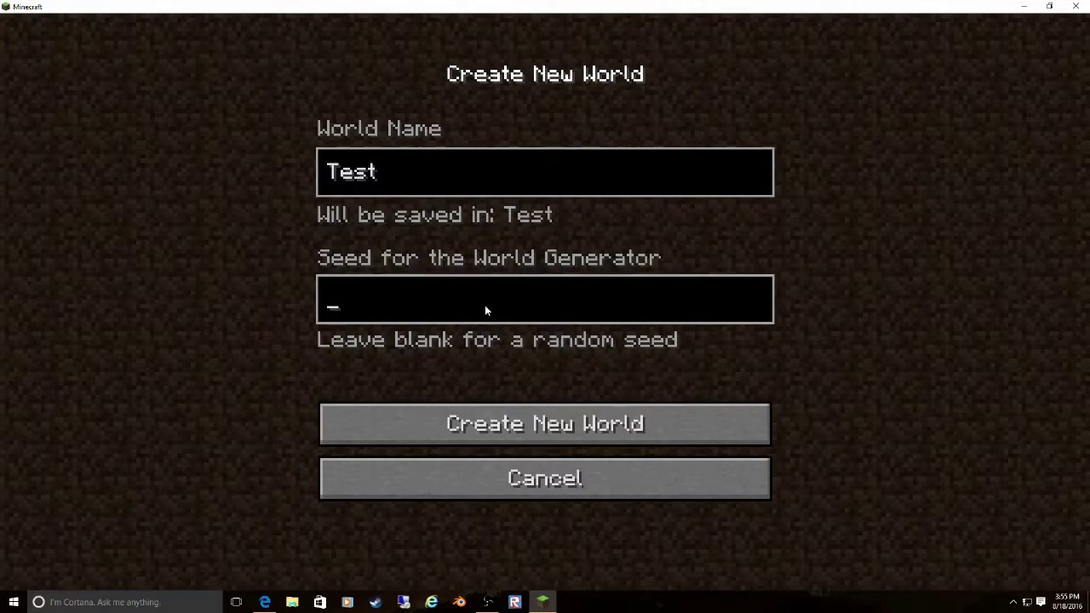
pyautogui.write('tset')
pyautogui.press('BackSpace')
pyautogui.press('BackSpace')
pyautogui.press('BackSpace')
pyautogui.write('est')
pyautogui.click(467, 411)
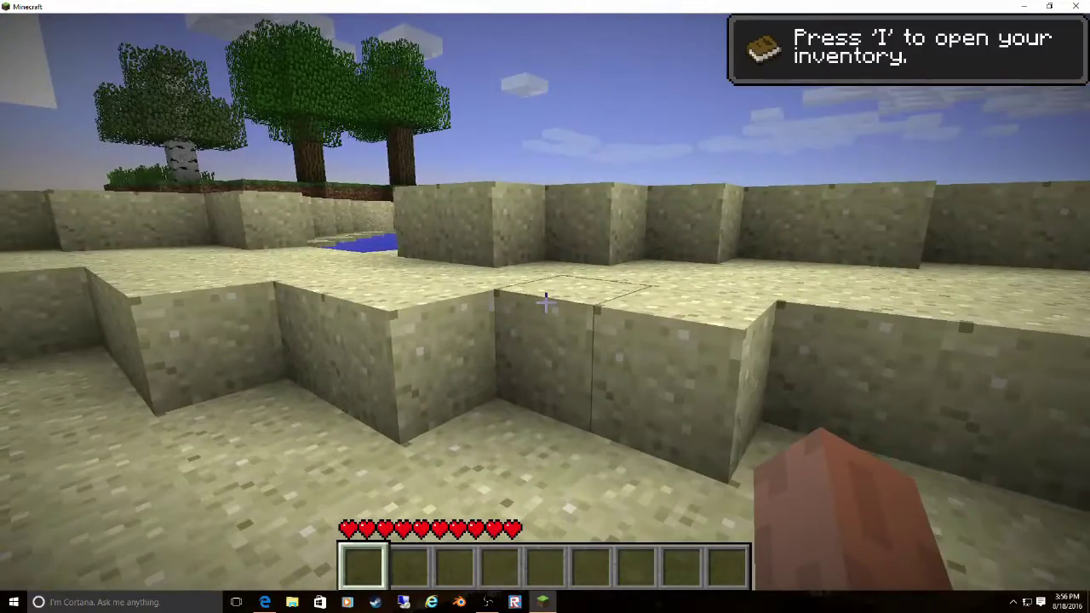
# - Walk to the nearest tree and punch out a log
pyautogui.moveTo(545, 302)
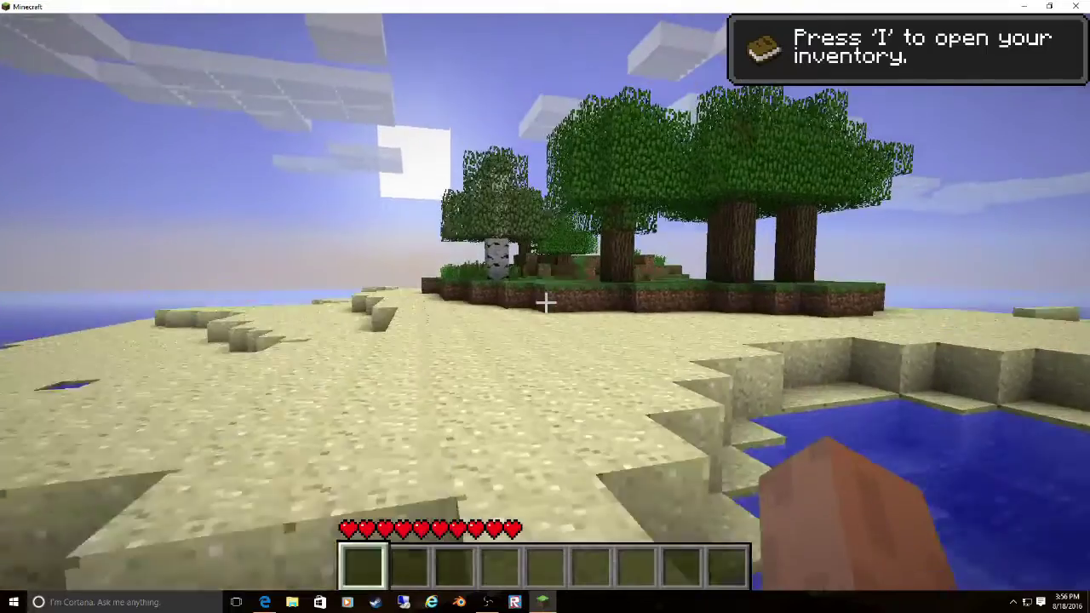
pyautogui.press('w')
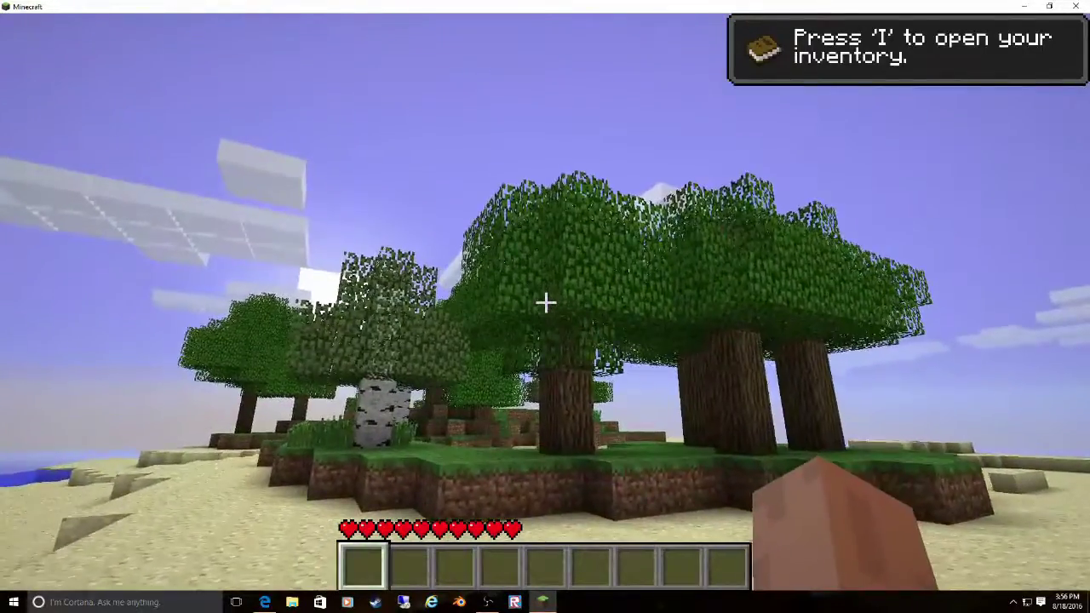
pyautogui.press('w')
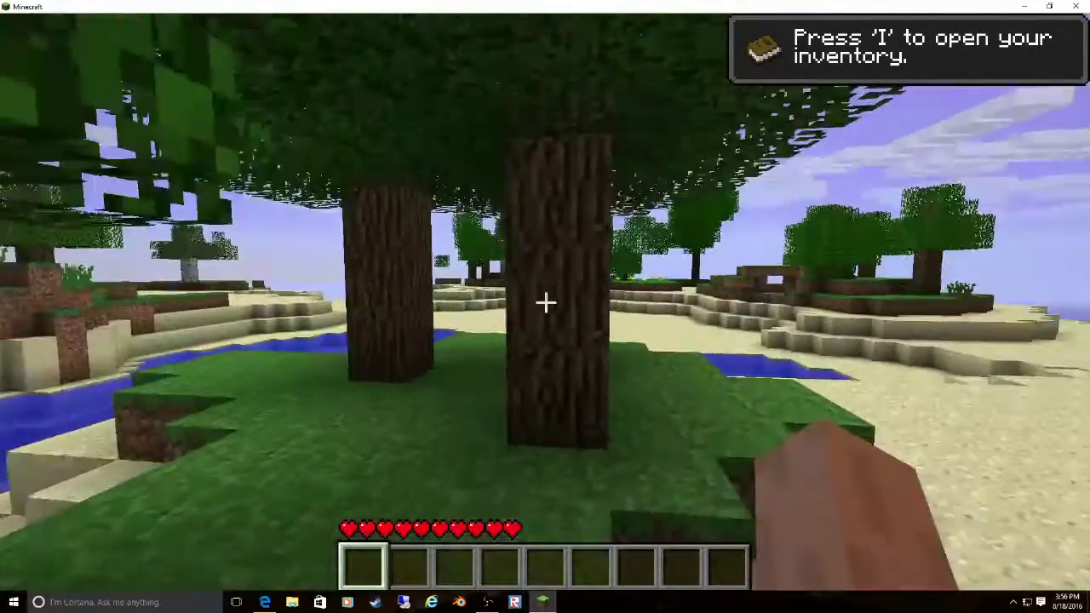
pyautogui.click(545, 303)
pyautogui.press('w')
pyautogui.moveTo(545, 303); pyautogui.dragTo(545, 302)
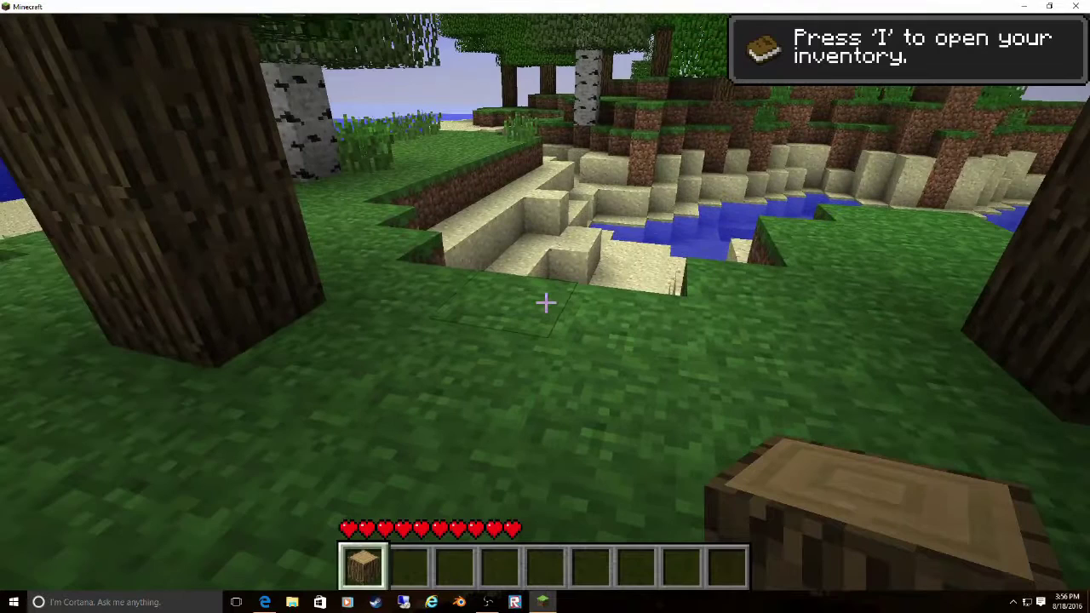
# - Craft planks, arrange three in an L to craft a Wooden Shelf, and put it in the hotbar
pyautogui.press('i')
pyautogui.click(381, 453)
pyautogui.click(563, 231)
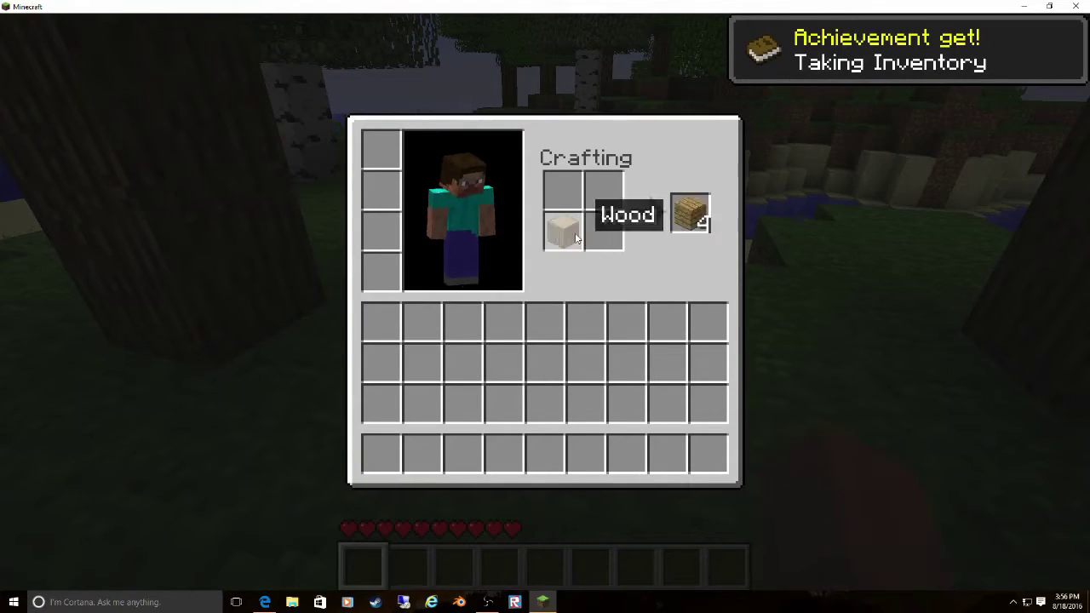
pyautogui.click(689, 214)
pyautogui.rightClick(563, 191)
pyautogui.rightClick(563, 231)
pyautogui.rightClick(604, 232)
pyautogui.rightClick(604, 191)
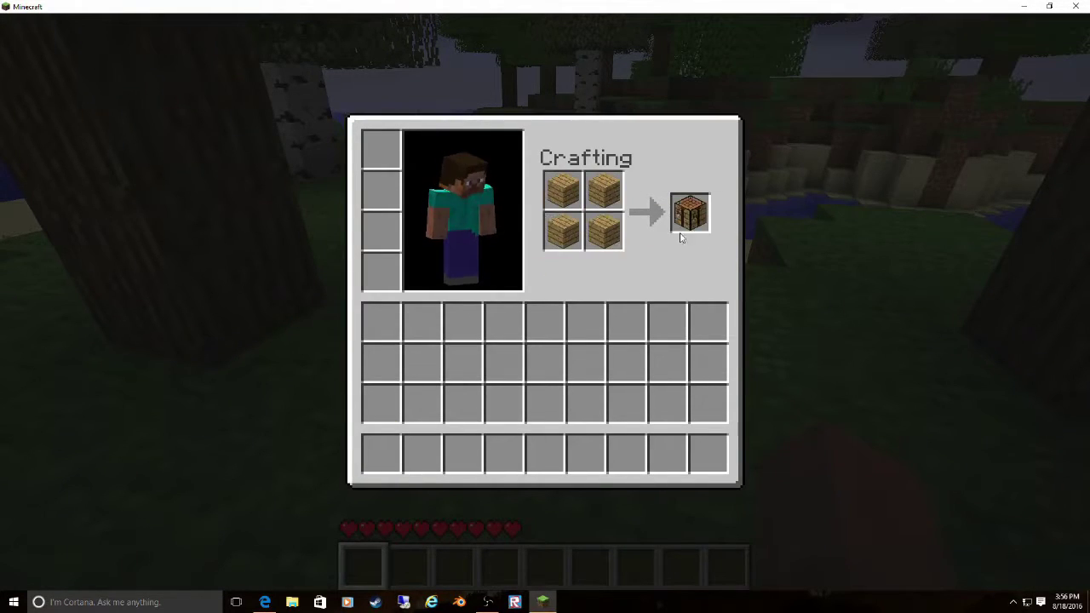
pyautogui.click(604, 190)
pyautogui.click(586, 322)
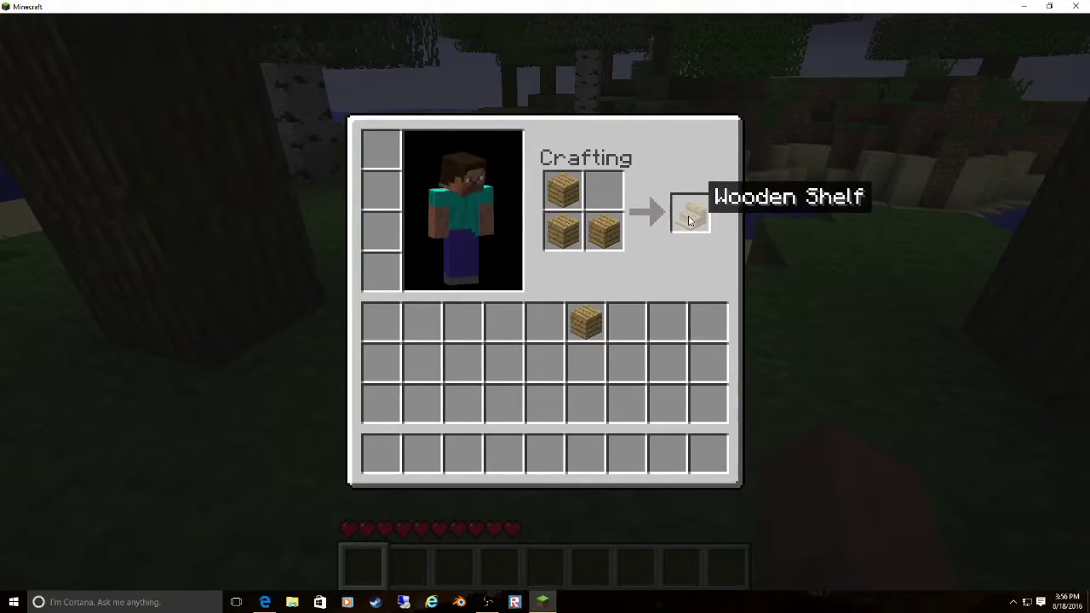
pyautogui.click(689, 214)
pyautogui.click(402, 453)
# - Place the Wooden Shelf on the grass and open its storage grid
pyautogui.press('e')
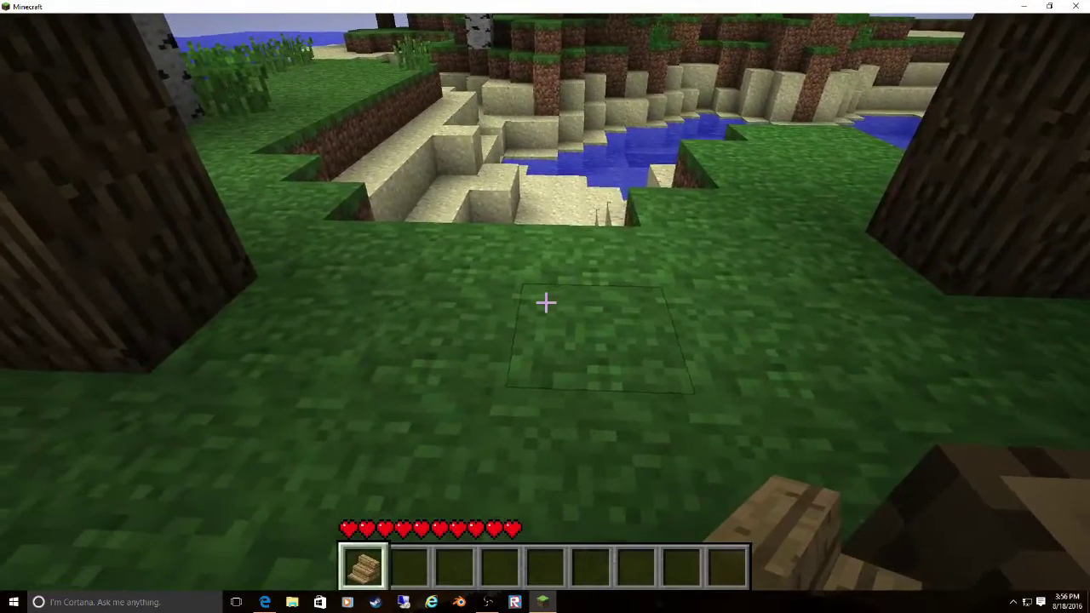
pyautogui.rightClick(545, 302)
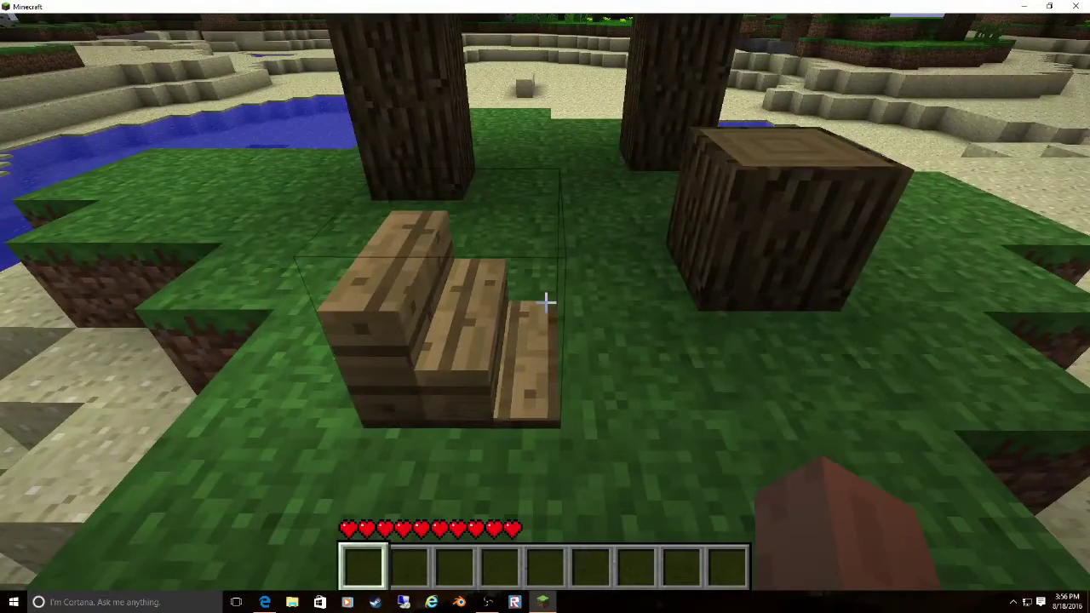
pyautogui.press('e')
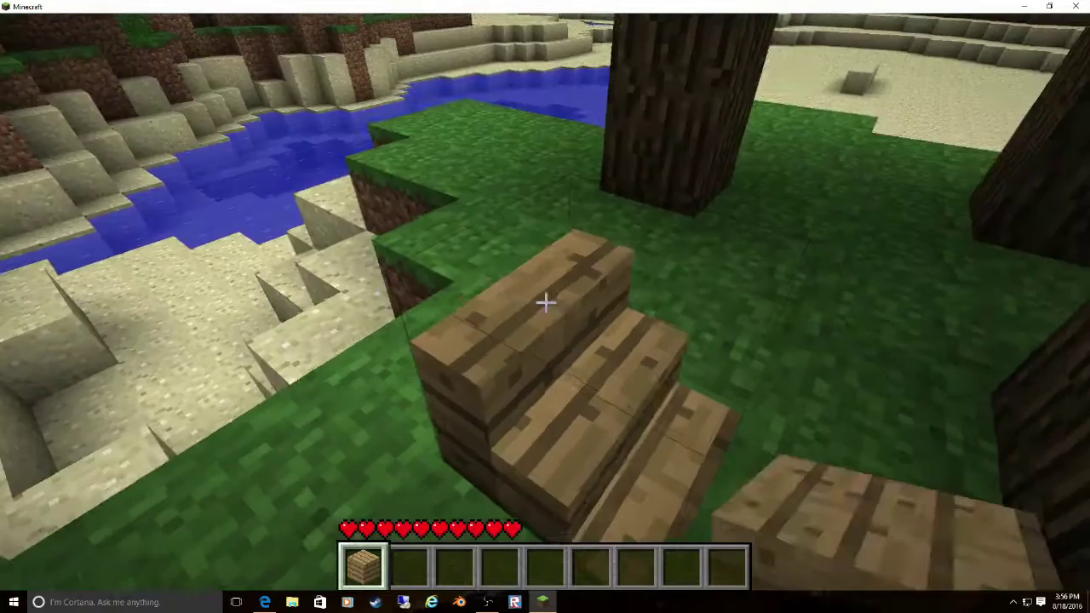
pyautogui.rightClick(545, 305)
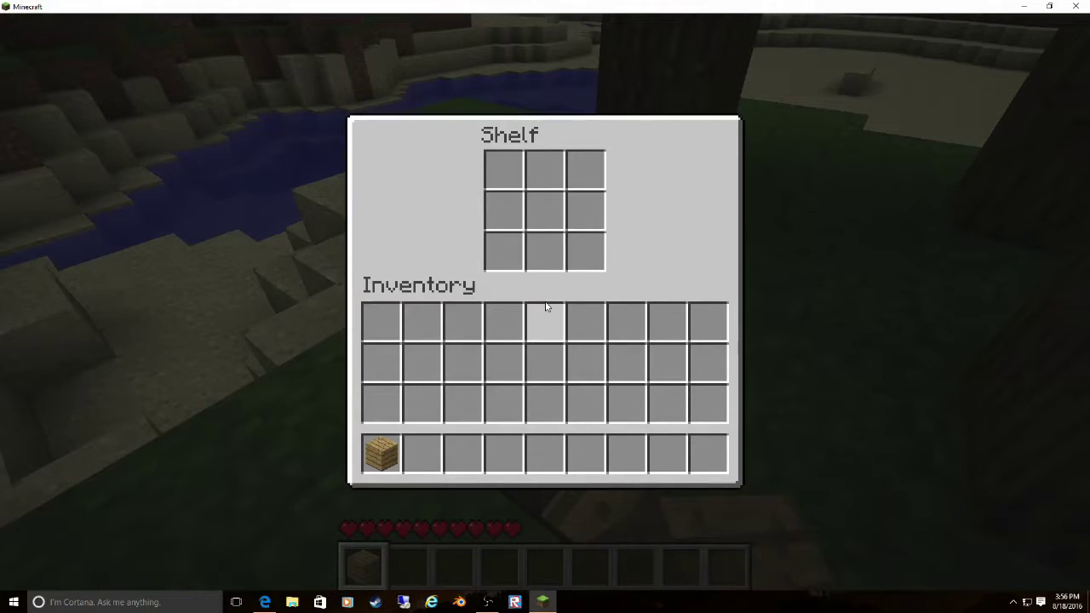
# - Close the Shelf storage grid and walk forward to the ocean shore
pyautogui.press('e')
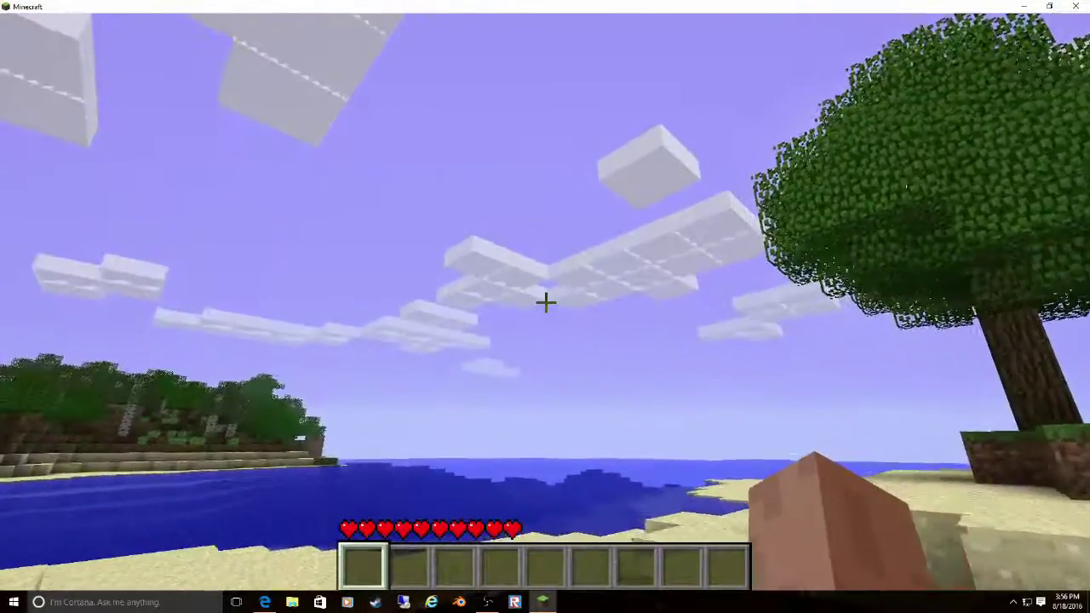
pyautogui.press('w')
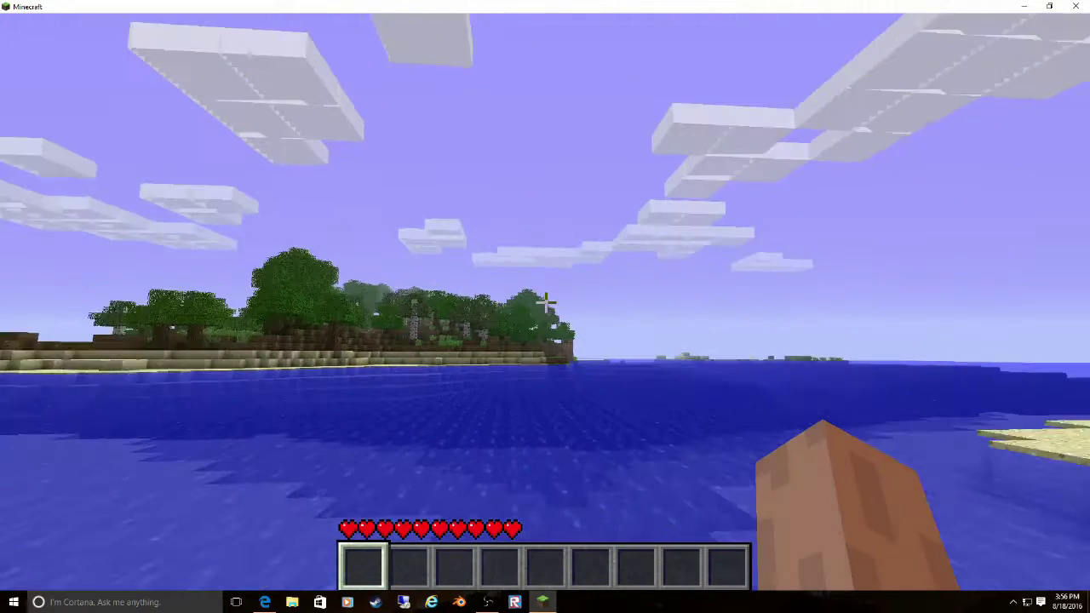
# - Turn the music volume down to 30% and switch graphics to Fast
pyautogui.press('Escape')
pyautogui.click(413, 350)
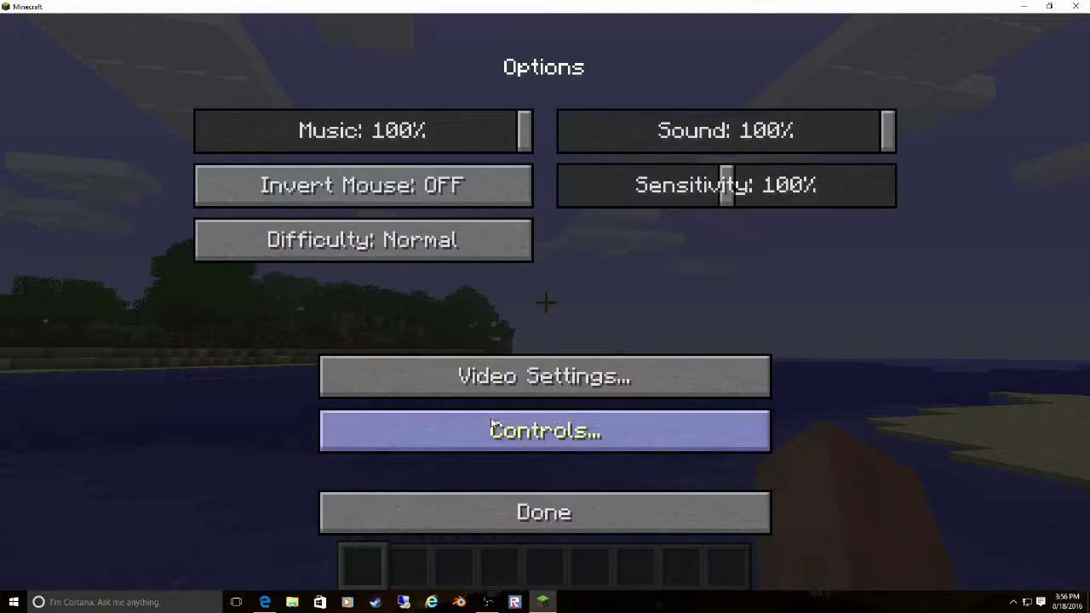
pyautogui.moveTo(347, 134); pyautogui.dragTo(299, 136)
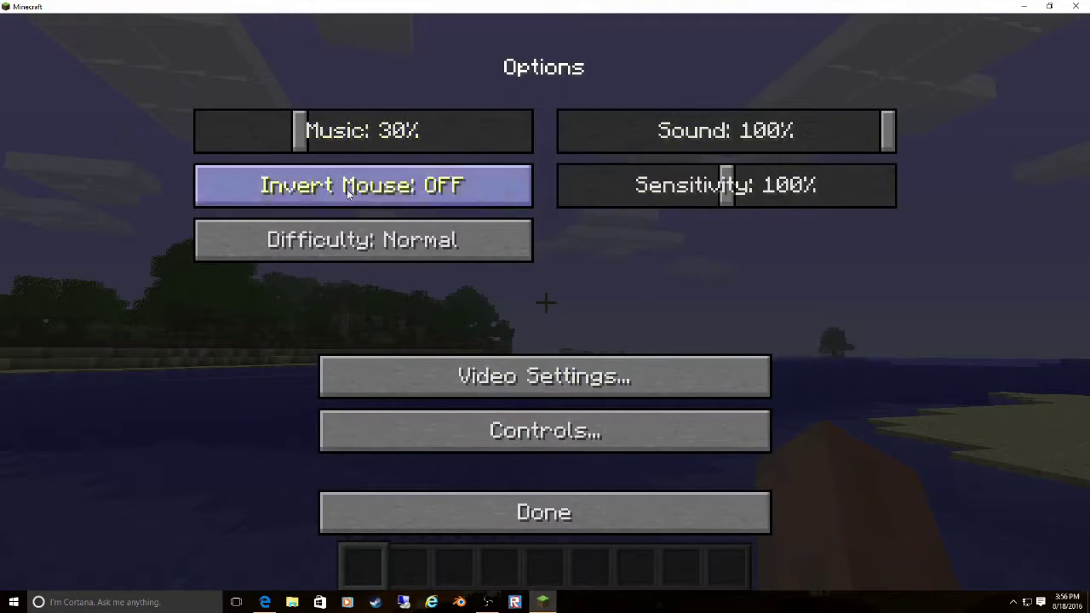
pyautogui.click(503, 374)
pyautogui.click(424, 138)
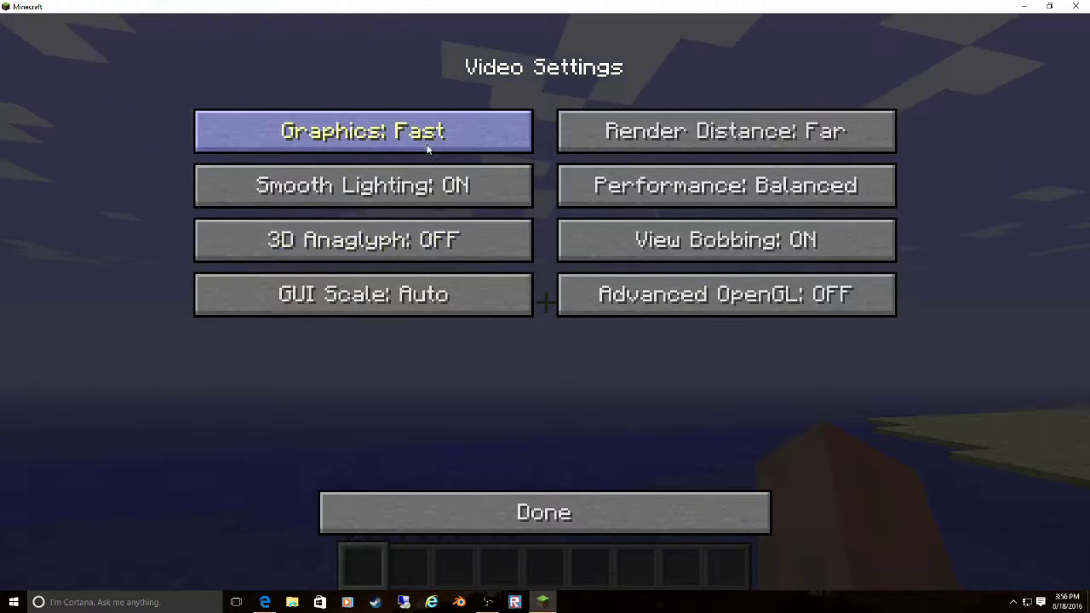
pyautogui.press('Escape')
pyautogui.press('Escape')
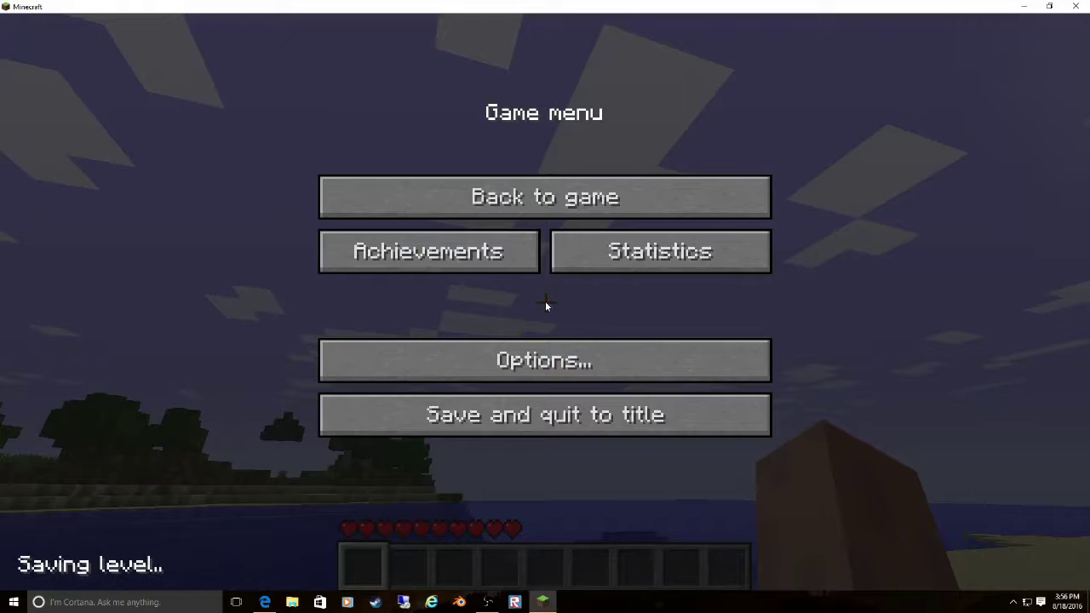
# - Switch graphics back to Fancy and return to the game
pyautogui.click(453, 352)
pyautogui.click(463, 366)
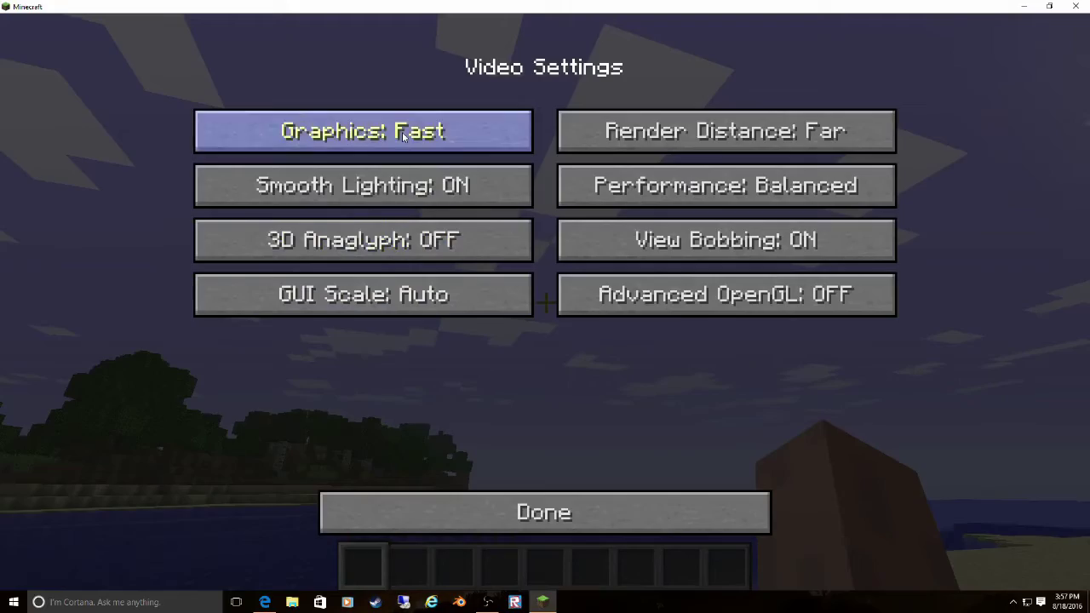
pyautogui.click(366, 132)
pyautogui.press('Escape')
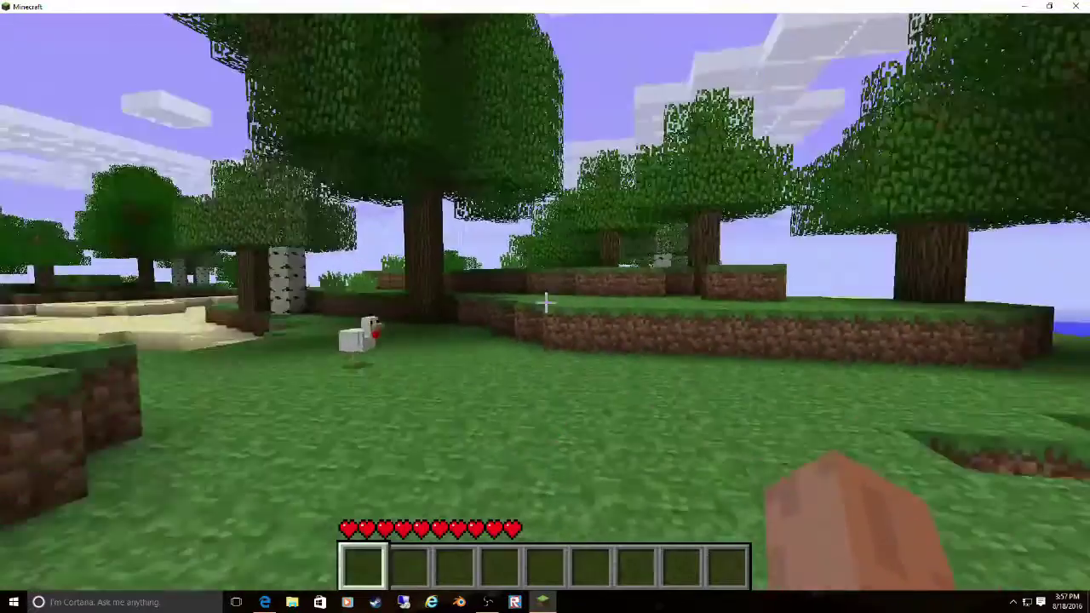
# - Walk past the trees and over the grass ledge, across the sand to the water's edge
pyautogui.press('w')
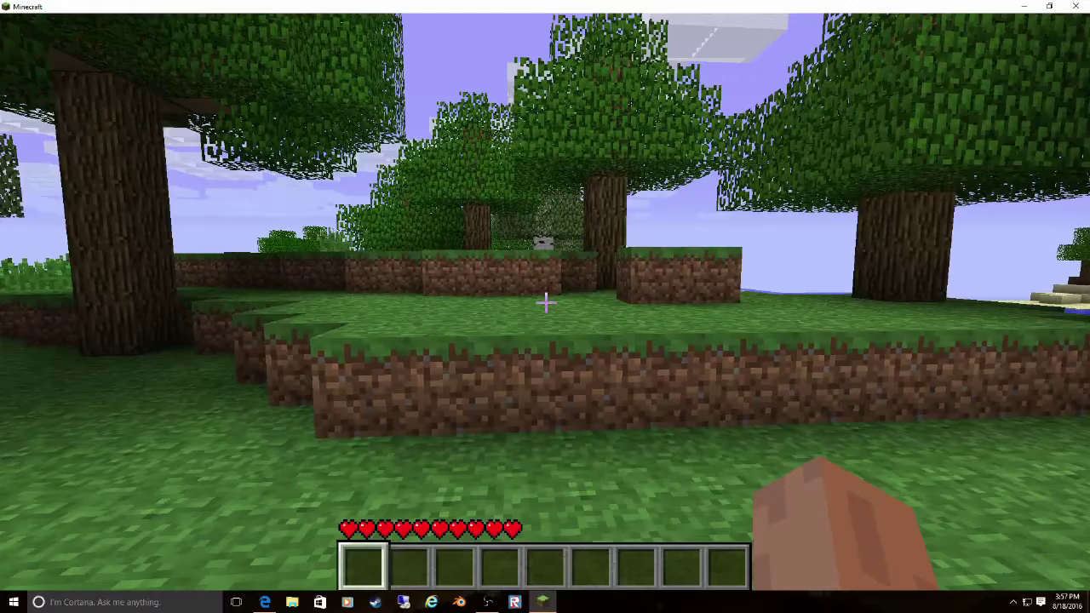
pyautogui.press('space')
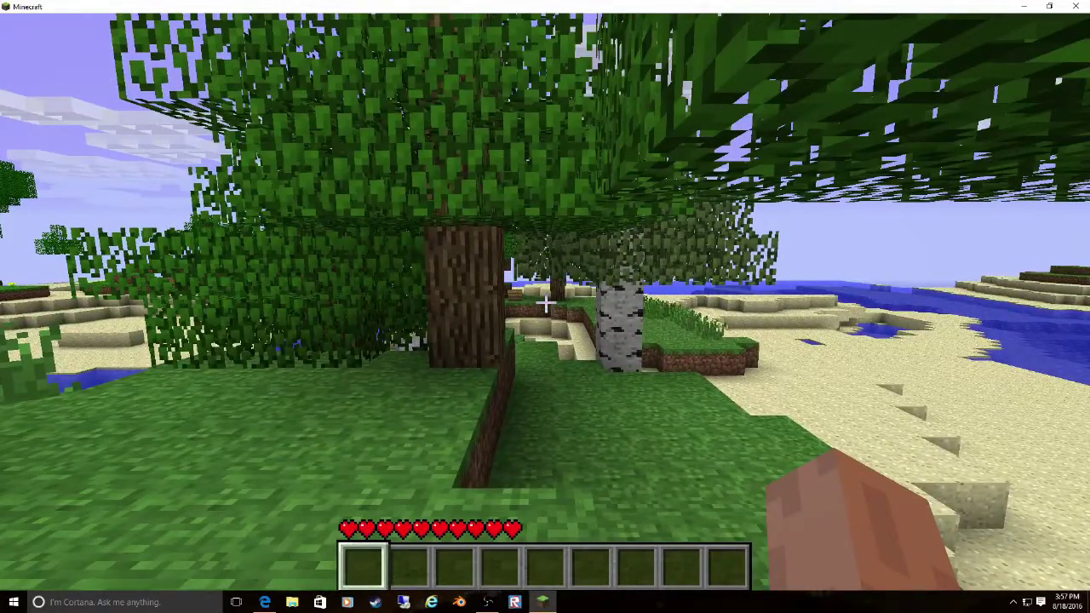
pyautogui.press('w')
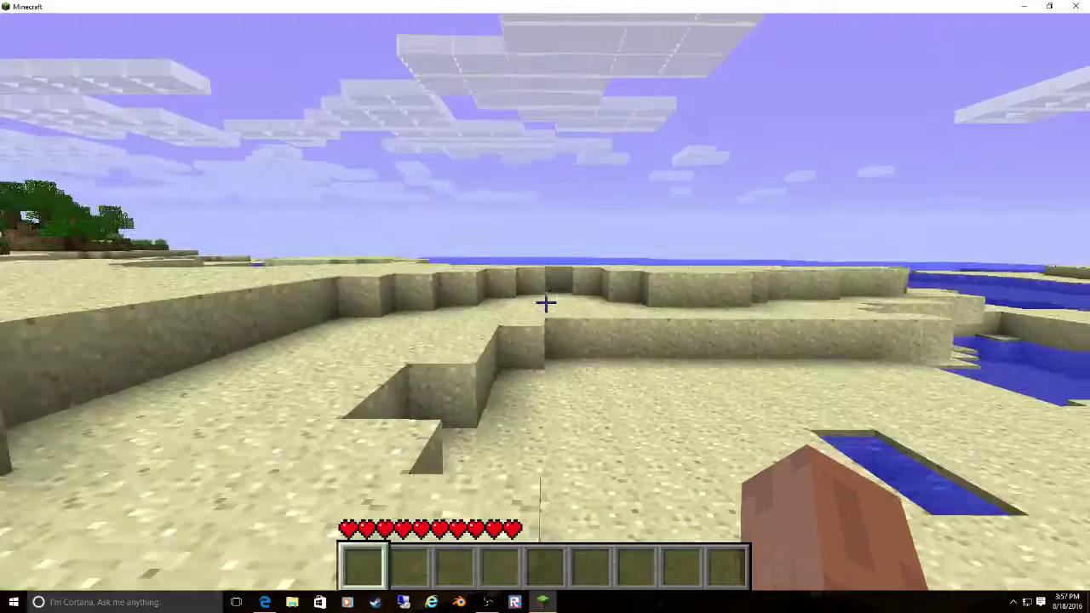
pyautogui.press('w')
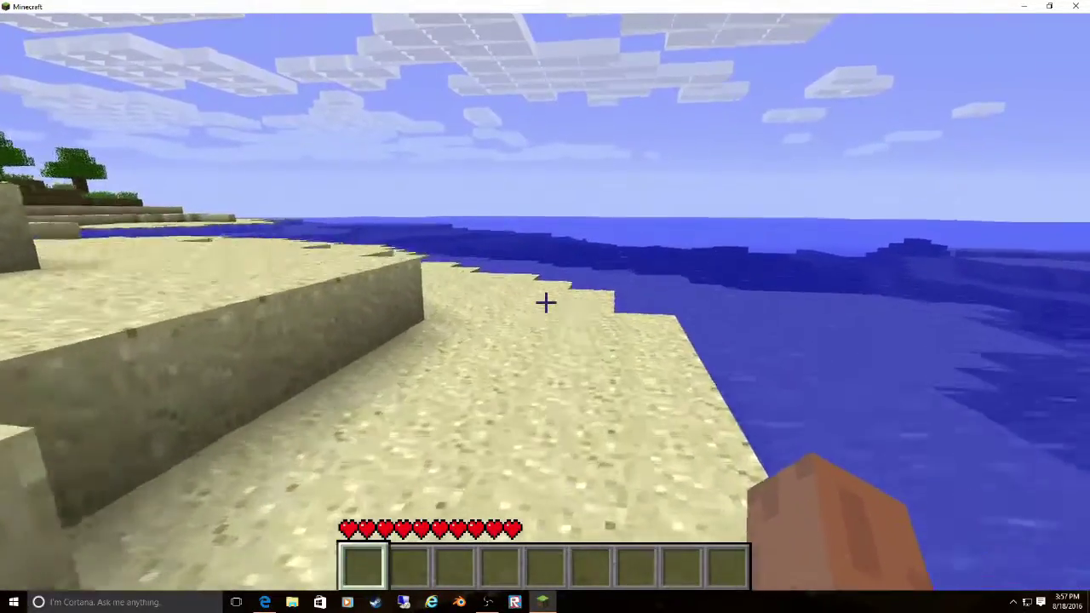
pyautogui.press('w')
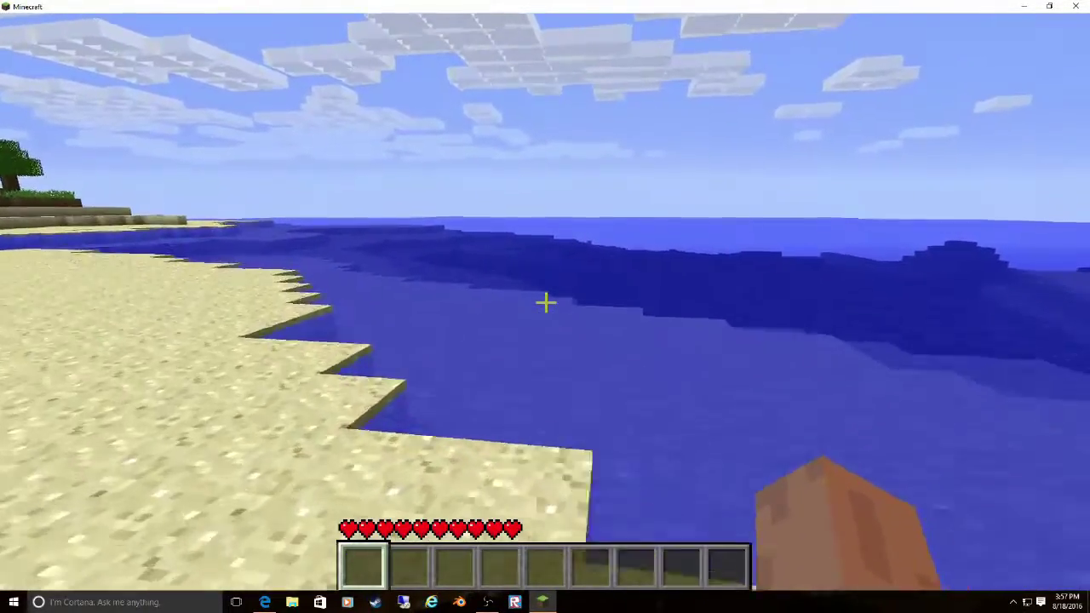
pyautogui.press('w')
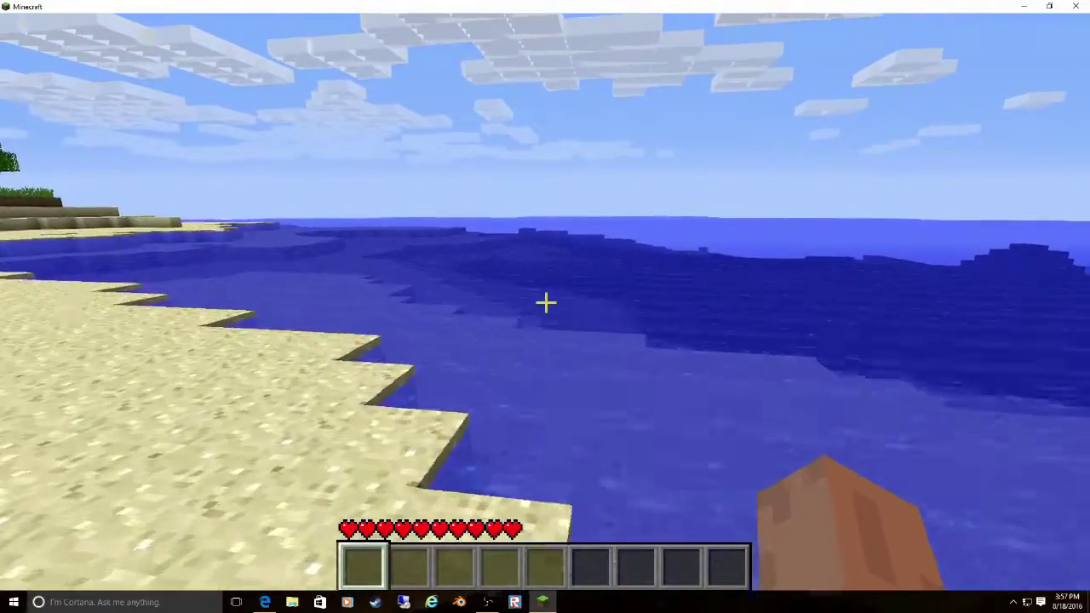
pyautogui.press('w')
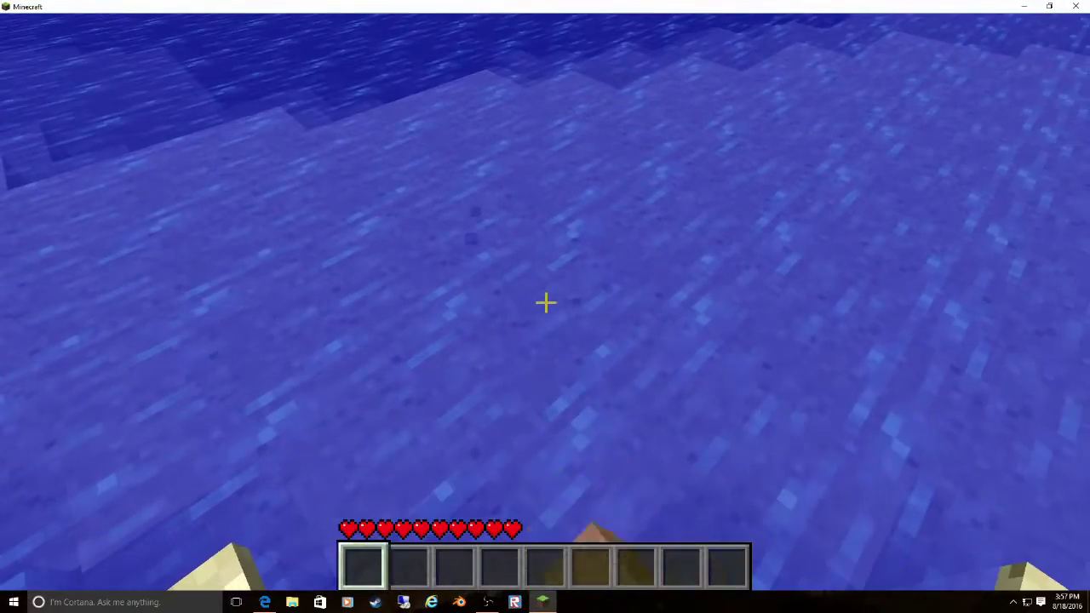
# - Mine the submerged sand block, swim back onto the beach, and bring up the game menu
pyautogui.click(545, 302)
pyautogui.press('w')
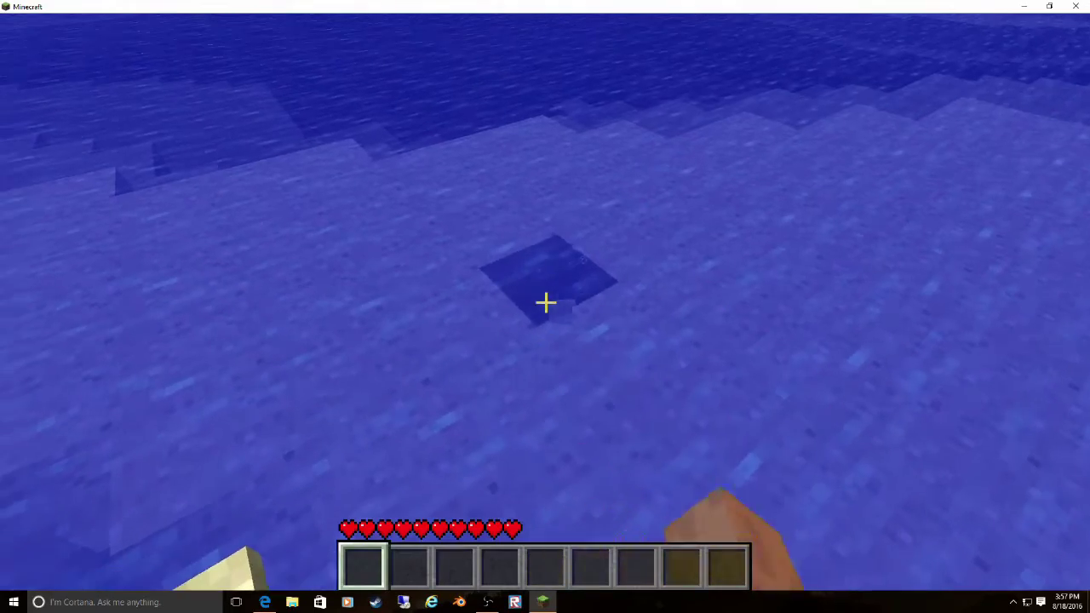
pyautogui.press('w')
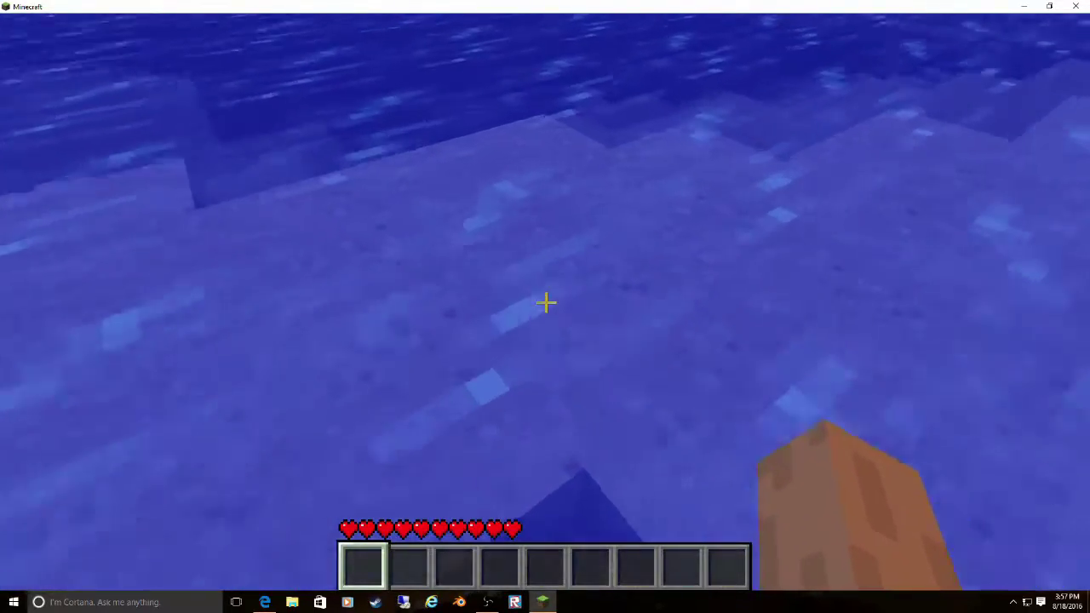
pyautogui.press('space')
pyautogui.press('w')
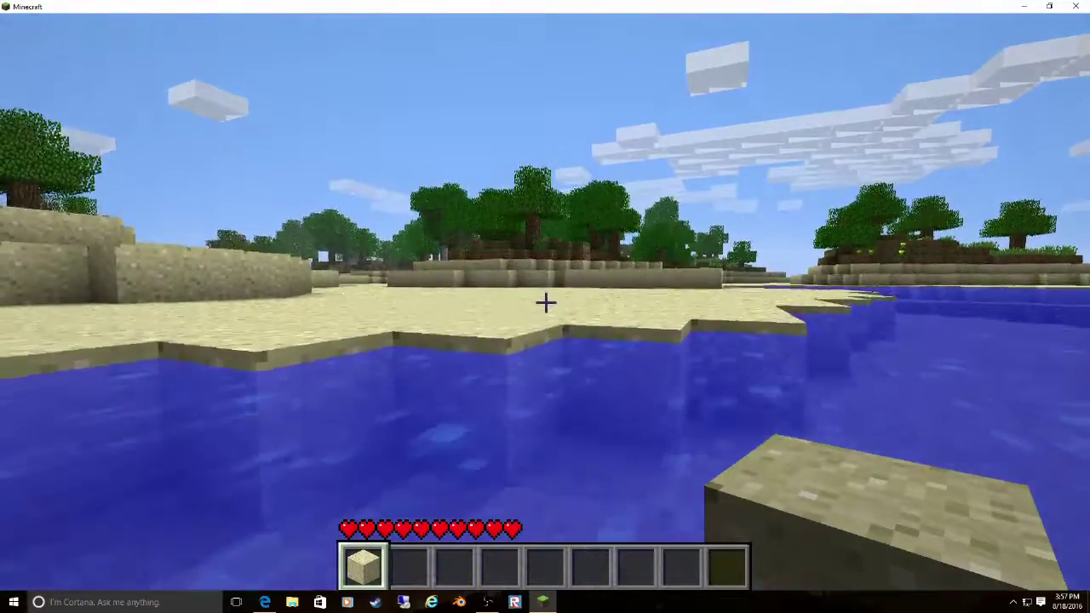
pyautogui.press('w')
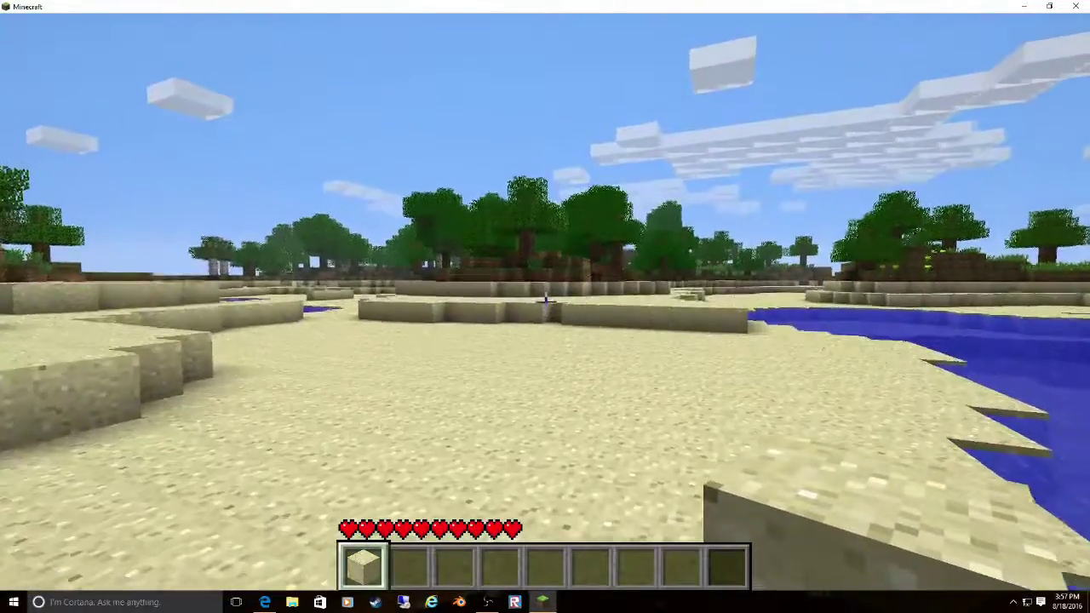